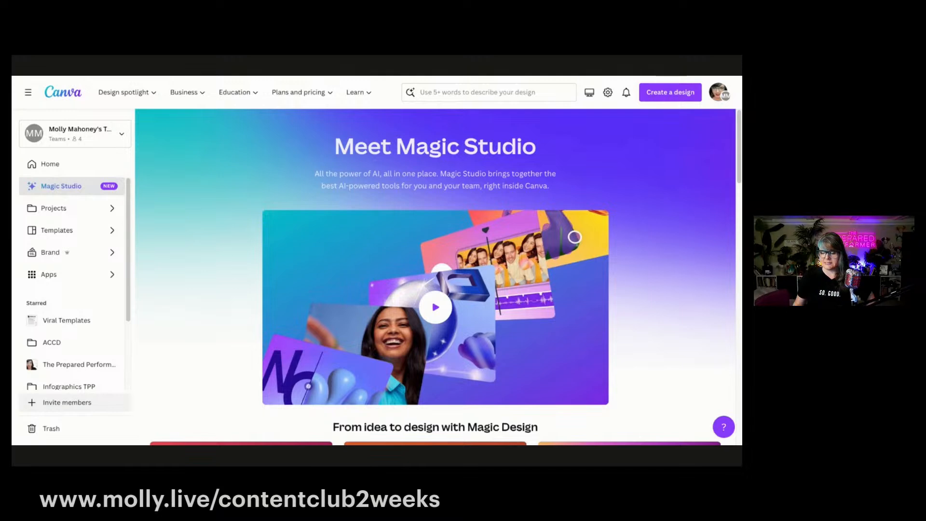
Play the opening moments of the Meet Magic Studio introduction video on the Magic Studio page and pause it.
scroll(435, 289, down, 1)
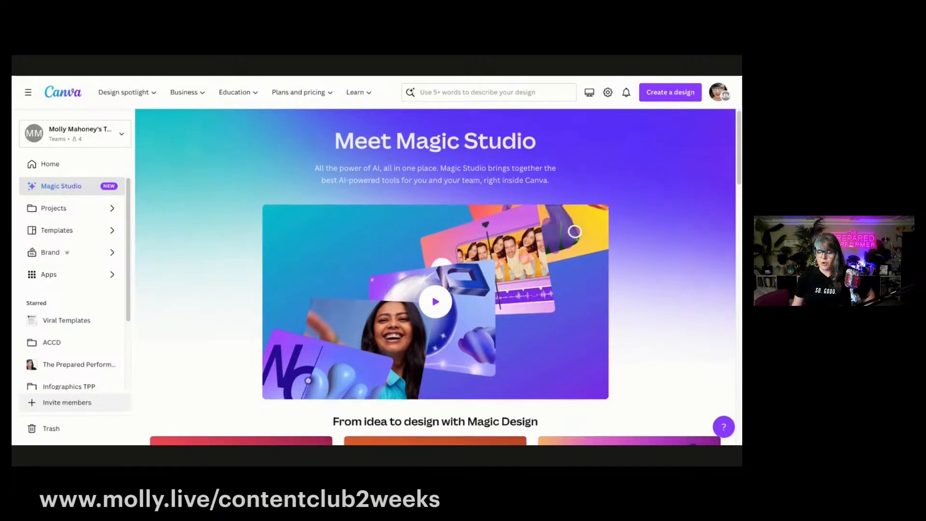
scroll(435, 289, down, 2)
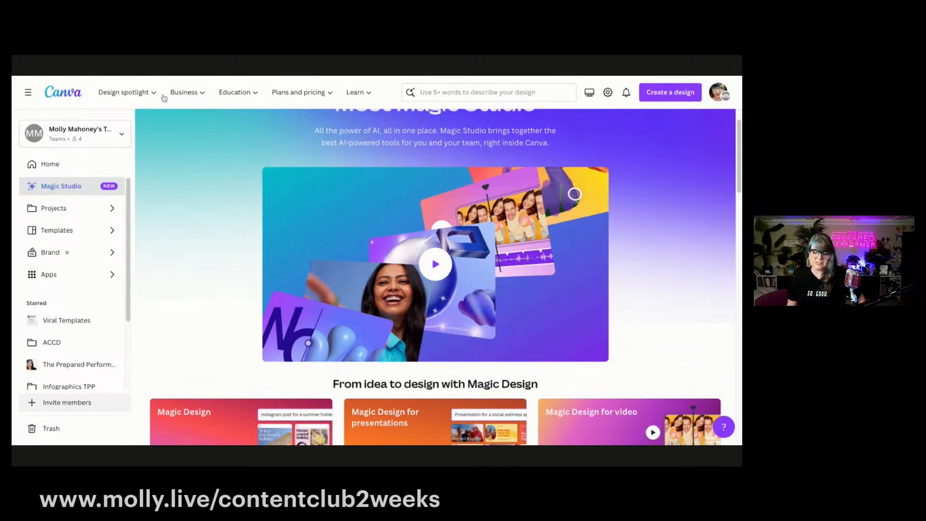
click(73, 192)
click(444, 264)
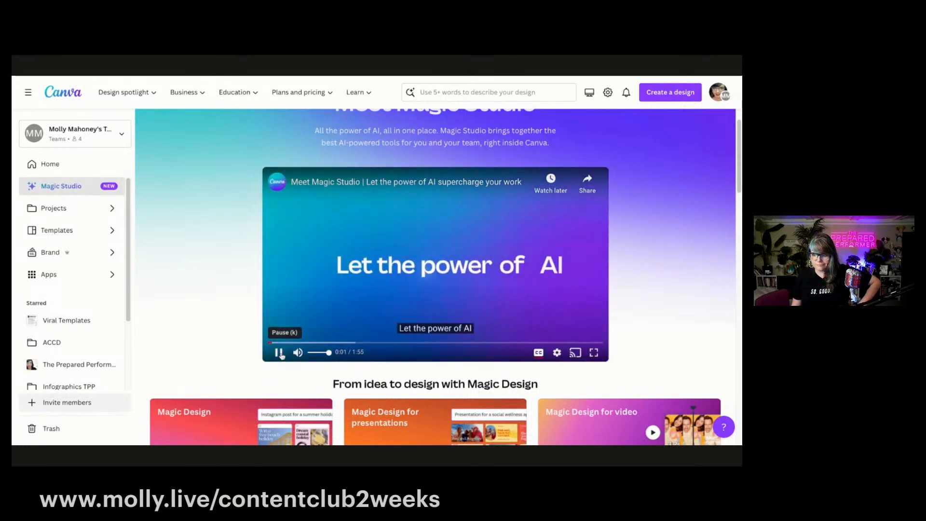
click(279, 353)
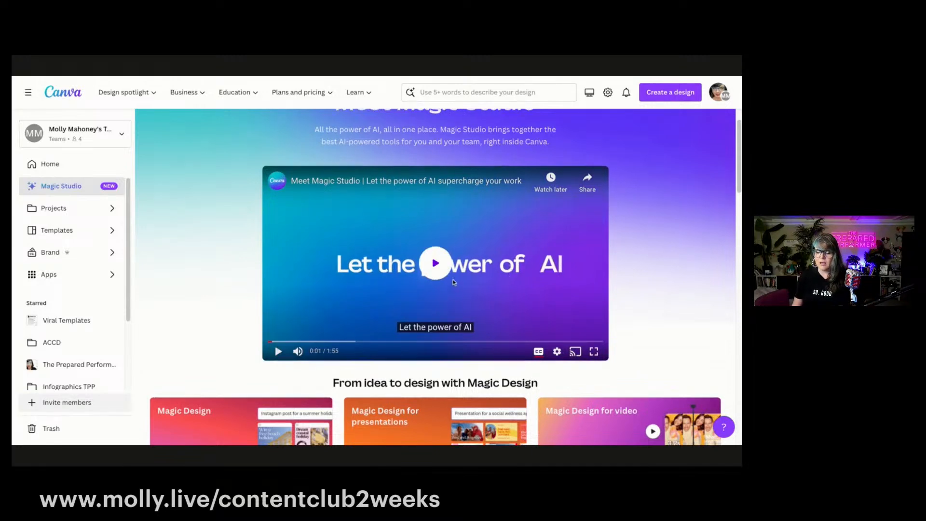
Examine the Magic Design, Magic Write and Transform your content sections of the Magic Studio page.
scroll(454, 279, down, 1)
scroll(454, 282, down, 1)
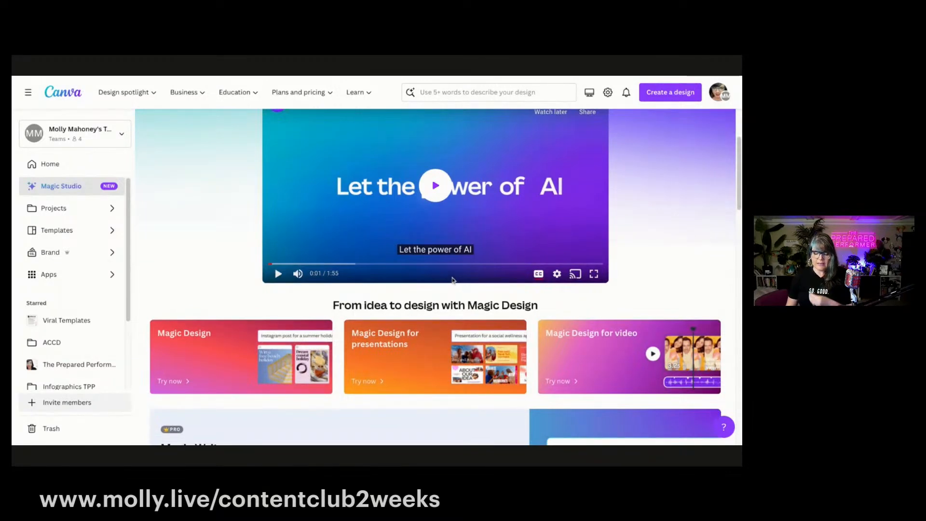
scroll(453, 281, down, 1)
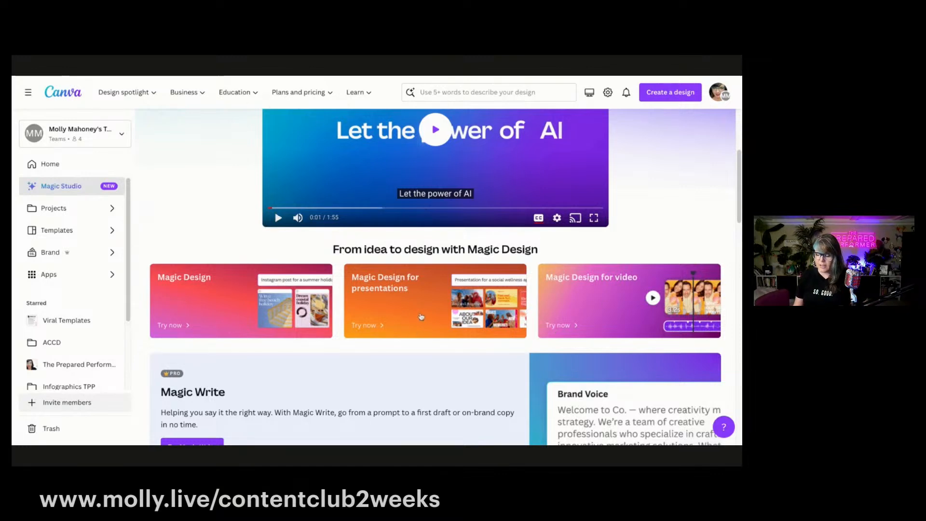
scroll(421, 316, down, 3)
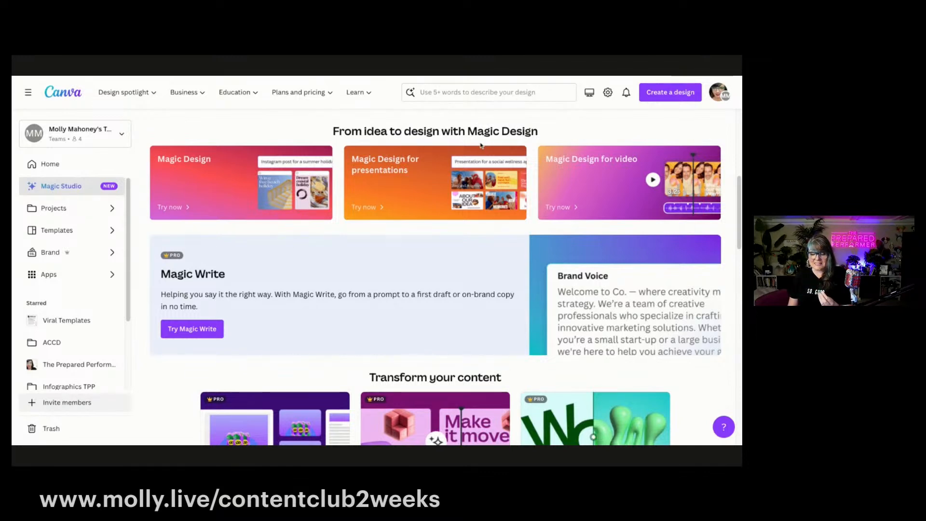
scroll(483, 147, down, 1)
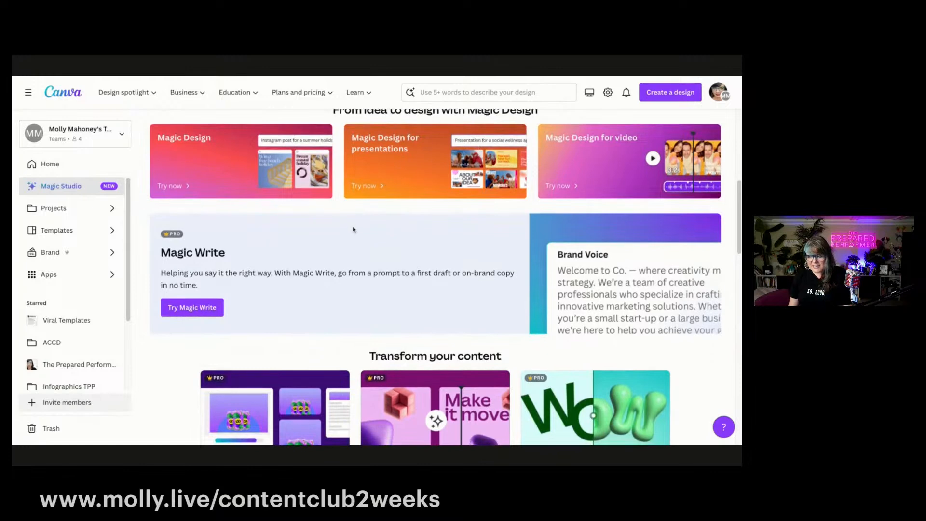
scroll(658, 265, down, 1)
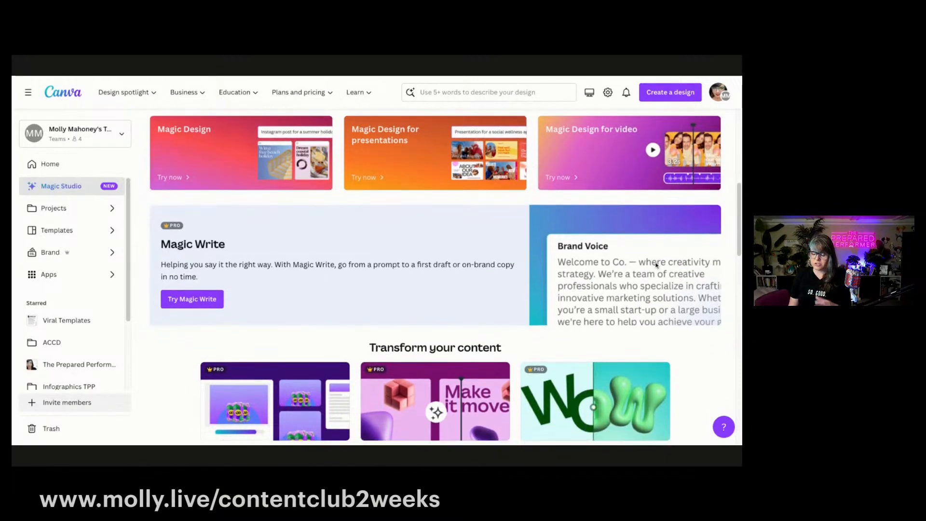
scroll(657, 264, down, 3)
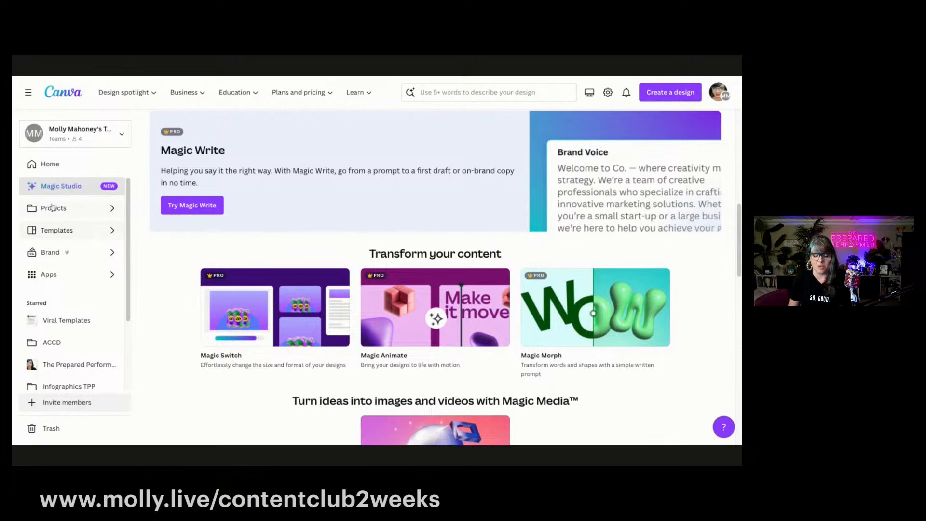
Open the Dark Modern Gradient 5 Step YouTube Thumbnail design from the recent designs on the home page.
click(55, 162)
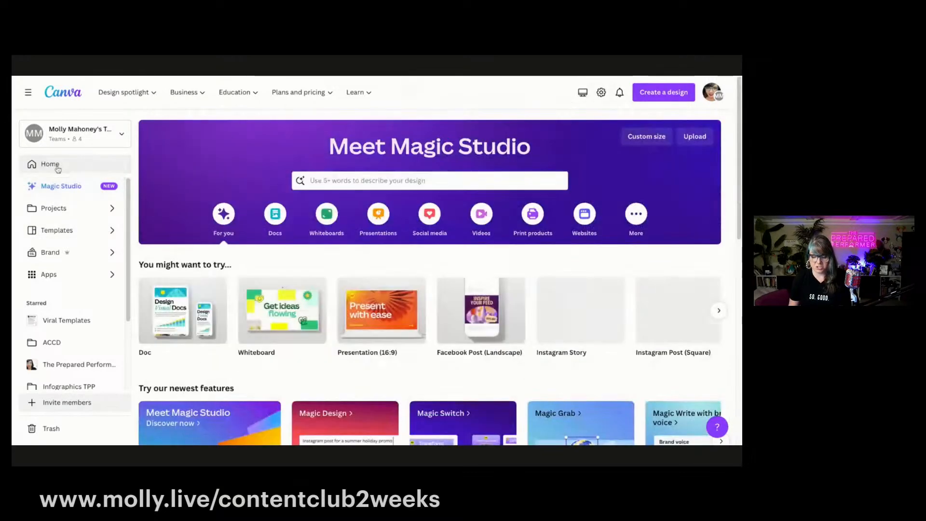
scroll(320, 286, down, 5)
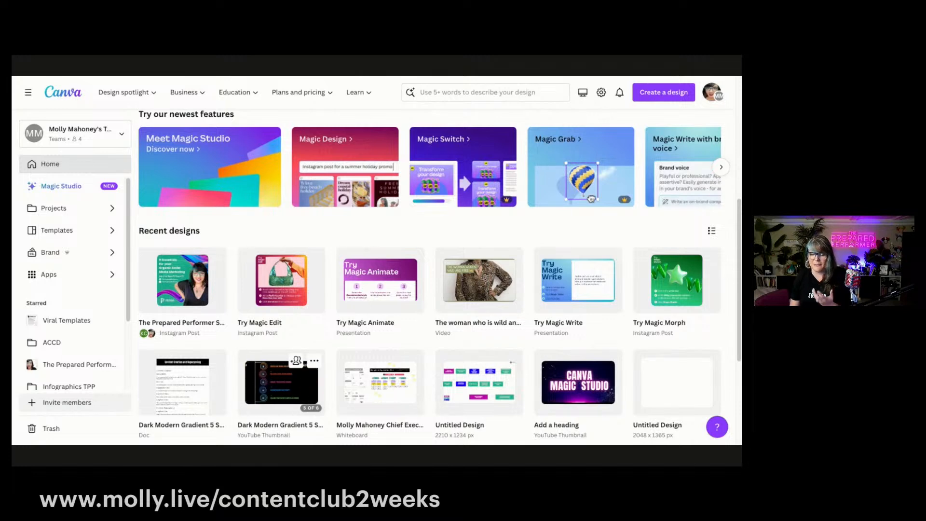
click(281, 384)
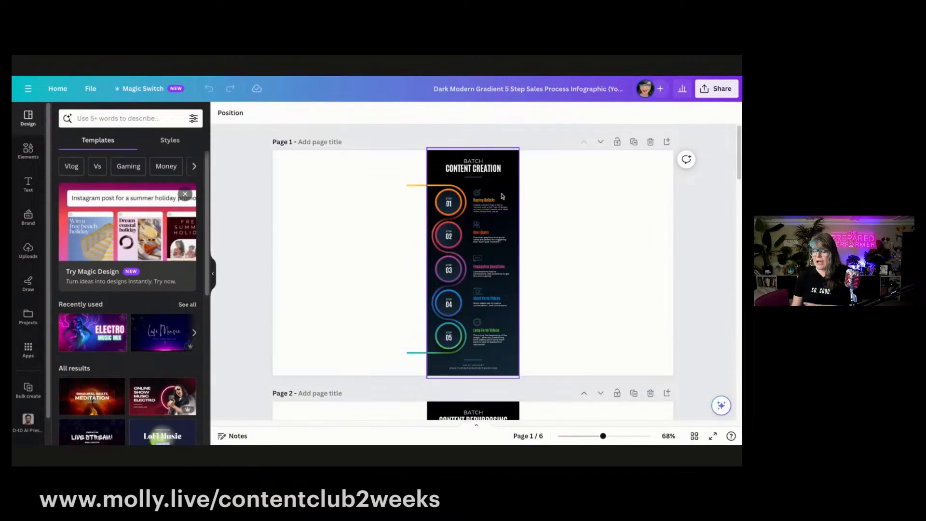
Look through all six pages of the infographic design and return to page 1.
scroll(485, 176, down, 2)
scroll(466, 153, up, 2)
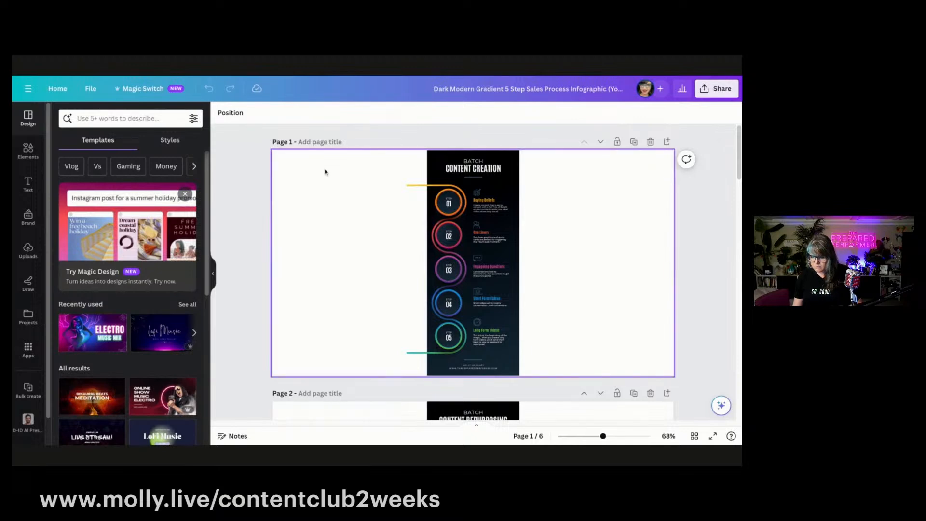
scroll(346, 182, down, 12)
scroll(390, 209, down, 3)
scroll(391, 210, down, 5)
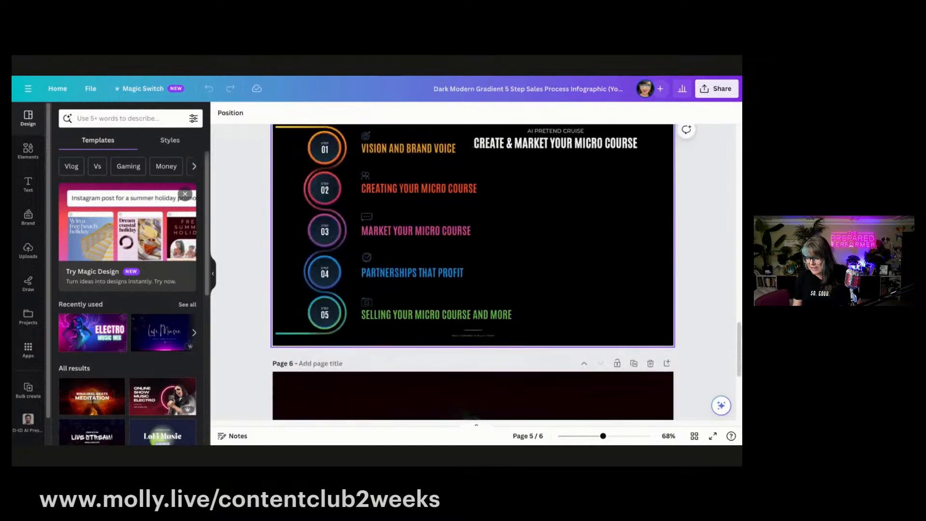
scroll(473, 271, down, 4)
scroll(473, 270, up, 10)
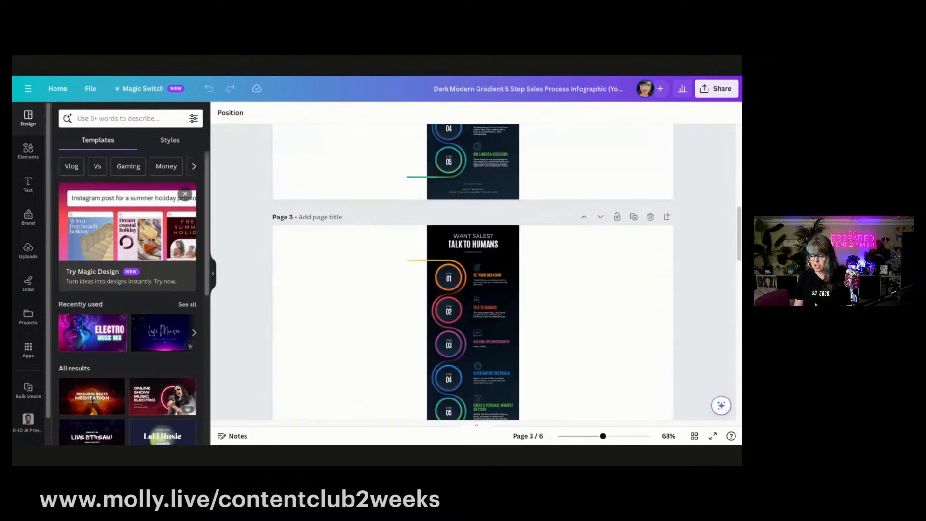
scroll(475, 194, up, 9)
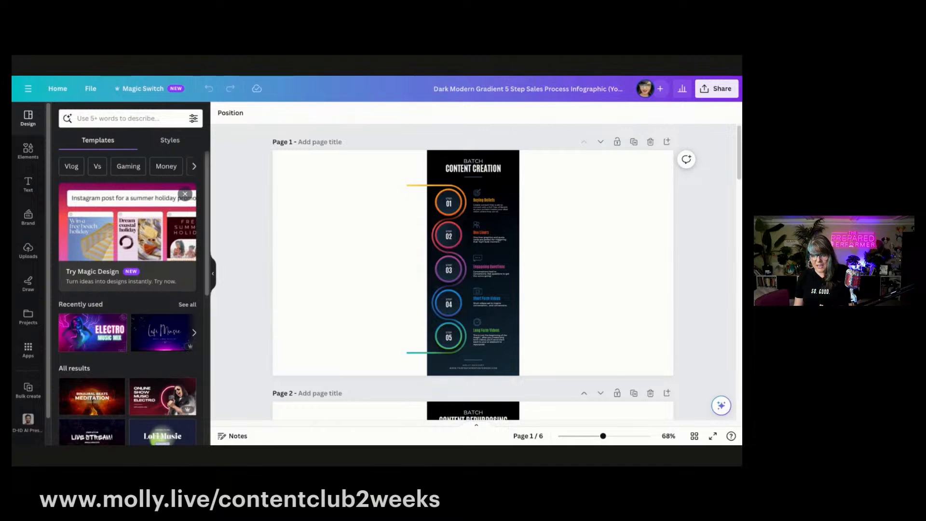
Switch to the Content Creation and Repurposing document and review its headings and text, ending back at the title.
key(ctrl+Tab)
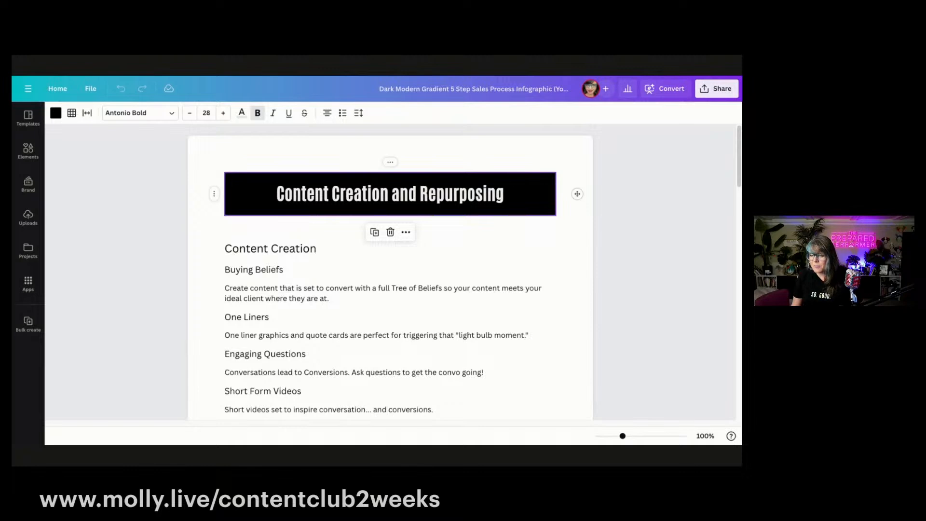
scroll(333, 215, down, 1)
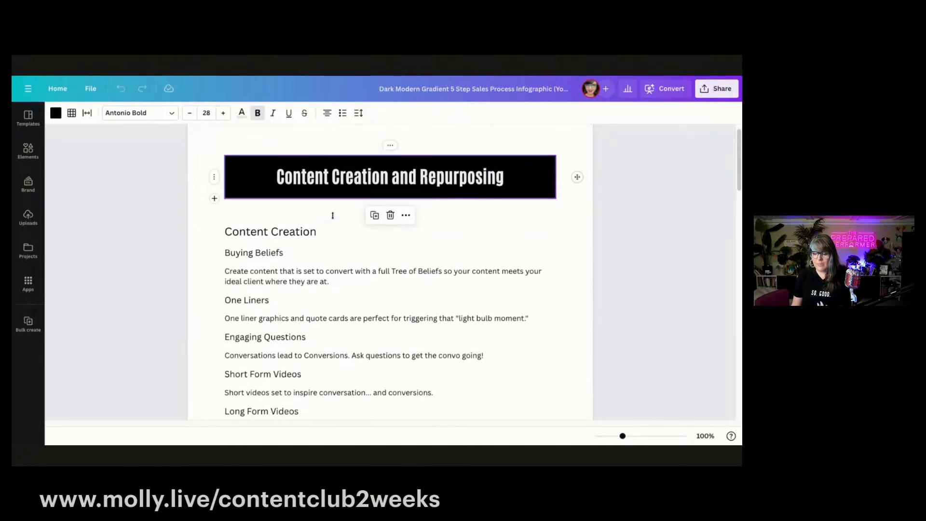
scroll(333, 215, down, 1)
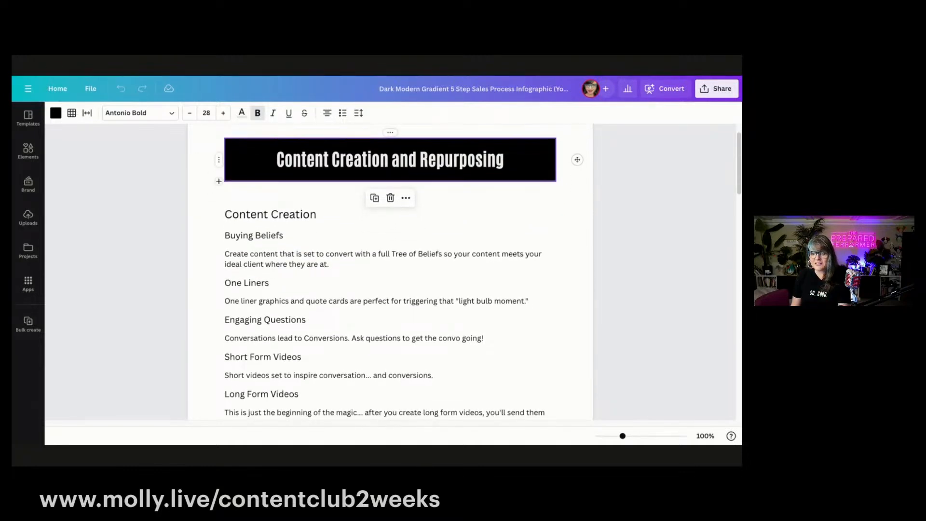
scroll(391, 270, down, 3)
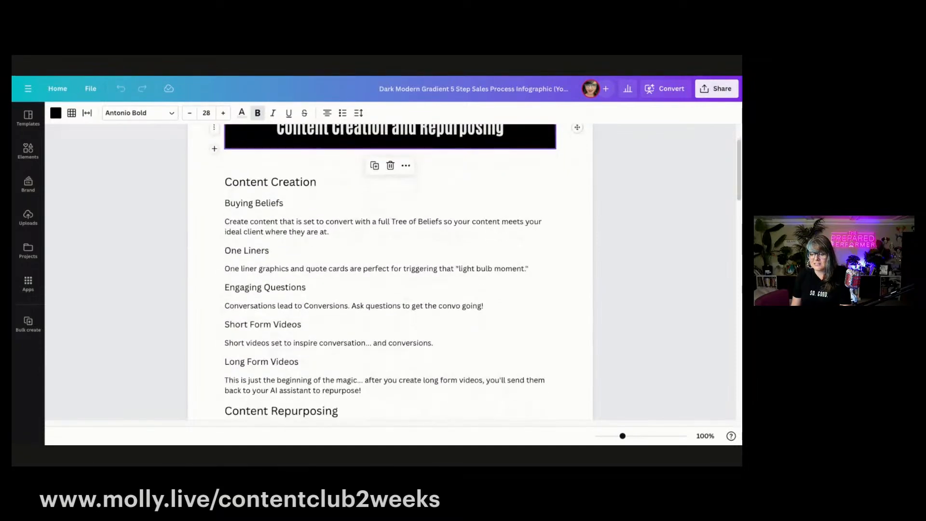
scroll(390, 270, down, 4)
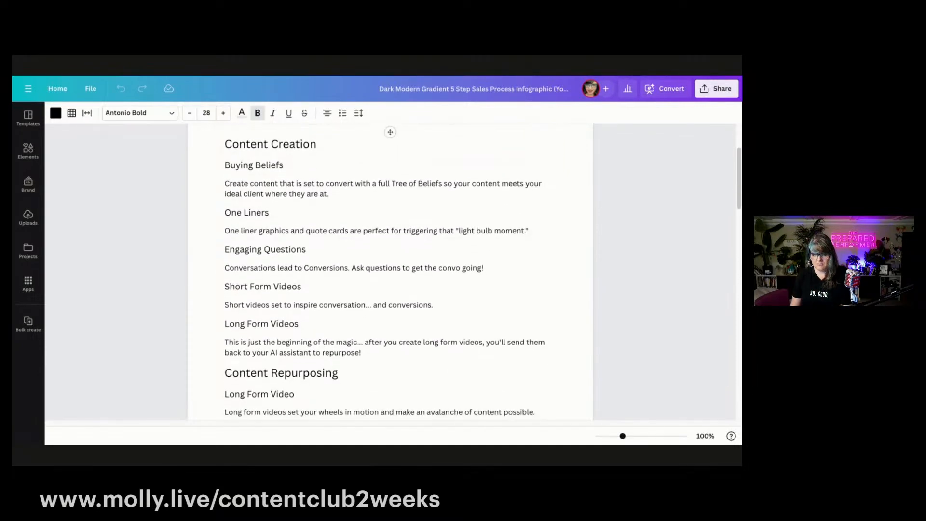
scroll(390, 270, down, 5)
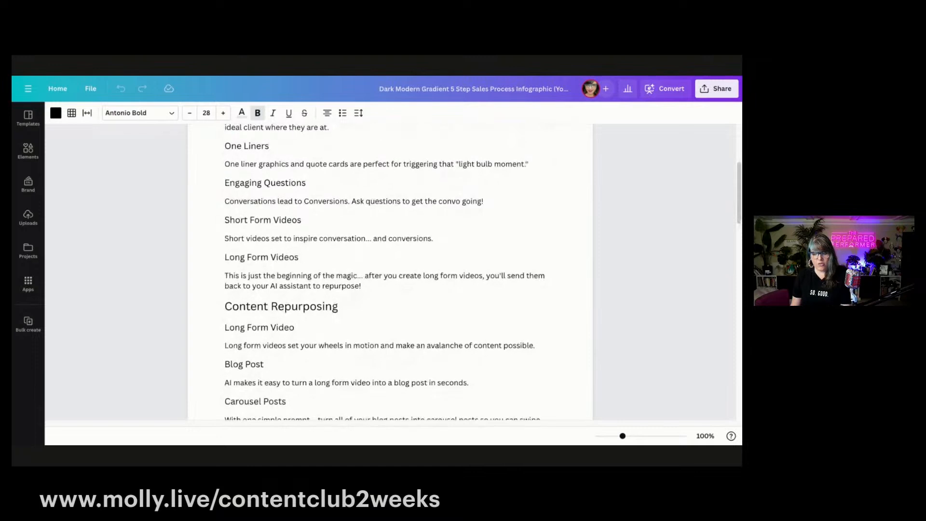
scroll(390, 270, down, 5)
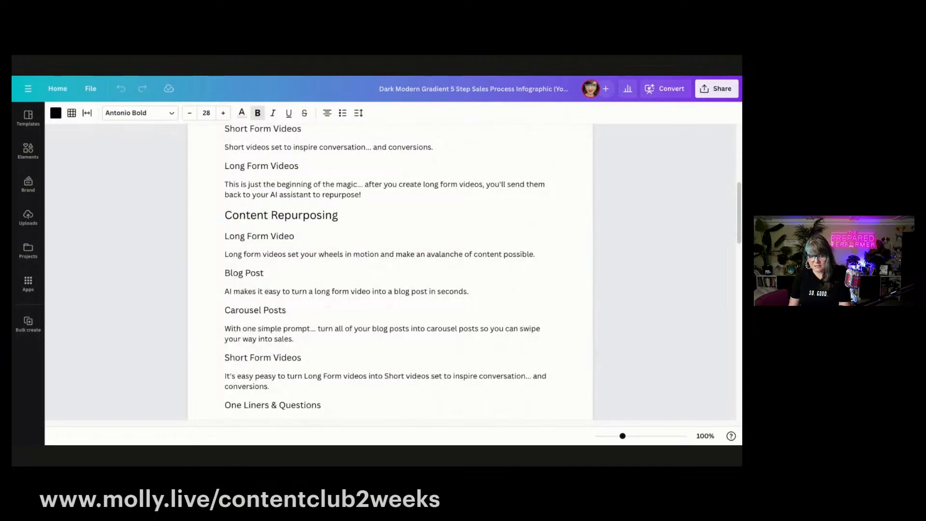
scroll(161, 202, up, 6)
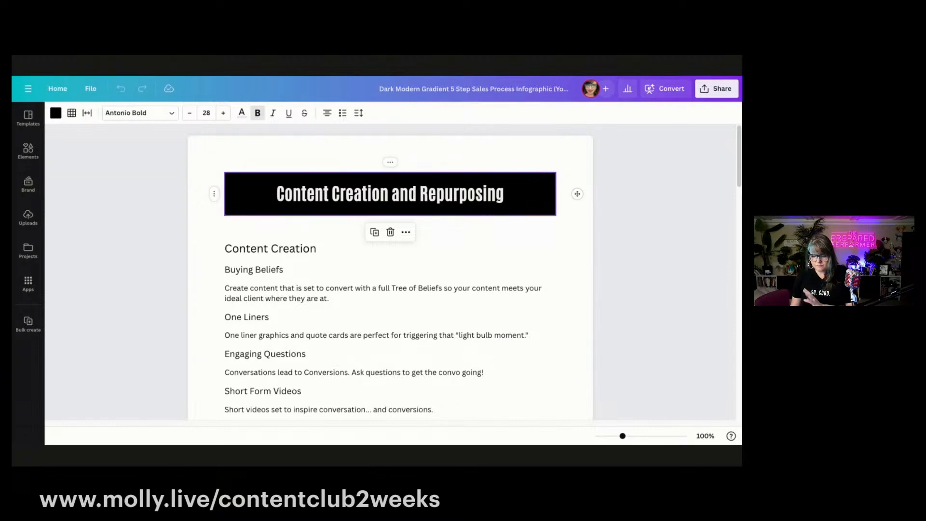
Go back to the home page with the recent designs and reopen the Magic Studio page.
click(236, 67)
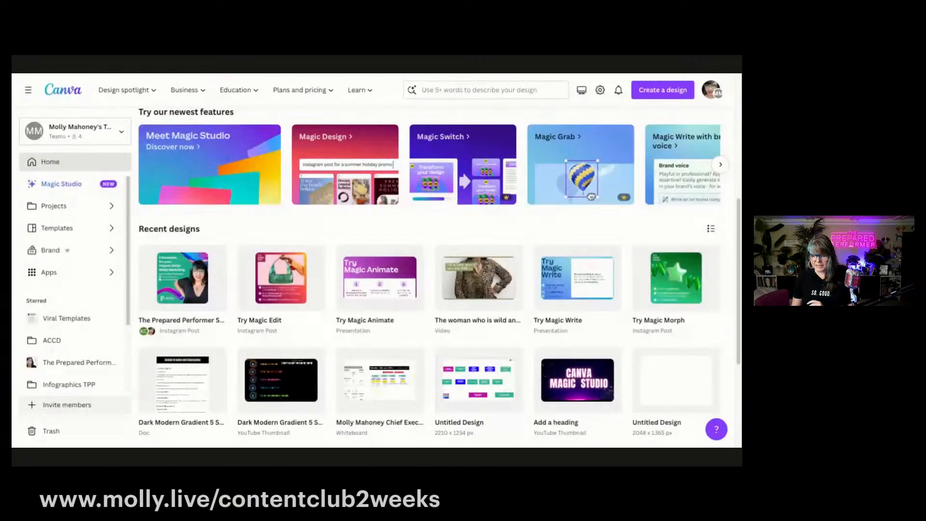
scroll(264, 165, up, 5)
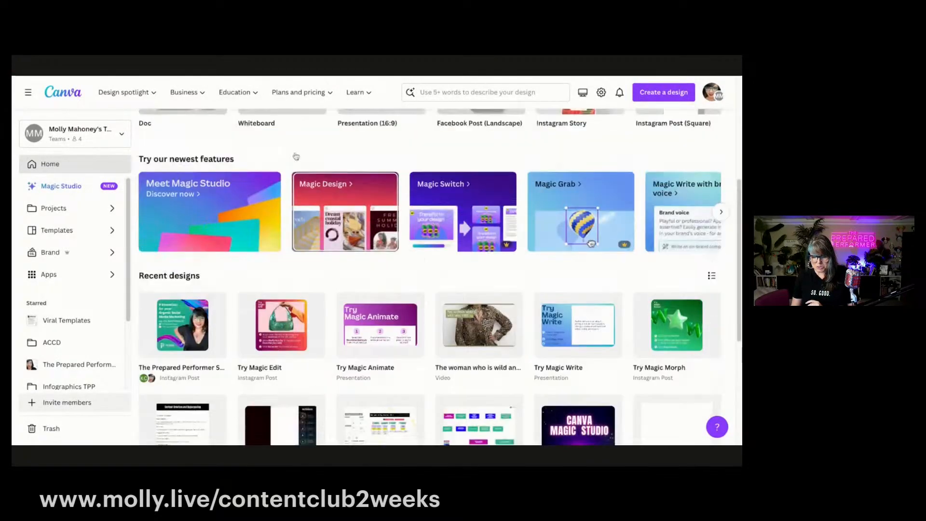
scroll(144, 207, down, 4)
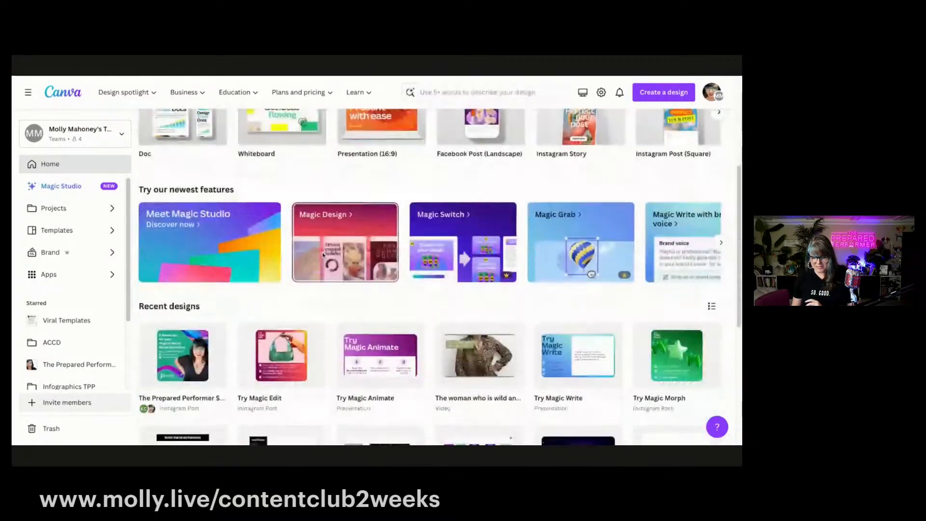
click(71, 191)
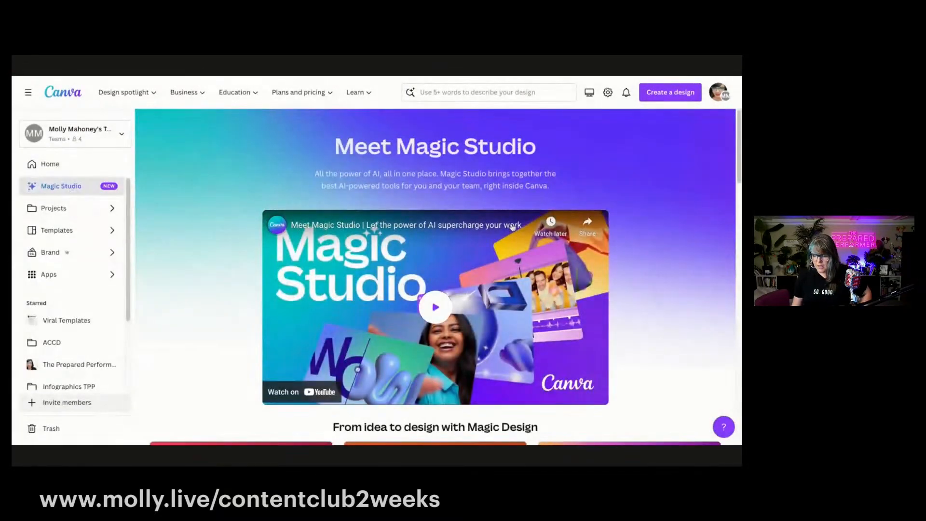
Examine the Magic Studio tools for transforming content, Text to Image generation, and editing with Magic Edit, Magic Grab and Magic Expand.
scroll(508, 232, down, 6)
scroll(509, 232, down, 8)
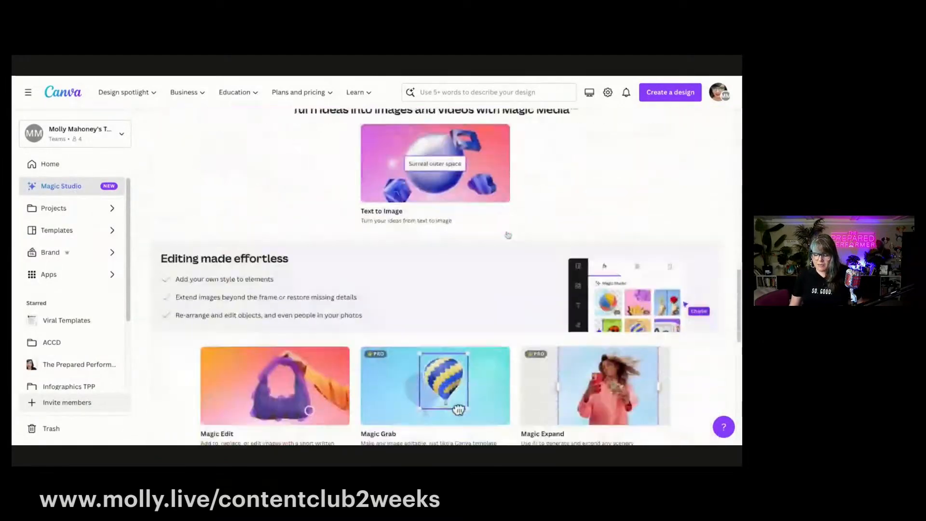
scroll(507, 237, up, 6)
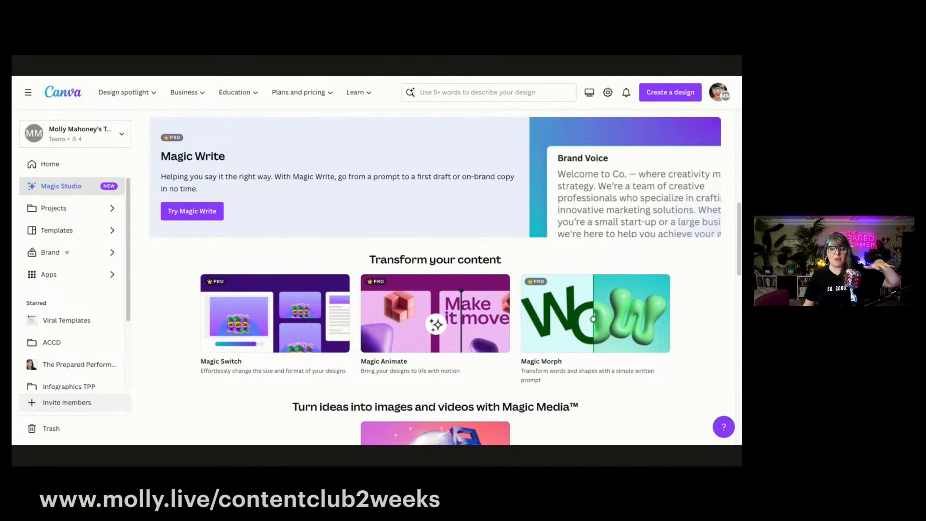
scroll(585, 307, down, 3)
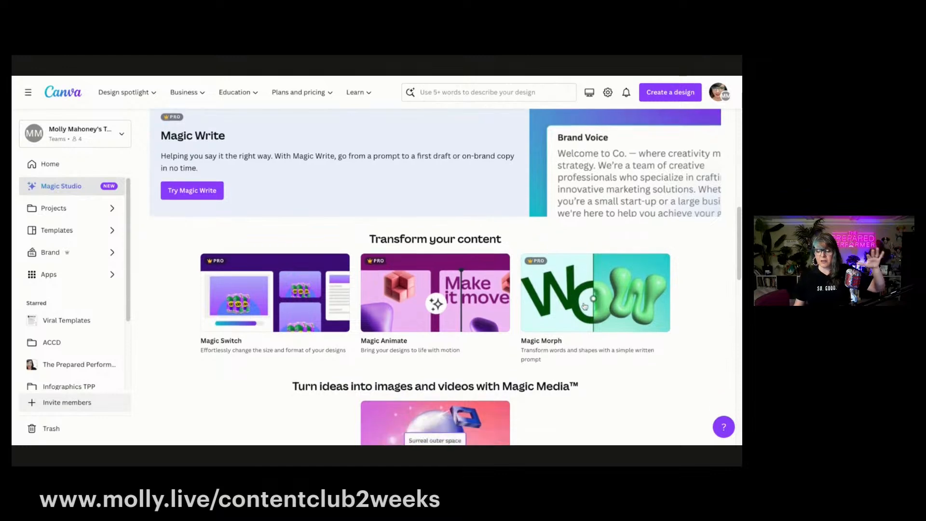
scroll(585, 307, down, 2)
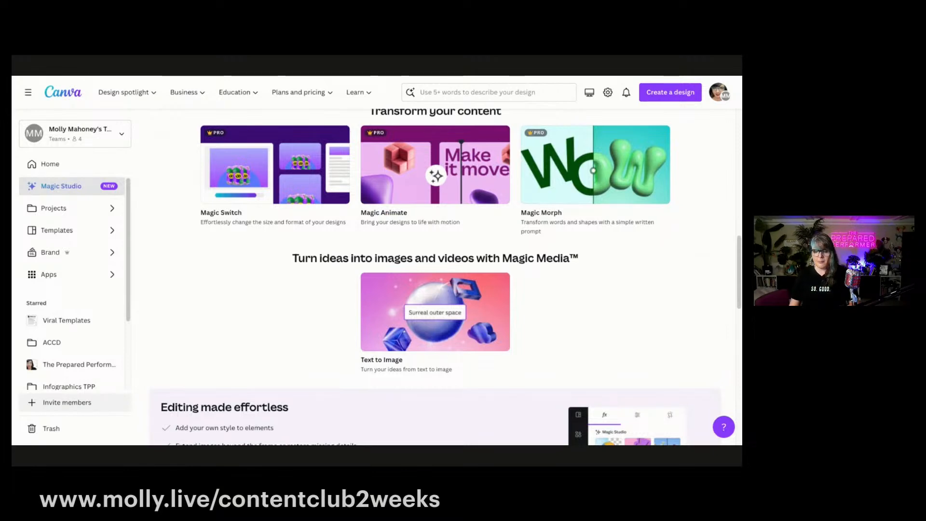
scroll(396, 251, down, 3)
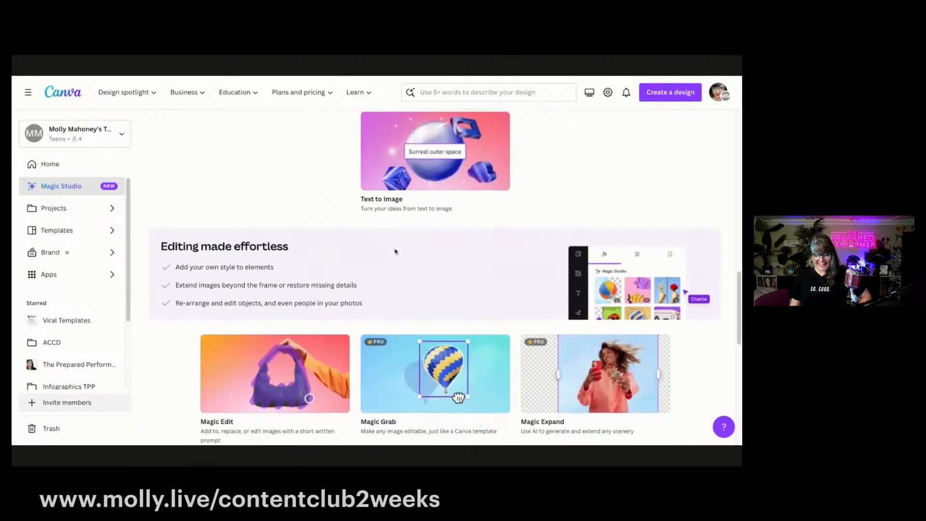
scroll(396, 251, down, 2)
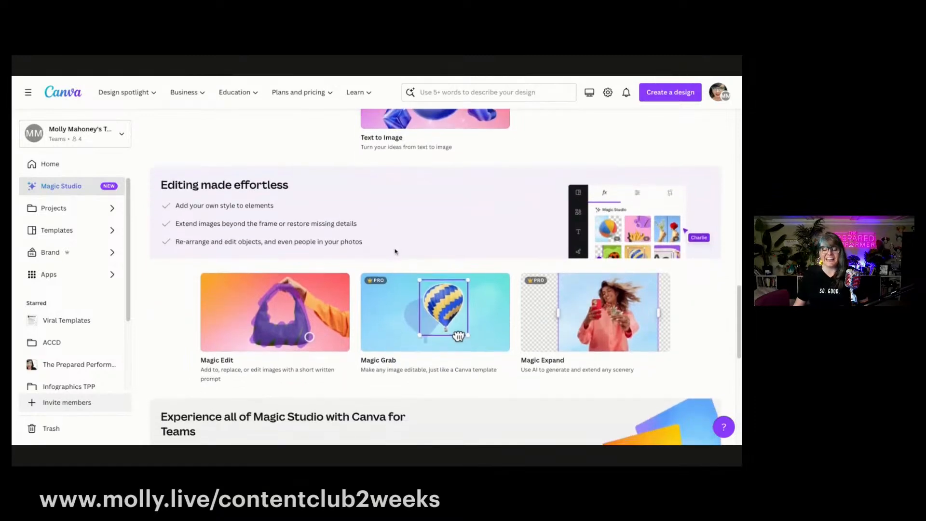
Examine the rest of the Magic Studio page, covering Canva for Teams, the AI Apps carousel and Canva Shield.
scroll(396, 252, down, 2)
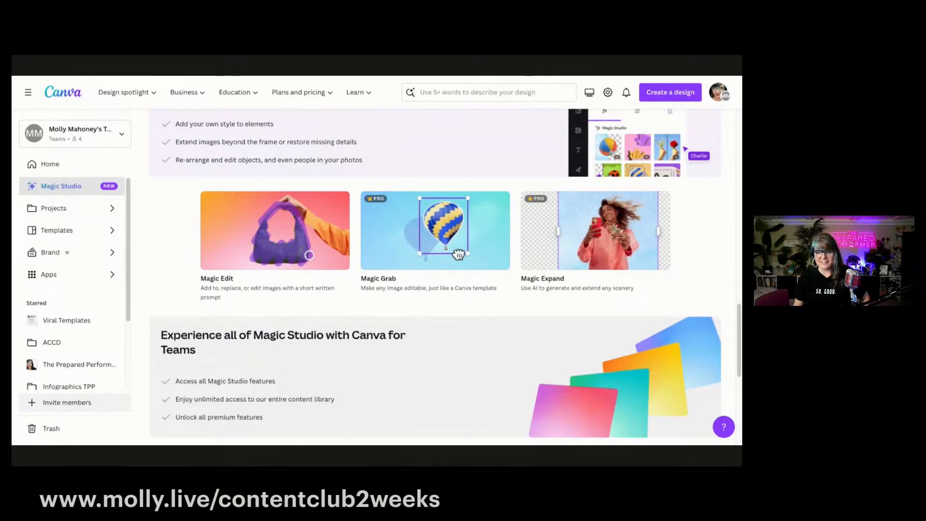
scroll(298, 224, down, 2)
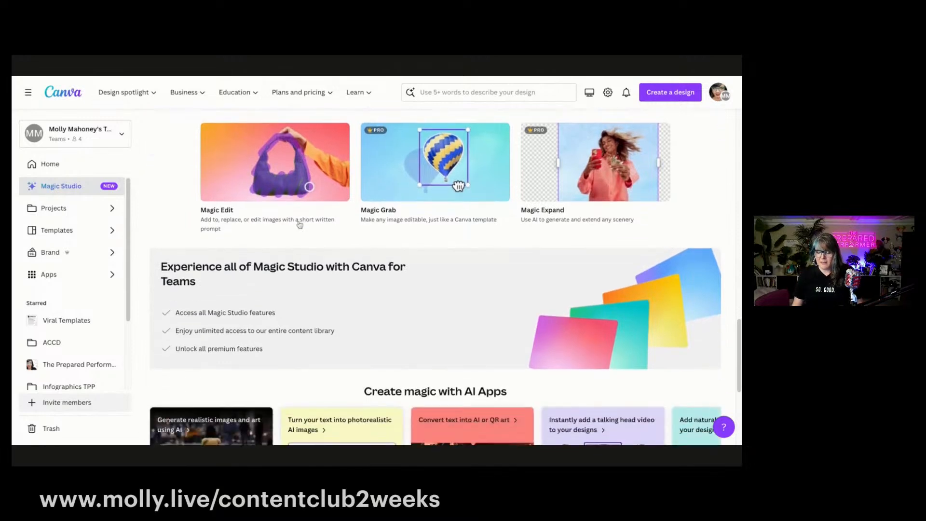
scroll(299, 224, down, 5)
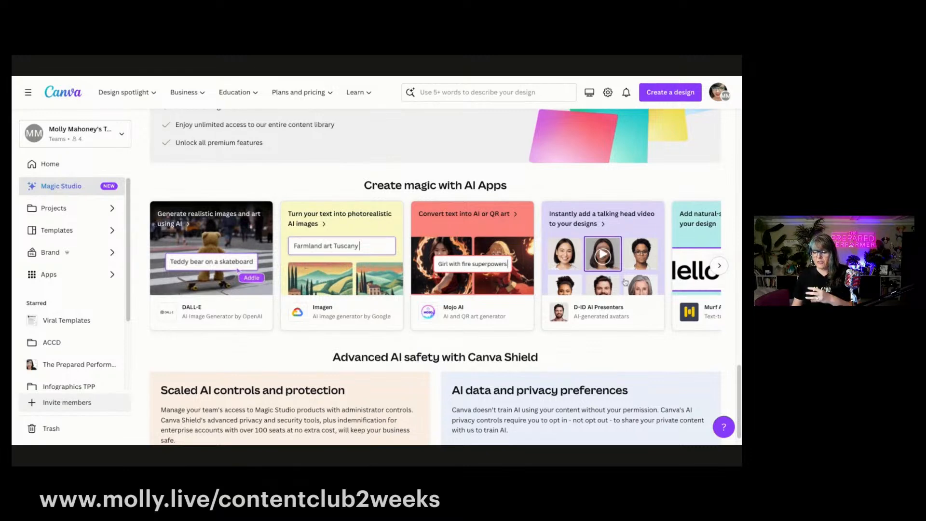
click(717, 270)
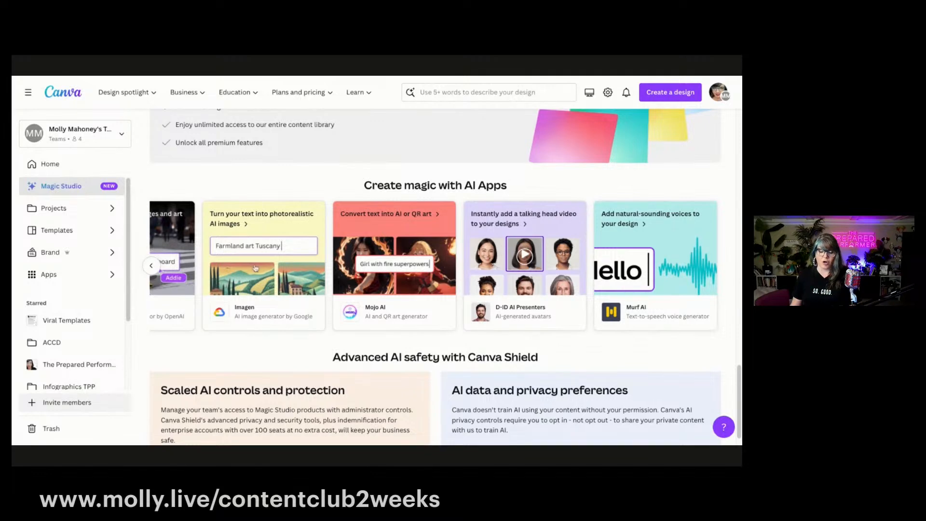
scroll(260, 267, down, 1)
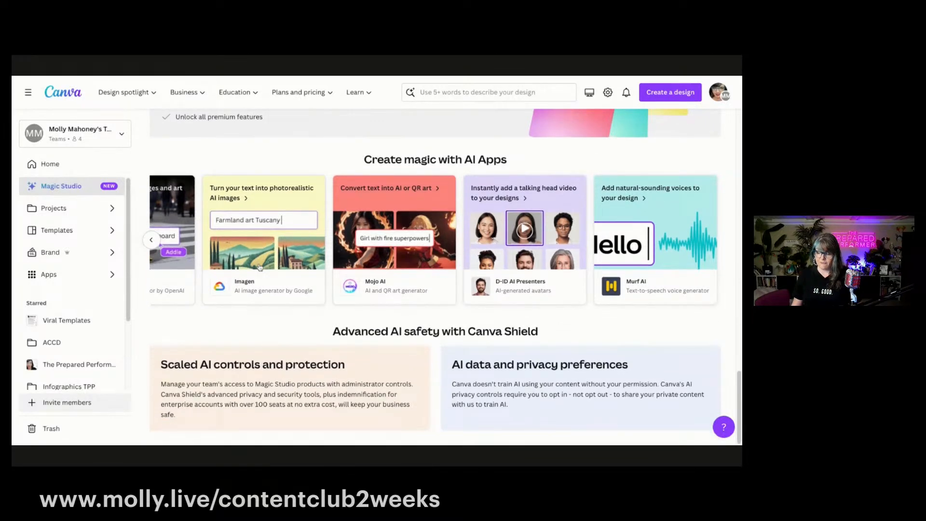
Go back to the Magic Design section, view the Magic Design introduction and try the tool.
scroll(260, 267, up, 2)
scroll(260, 268, up, 15)
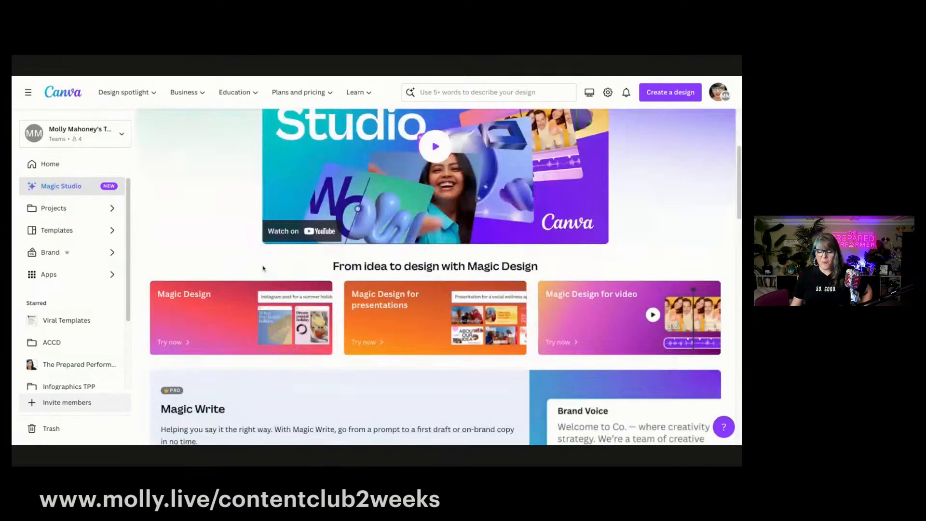
scroll(263, 268, down, 2)
click(284, 224)
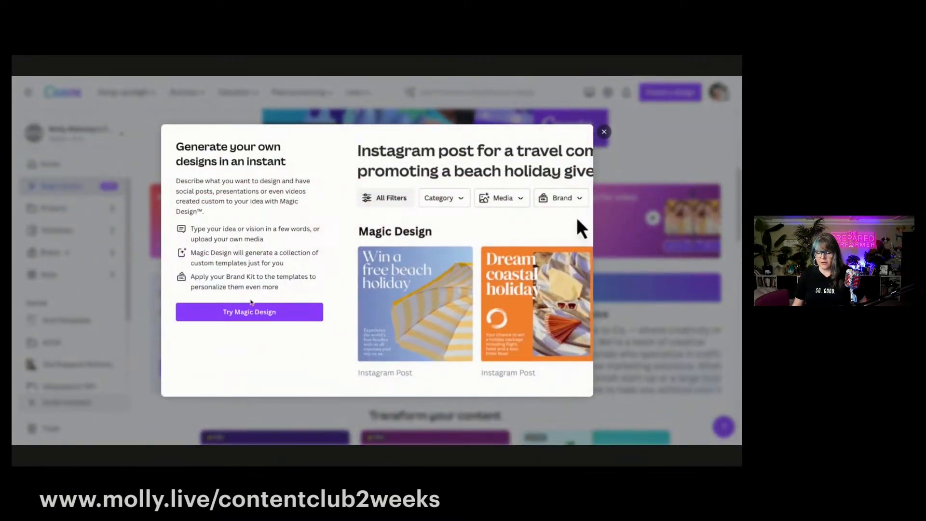
click(565, 199)
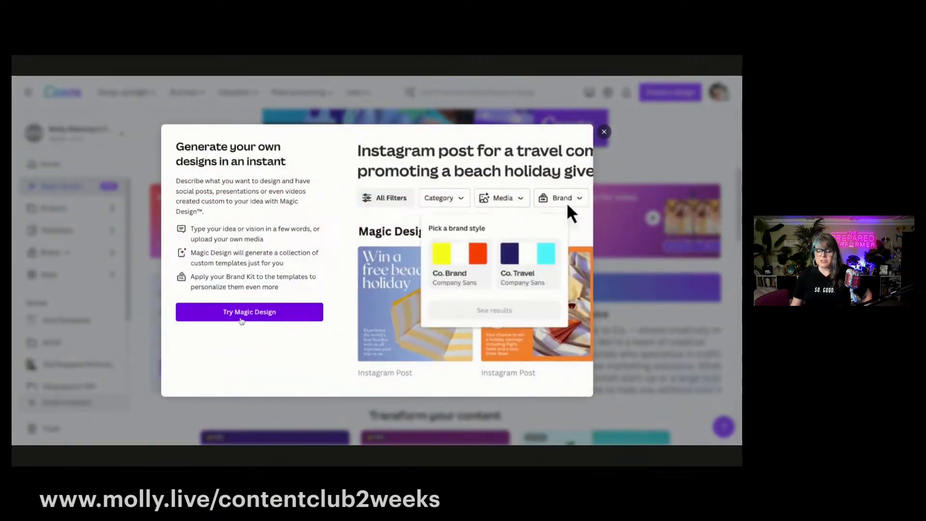
click(547, 270)
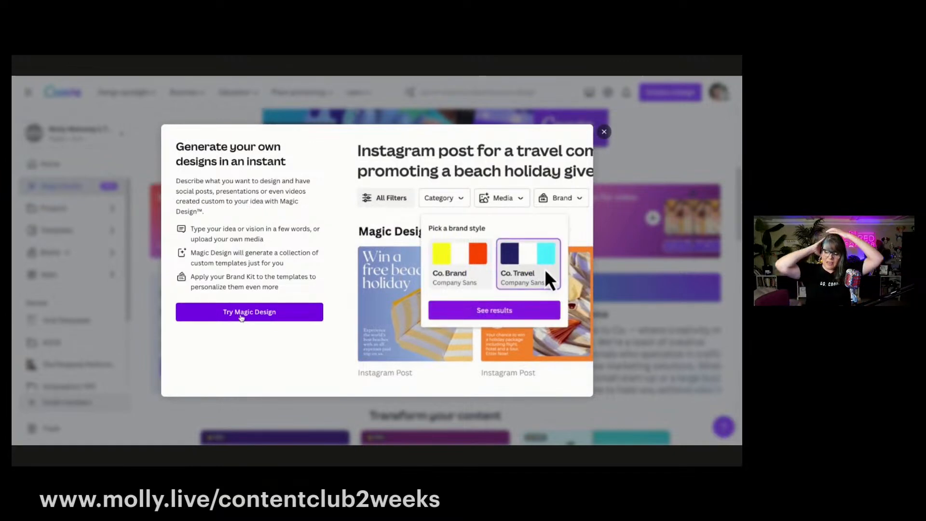
click(531, 309)
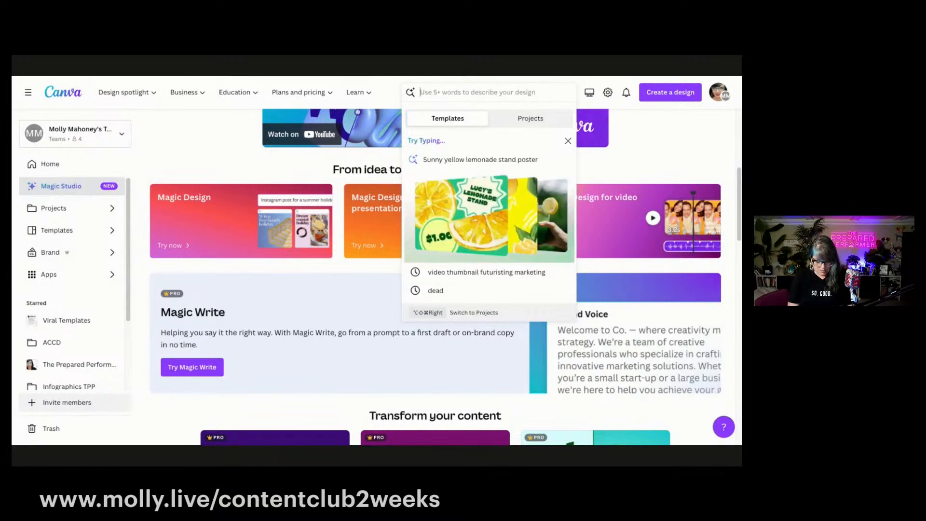
Search the templates for "havana nights video thumbnail" and look over the results.
text(havana night)
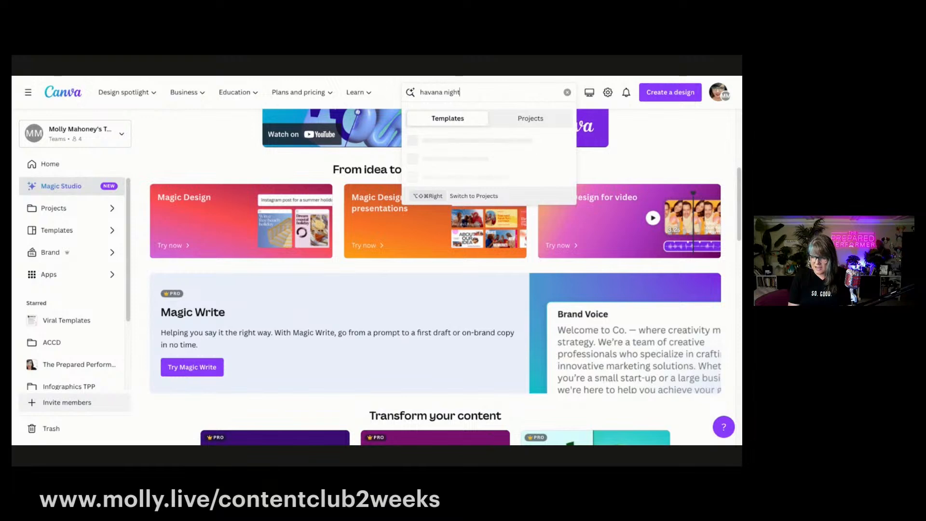
text(s thu)
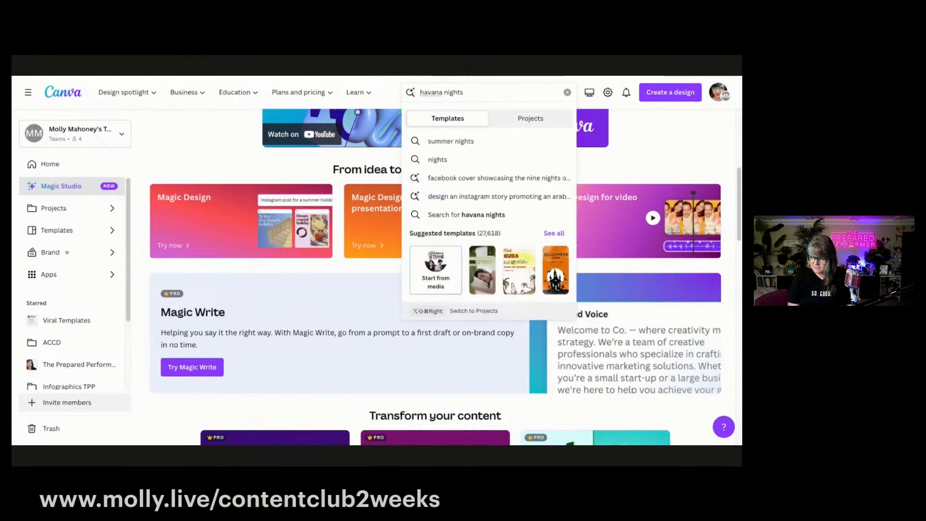
key(BackSpace)
key(BackSpace)
key(BackSpace)
text(video thu)
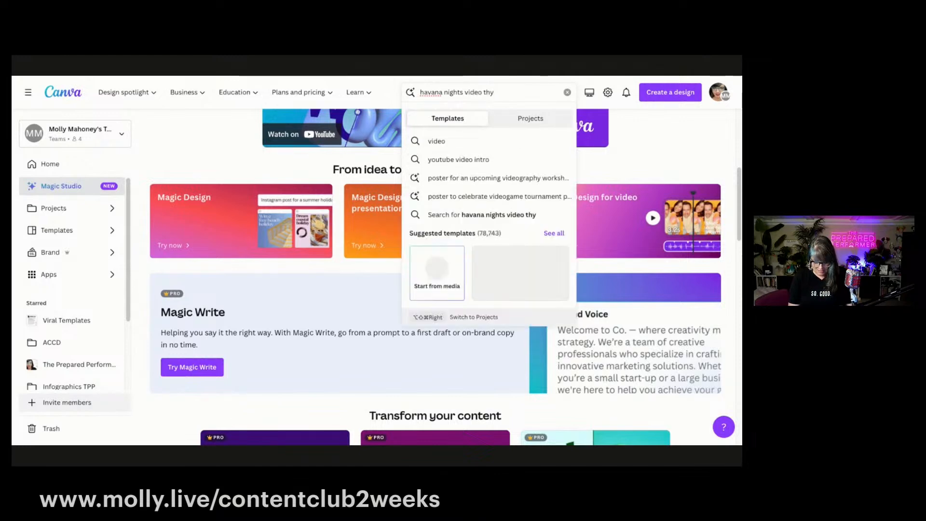
text(mbnail)
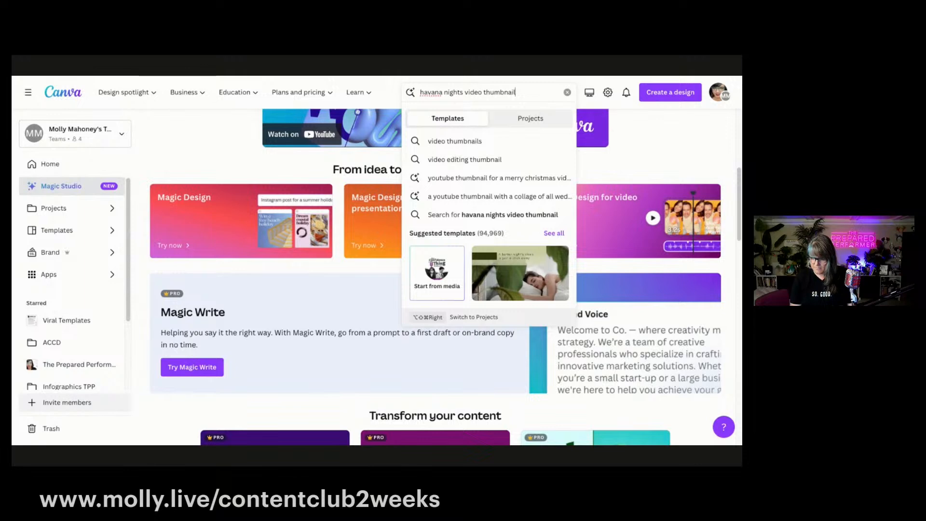
key(Return)
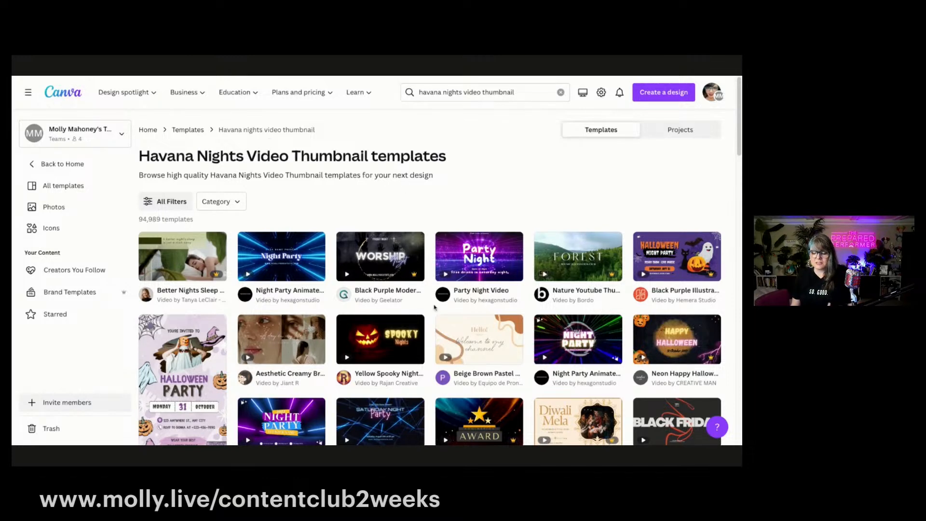
scroll(342, 270, down, 1)
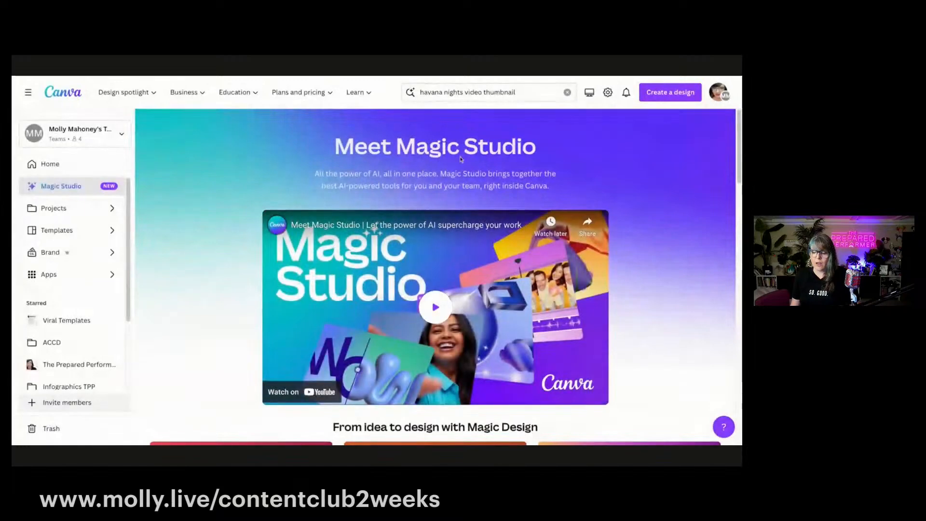
Shorten the template search on the Magic Studio page to "havana nights" and browse the matching templates.
click(523, 91)
triple_click(523, 92)
click(522, 92)
drag(465, 97, 516, 96)
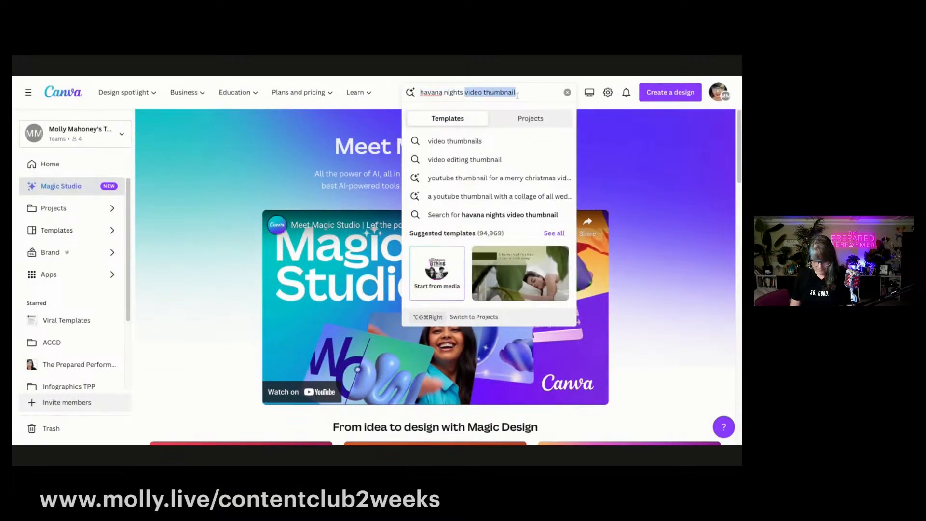
key(BackSpace)
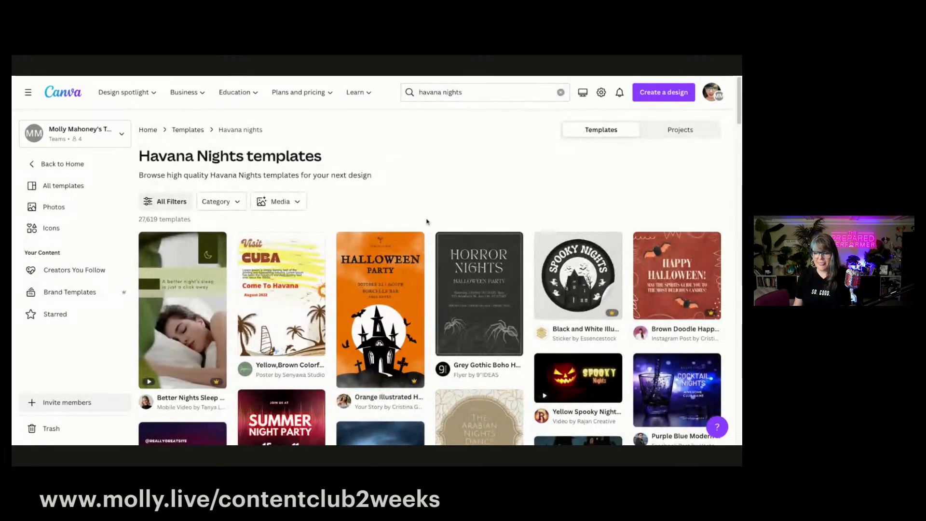
scroll(427, 223, down, 3)
scroll(426, 223, down, 3)
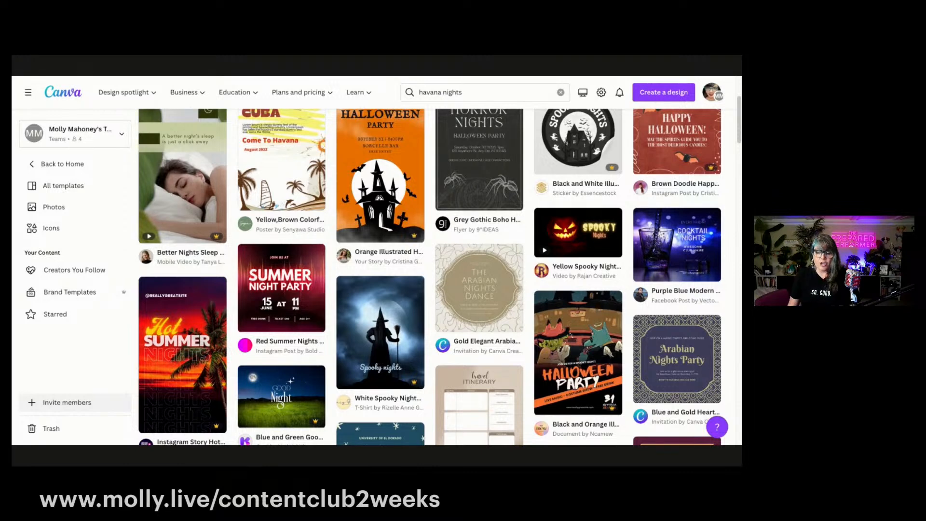
Try Magic Design again from the Magic Studio page, searching the existing projects for "havana nights" instead of templates.
click(130, 72)
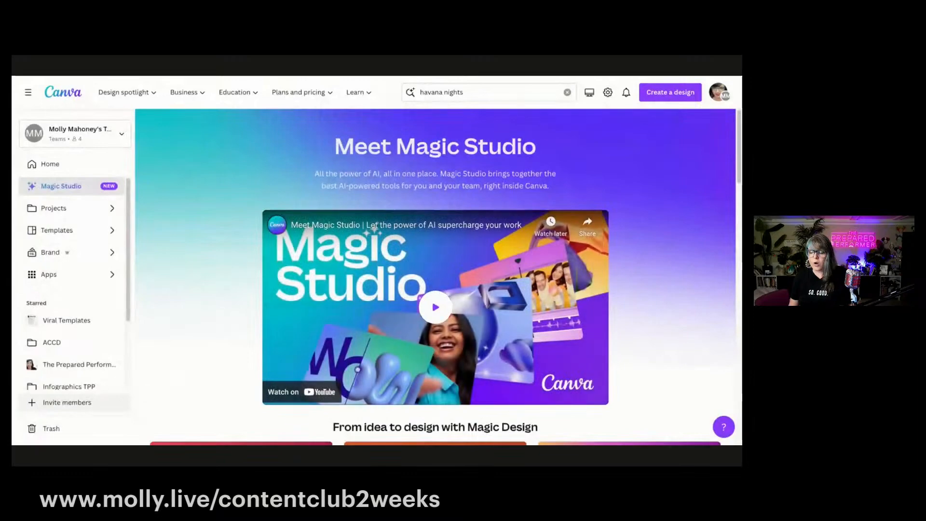
scroll(347, 195, down, 5)
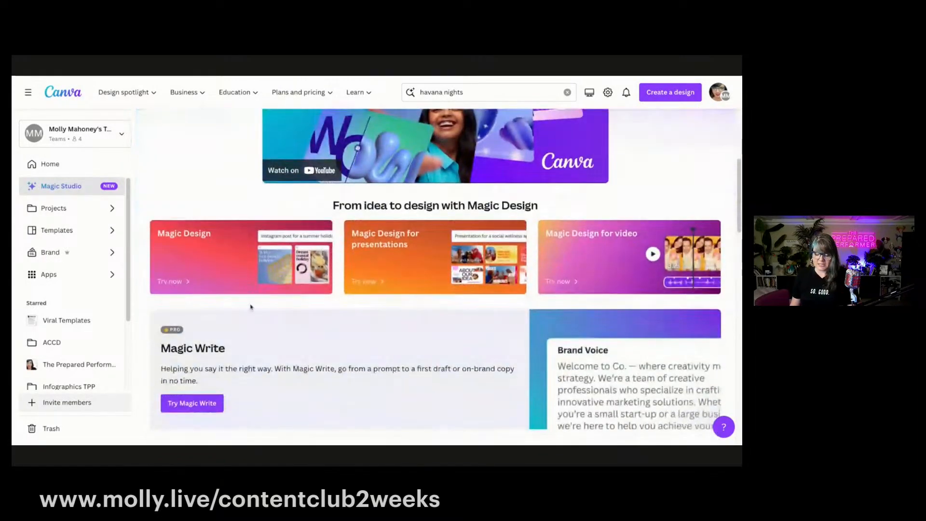
click(244, 271)
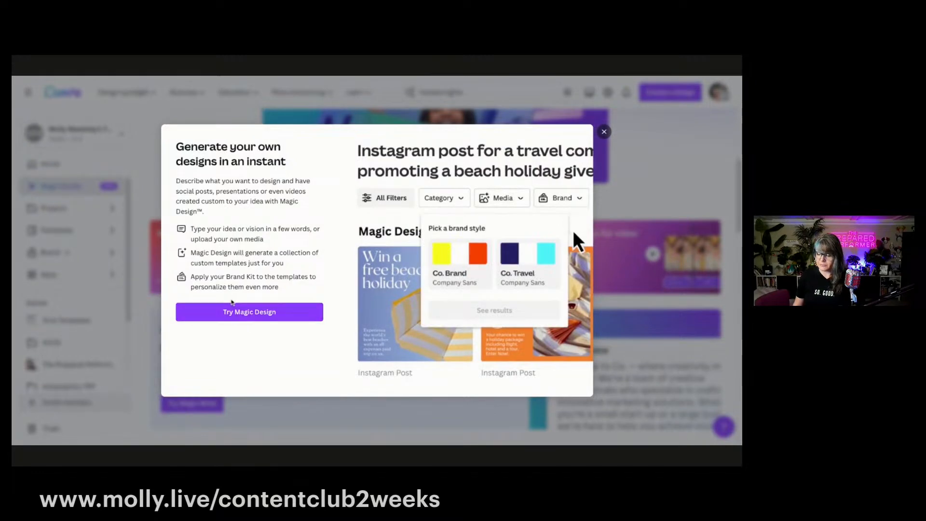
click(306, 311)
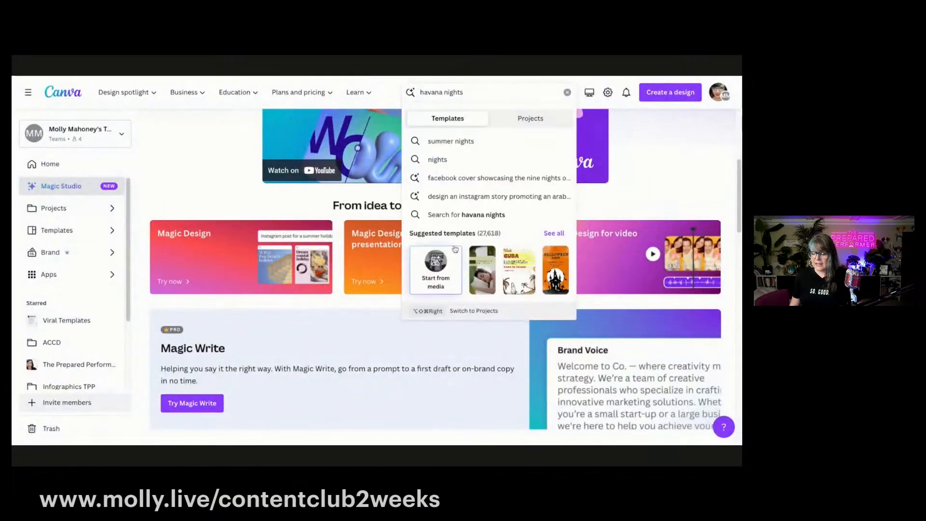
click(529, 120)
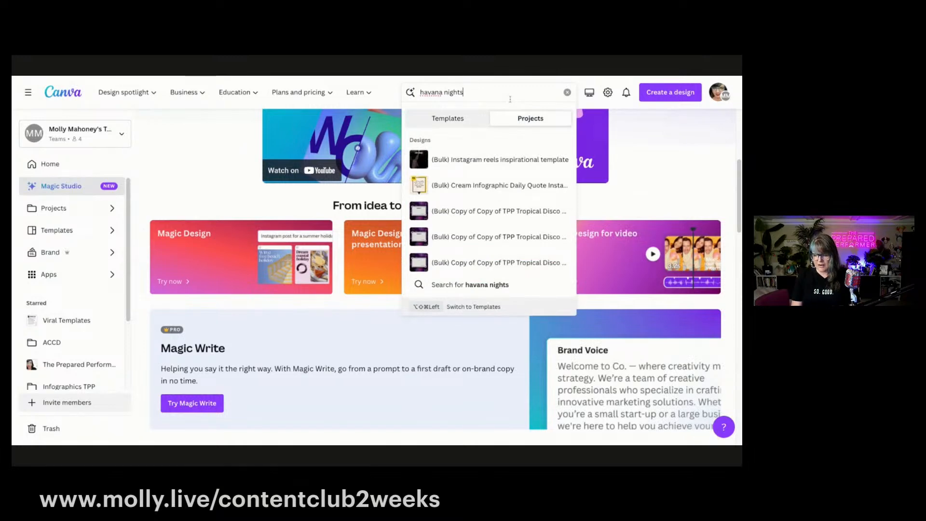
key(Return)
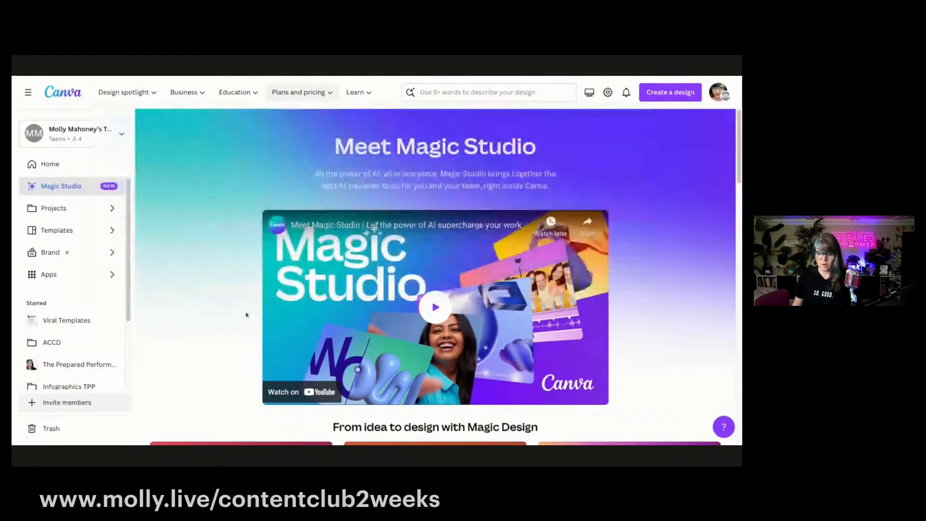
Open the introduction to Magic Design for presentations from the Magic Studio page.
scroll(218, 264, down, 2)
scroll(217, 261, down, 1)
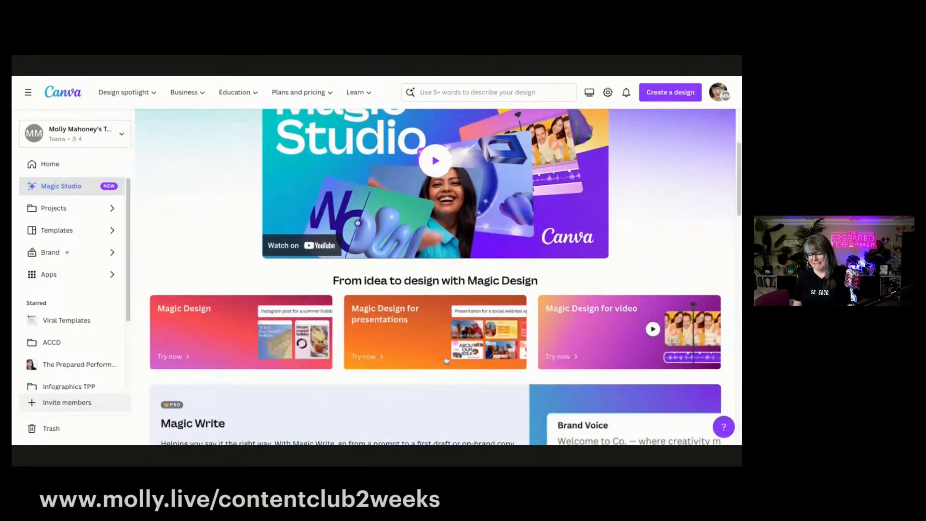
click(446, 359)
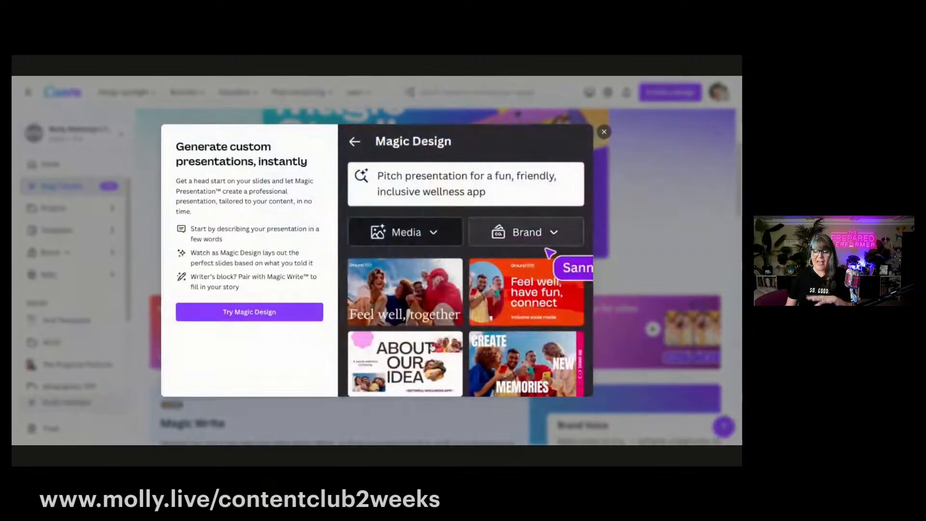
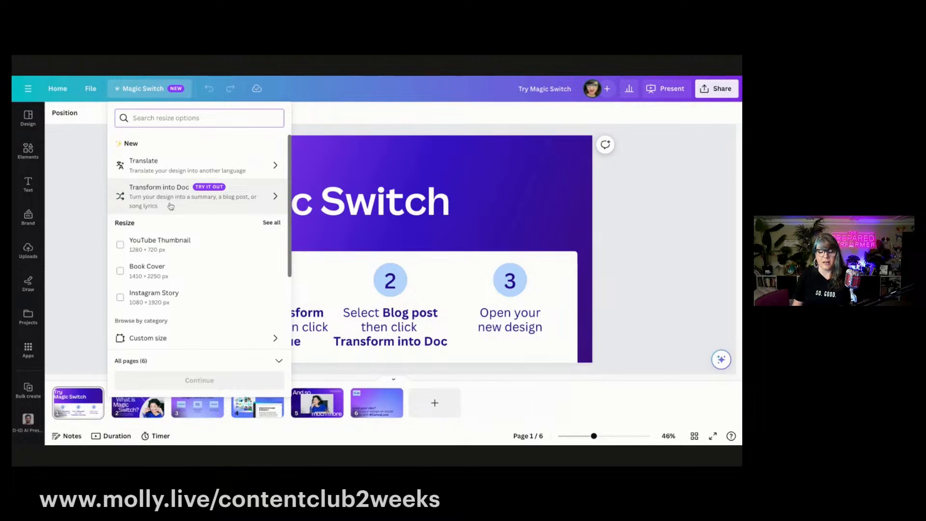
Transform the Try Magic Switch presentation into a Doc in the Song lyrics format and open the new document.
click(170, 206)
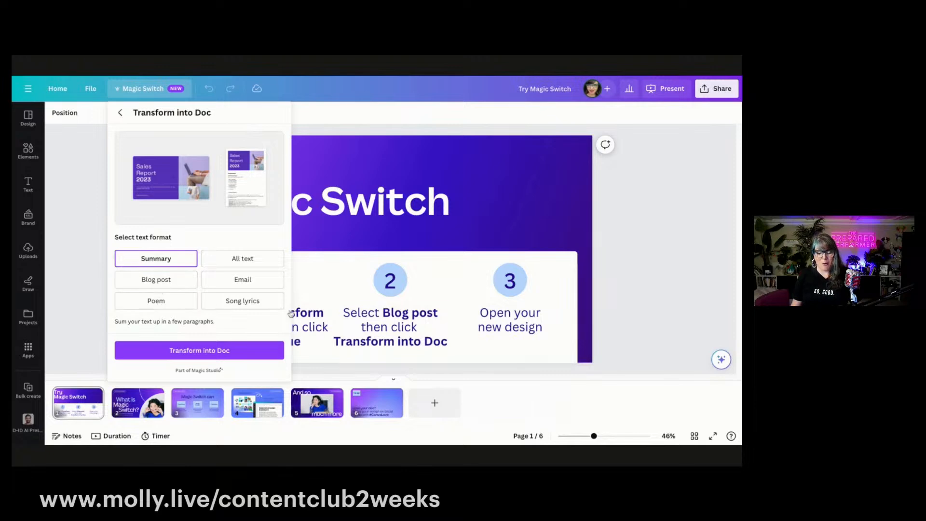
click(225, 301)
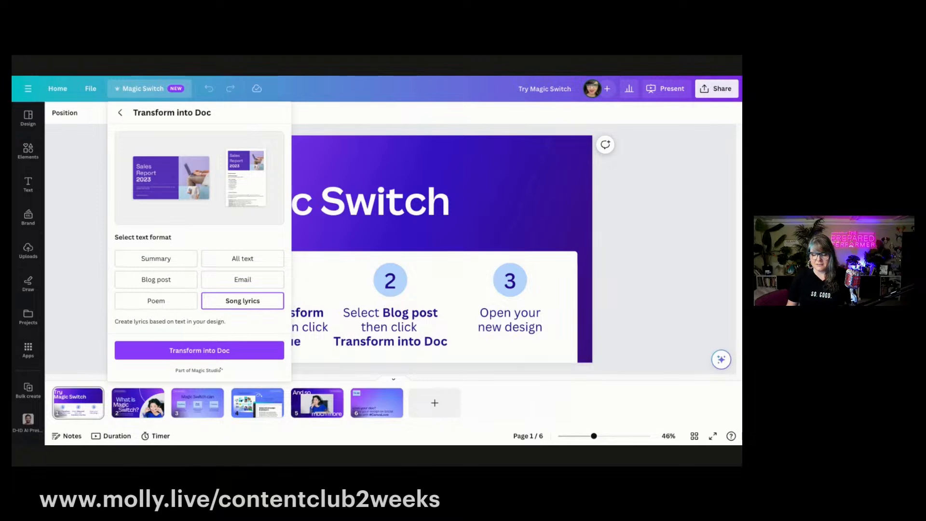
click(199, 351)
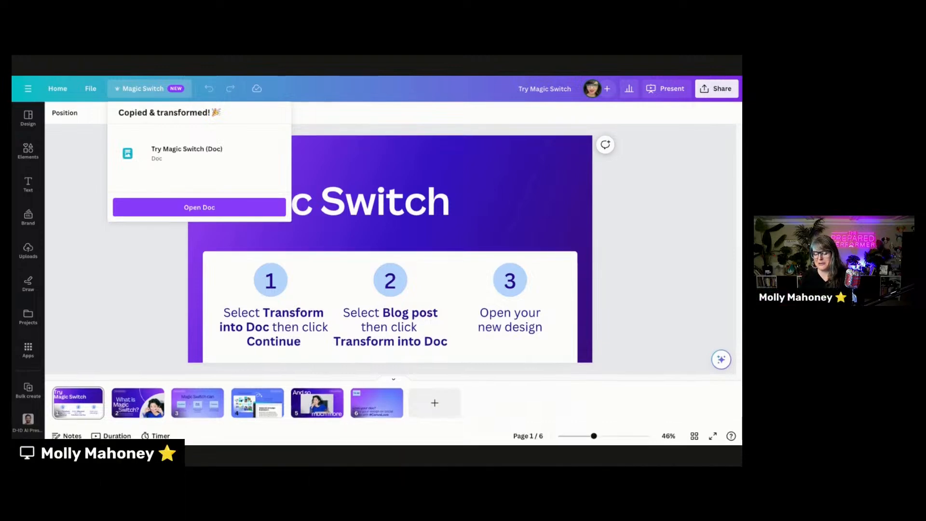
mouse_move(179, 160)
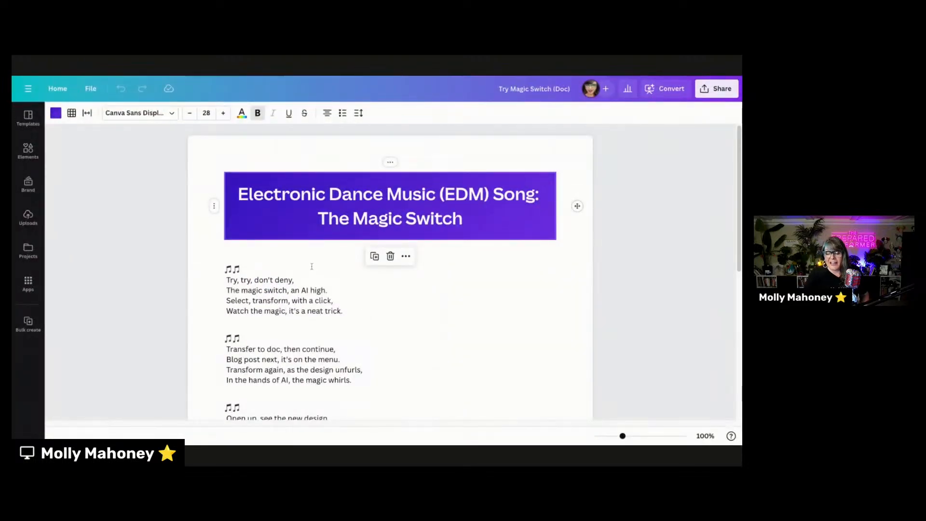
Read through the verses of the generated Magic Switch song lyrics.
scroll(311, 266, down, 2)
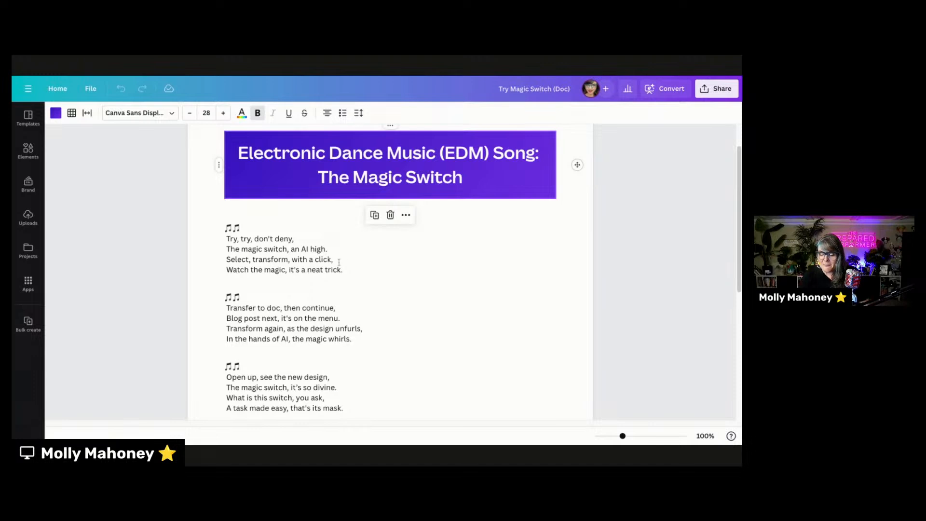
scroll(350, 265, down, 3)
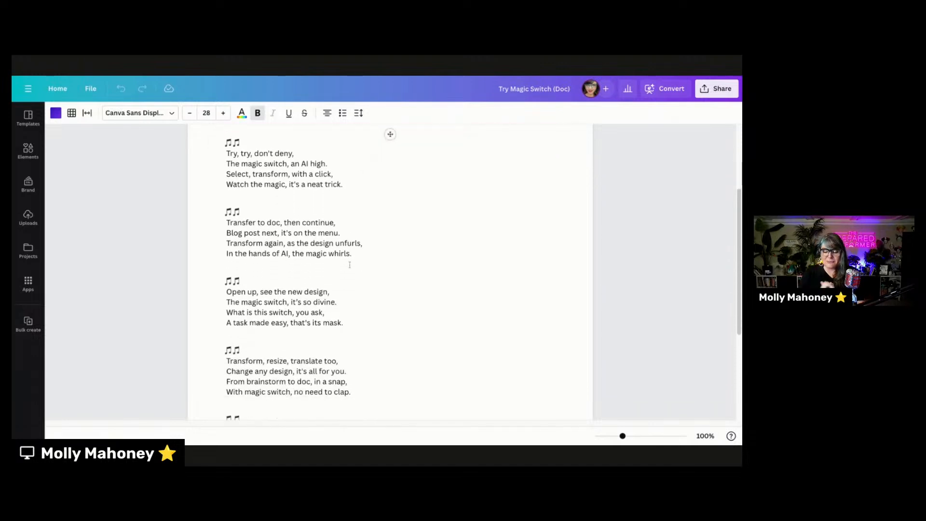
scroll(350, 265, down, 1)
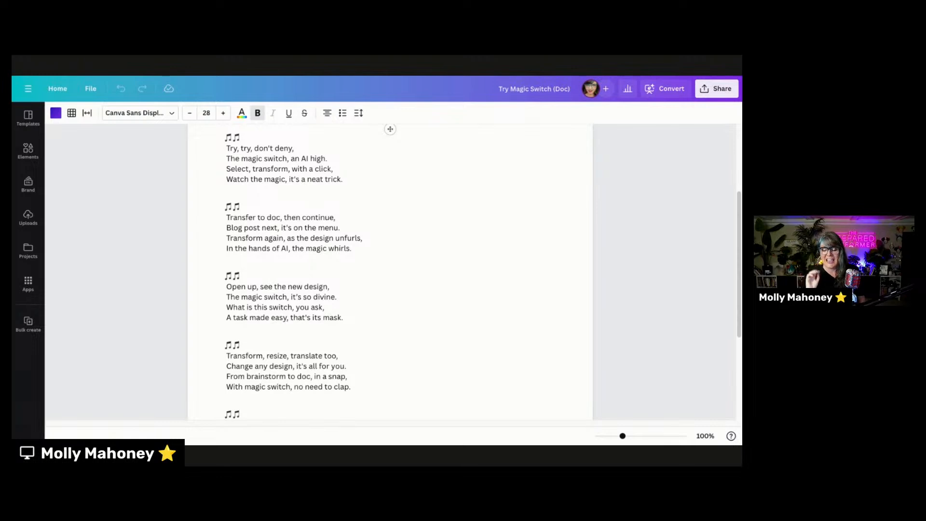
Read the remaining song lyrics down to the closing "Ta-da!" line and return to the song title.
scroll(390, 273, down, 4)
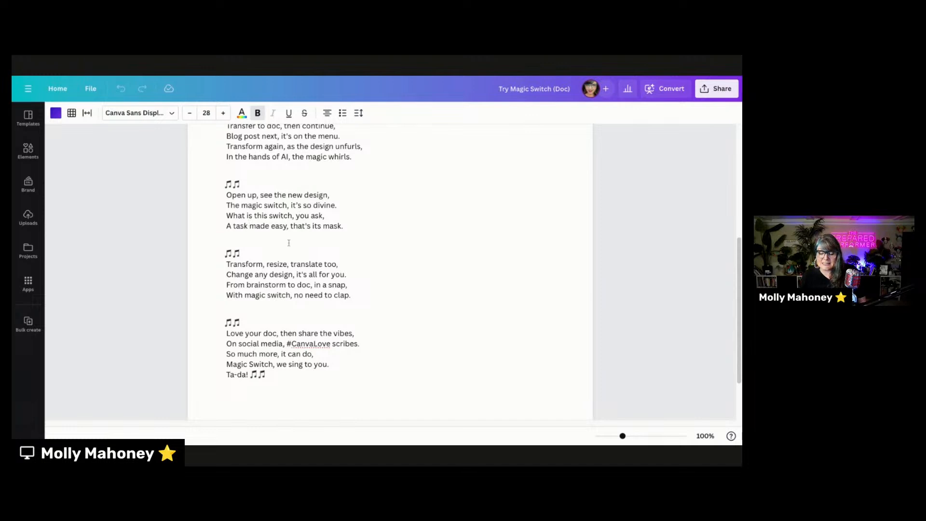
scroll(288, 243, down, 1)
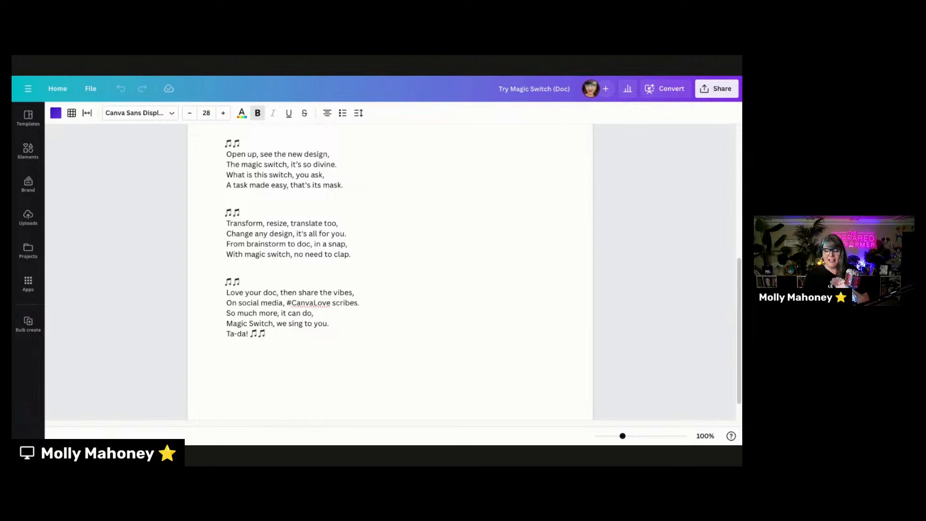
scroll(349, 263, down, 2)
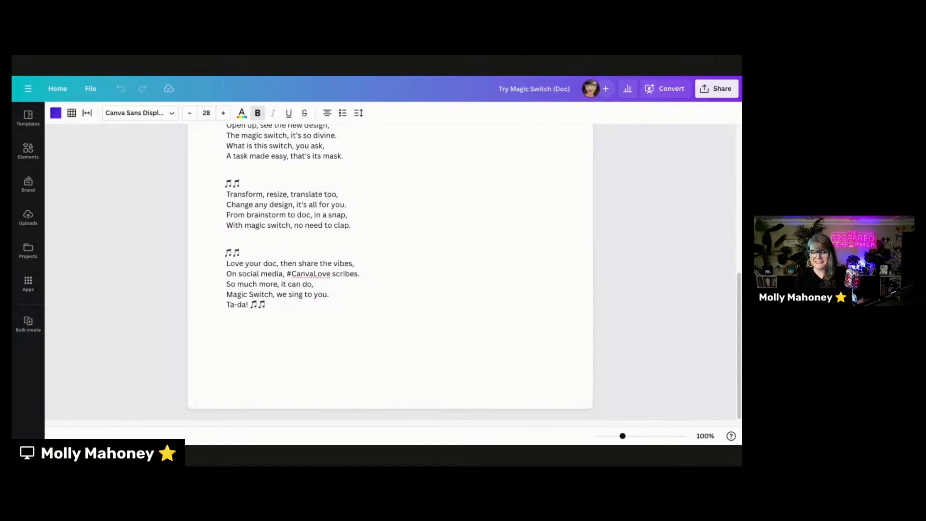
scroll(263, 256, up, 6)
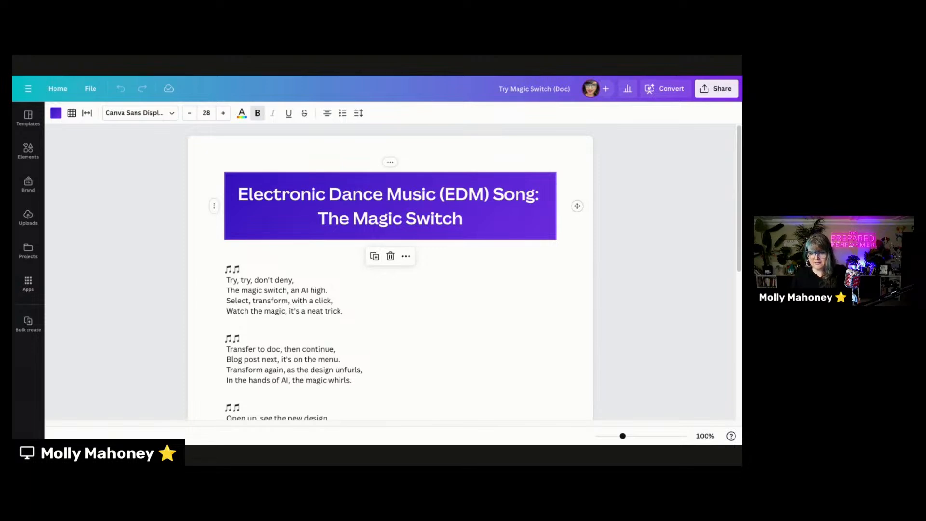
Open the Try Magic Animate presentation from the Magic Studio page and apply the recommended Digital style.
key(ctrl+shift+Tab)
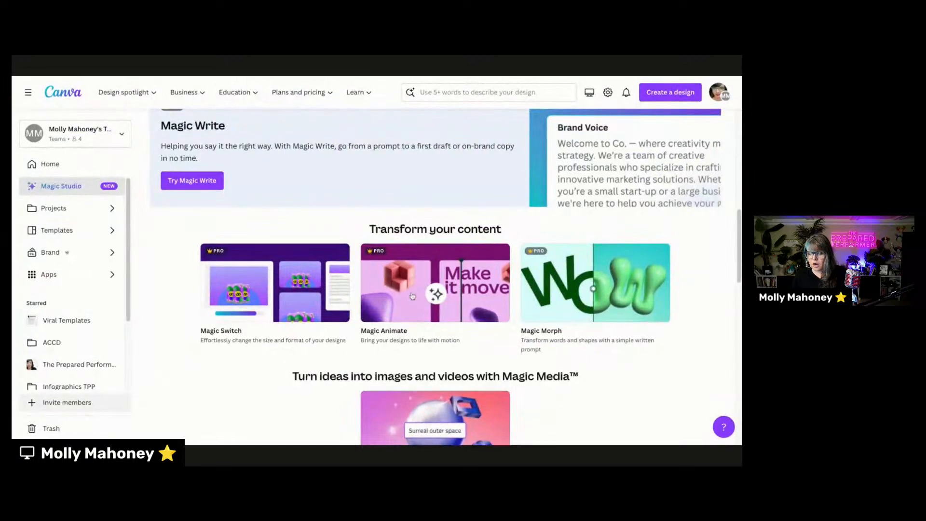
click(446, 285)
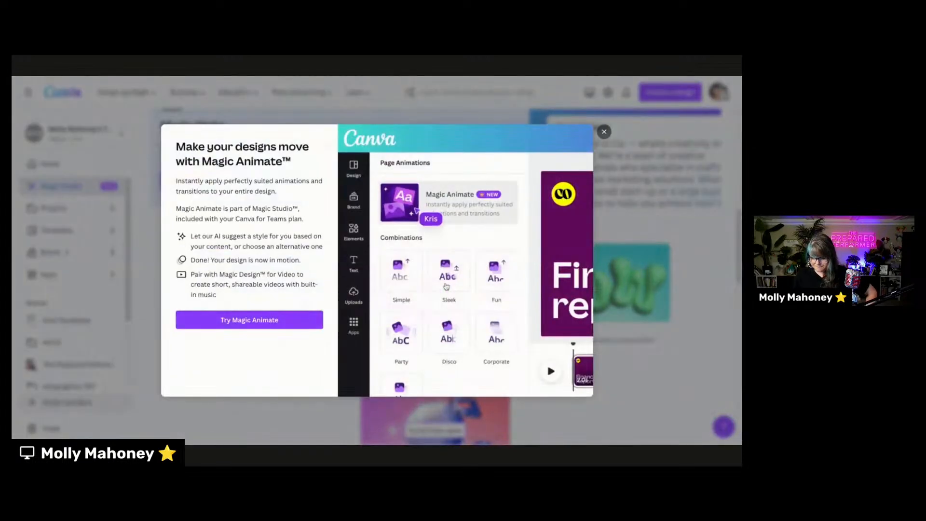
click(273, 320)
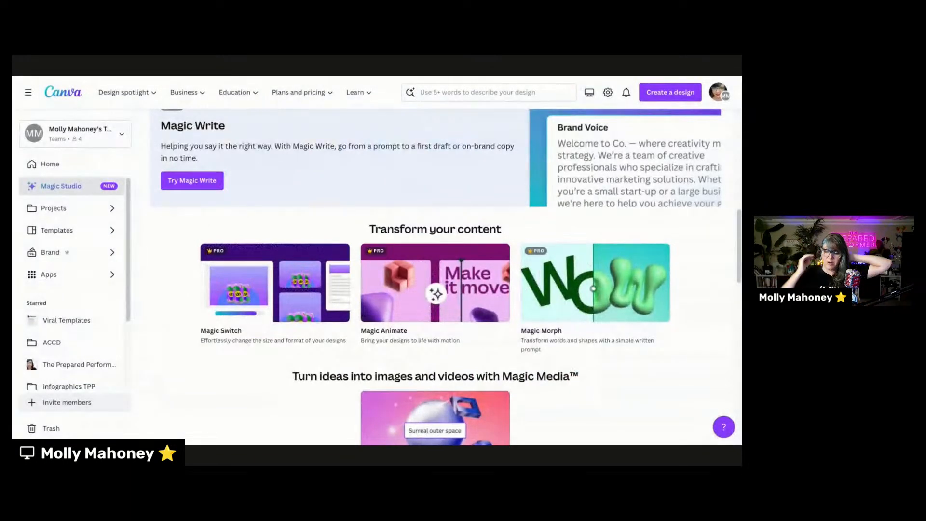
key(ctrl+Tab)
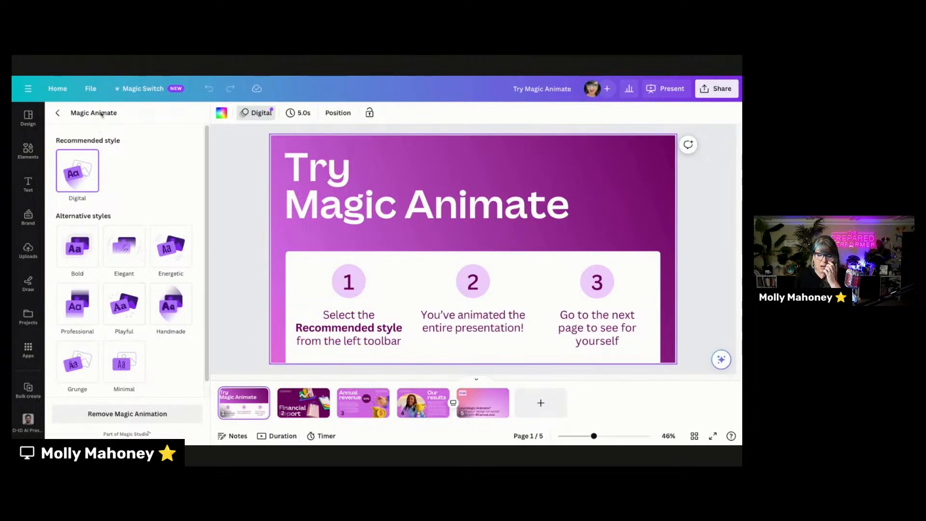
click(72, 183)
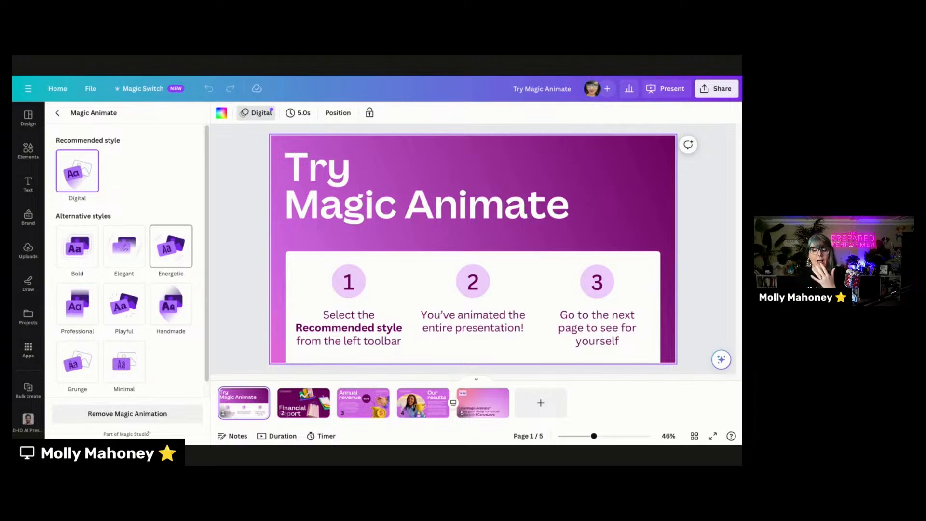
Open the Copy of Copy of Carousel - Facebook Ads for Beginners design from the Ai Content Club Templates project folder.
click(59, 87)
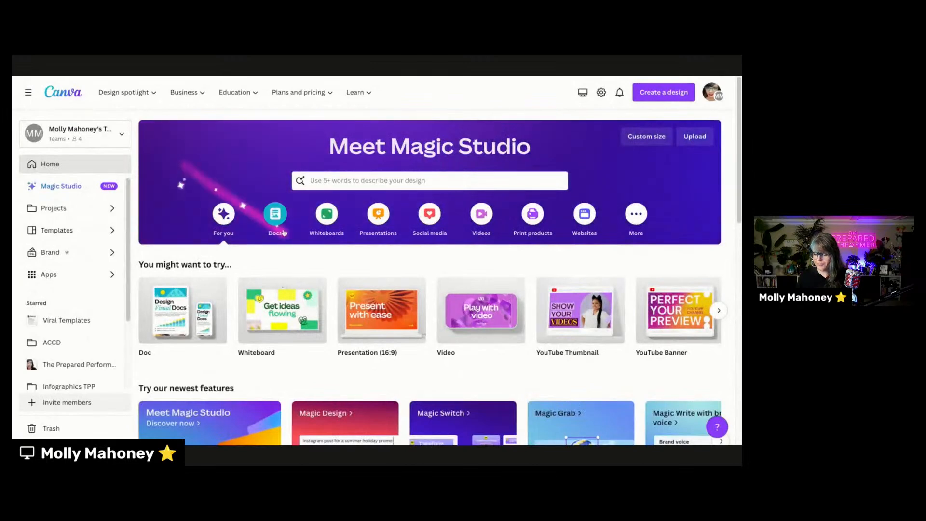
scroll(284, 233, down, 3)
click(65, 208)
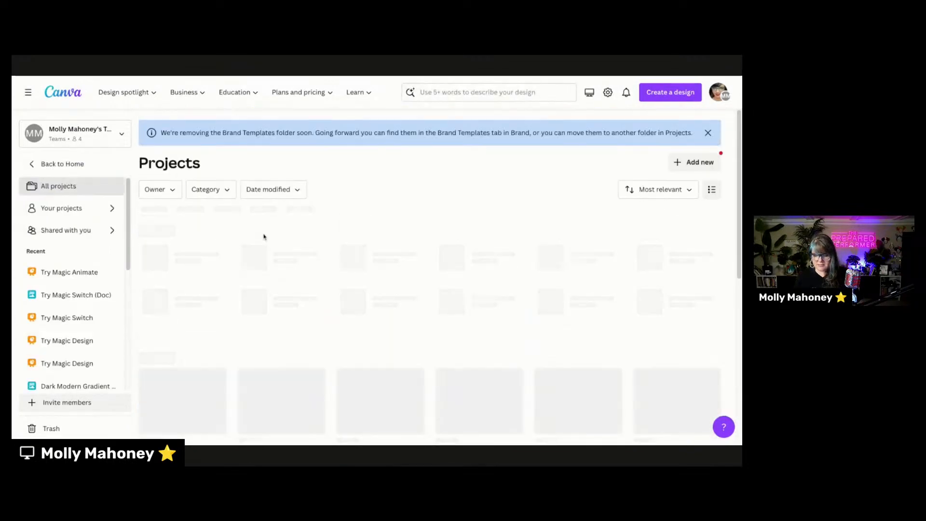
scroll(296, 250, down, 2)
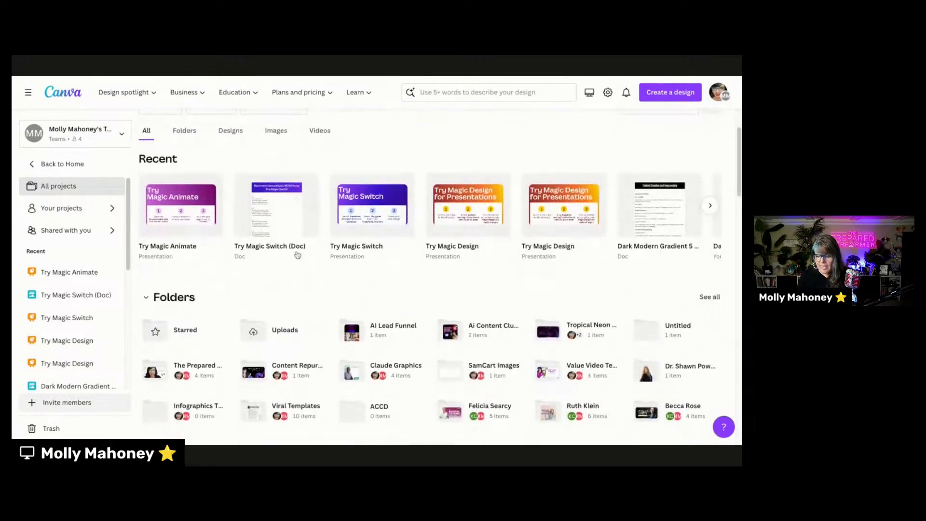
scroll(298, 255, down, 2)
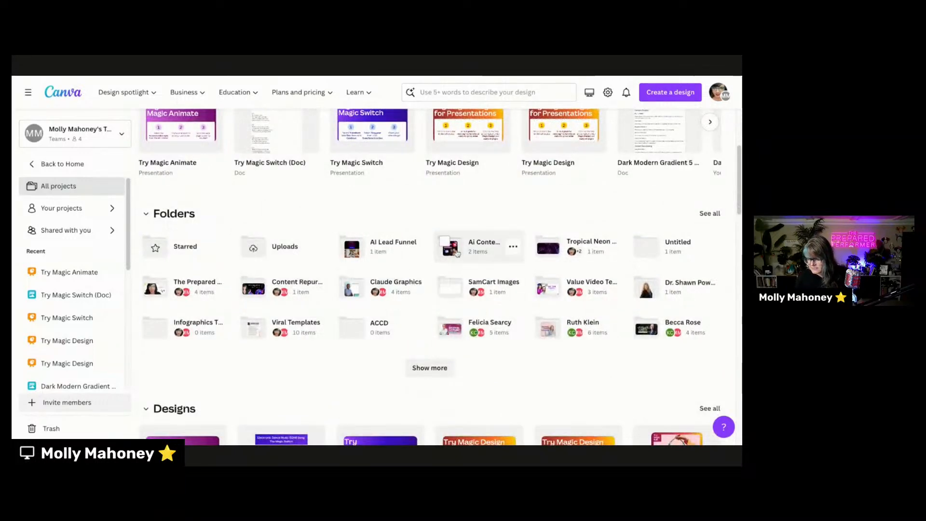
click(456, 254)
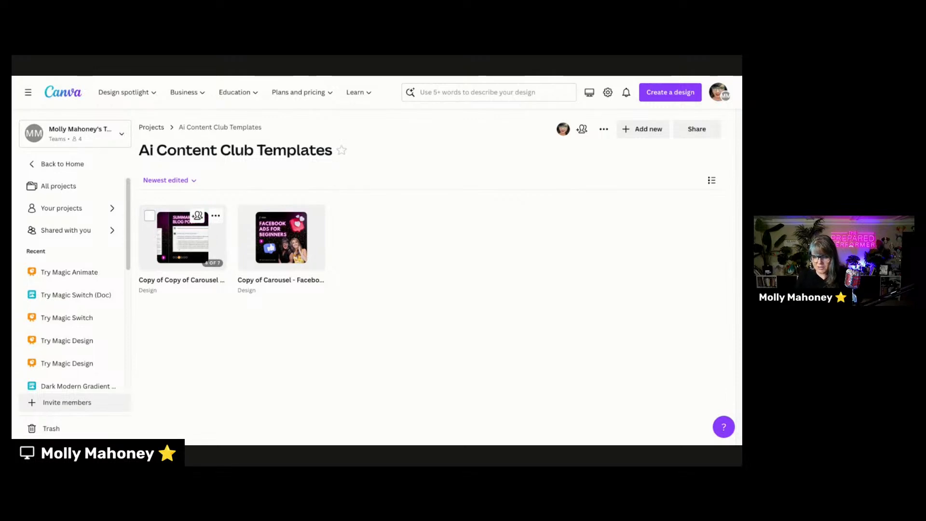
click(182, 239)
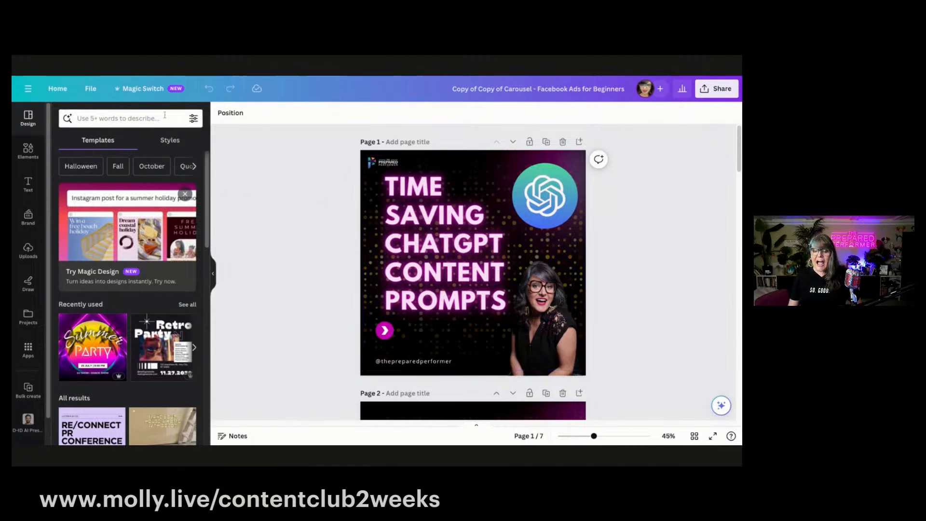
Look through the carousel's pages, including the ChatGPT screenshot on page 3, and return to the cover page.
scroll(475, 218, down, 15)
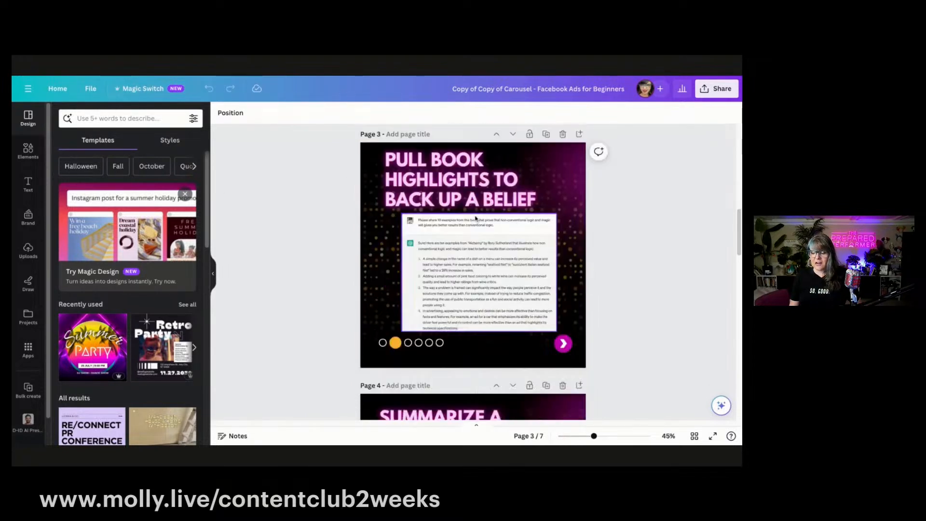
scroll(475, 219, down, 5)
scroll(476, 223, up, 8)
scroll(478, 228, up, 4)
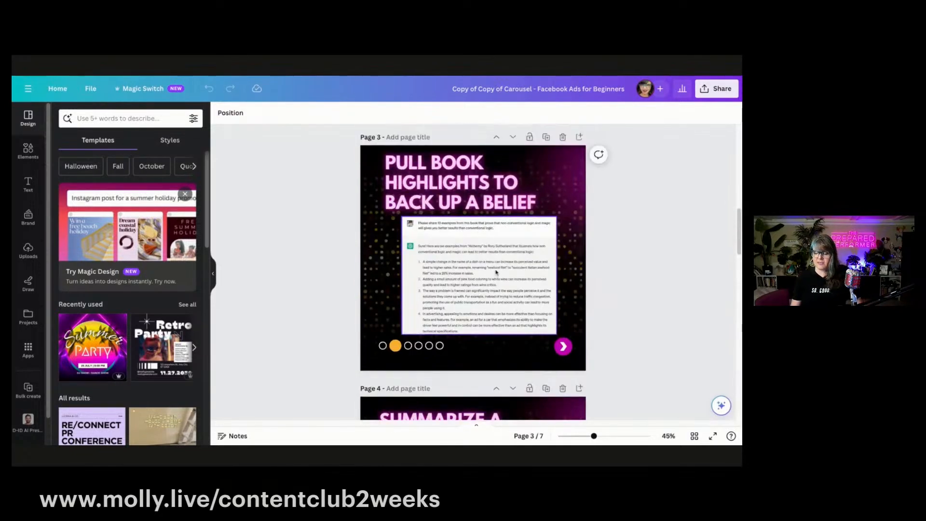
click(477, 228)
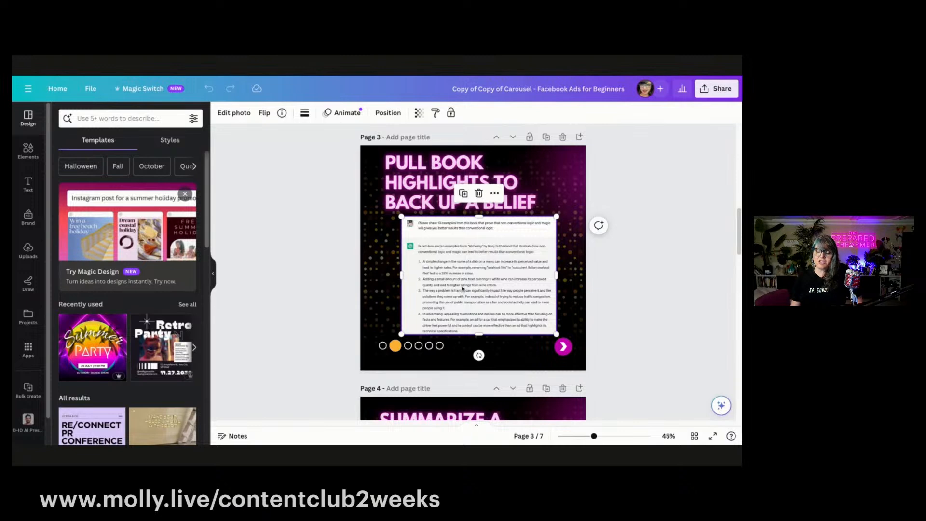
scroll(462, 289, up, 10)
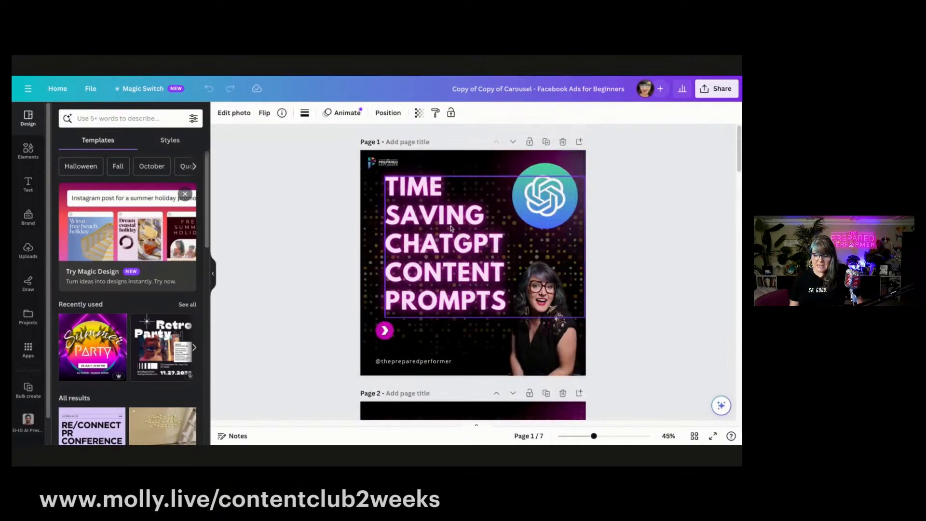
click(302, 254)
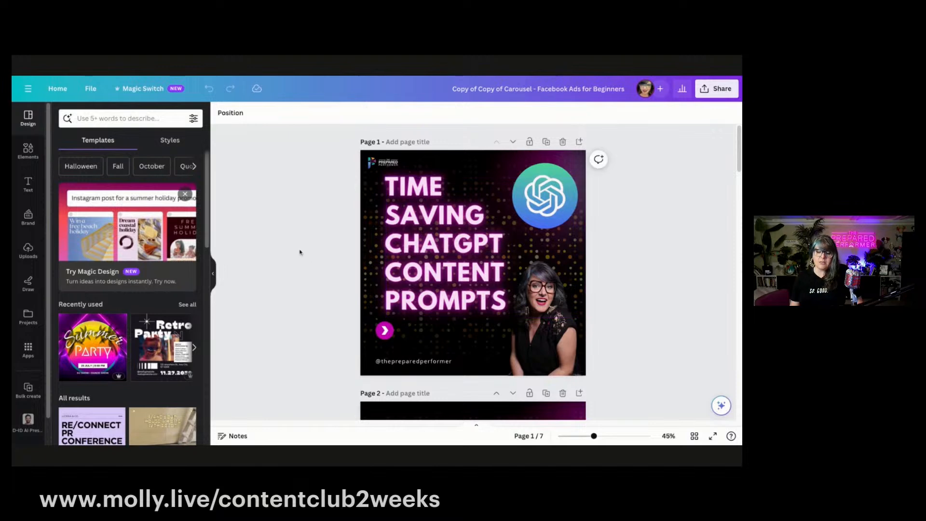
Transform the carousel into a Doc in the Email format with Magic Switch and open the new document.
click(133, 87)
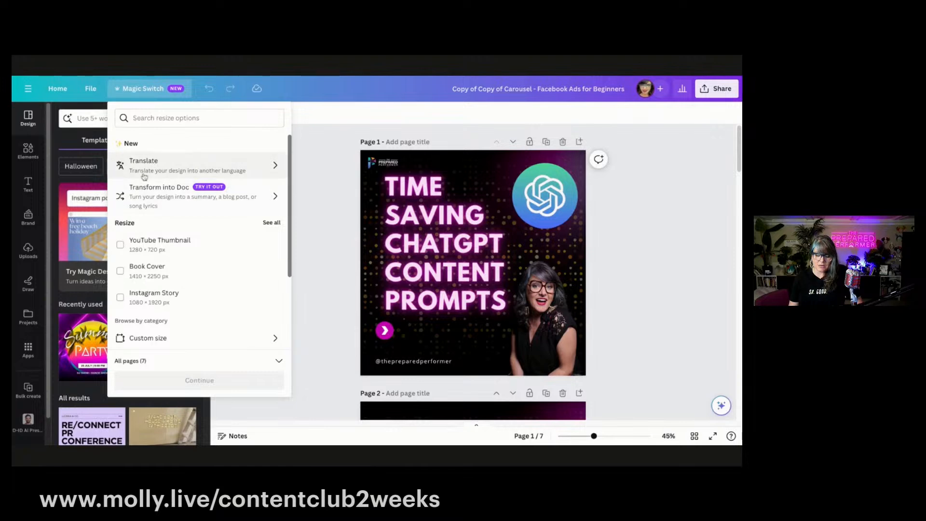
click(153, 188)
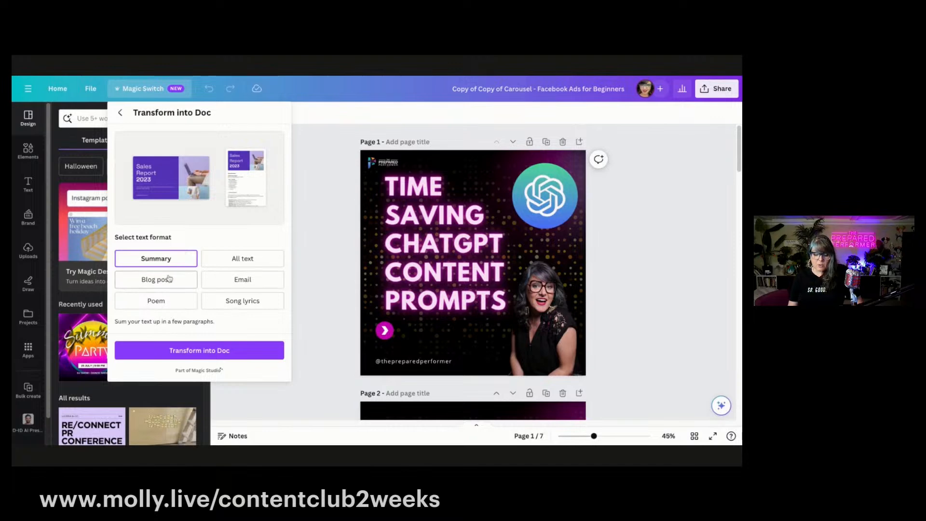
click(243, 279)
click(219, 351)
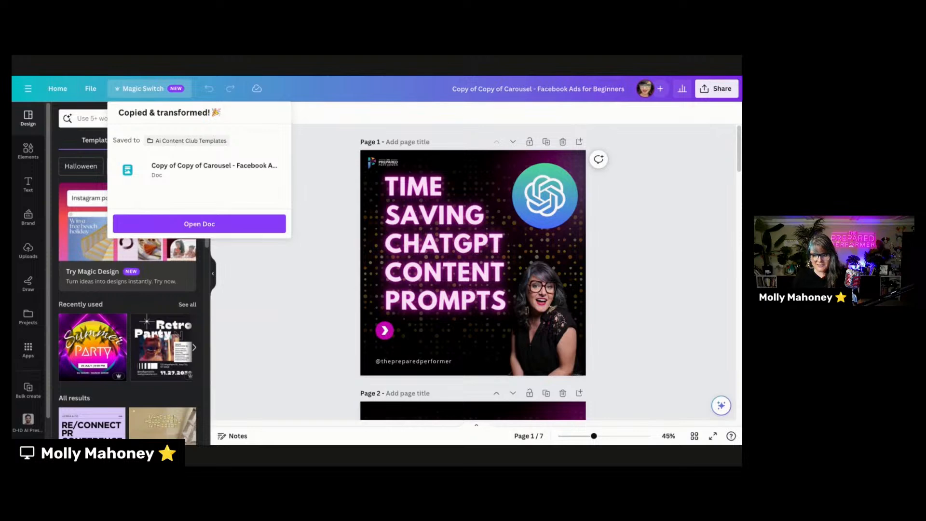
click(204, 228)
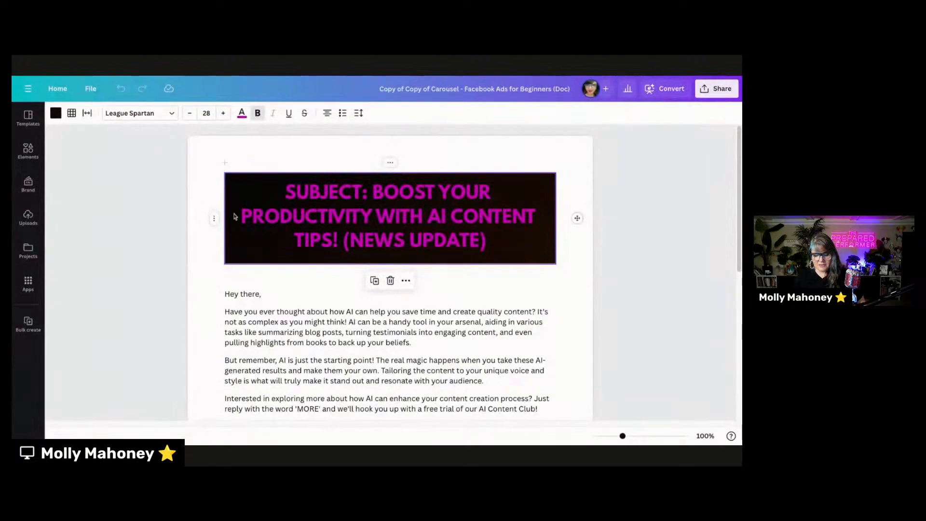
Read the generated email from the subject line to the sign-off, highlighting the first body paragraph.
scroll(267, 244, down, 2)
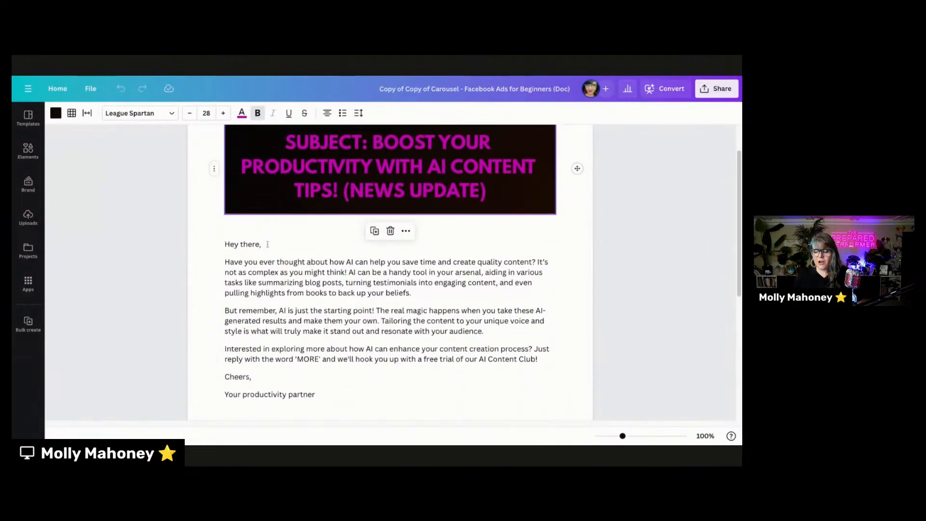
scroll(267, 245, down, 1)
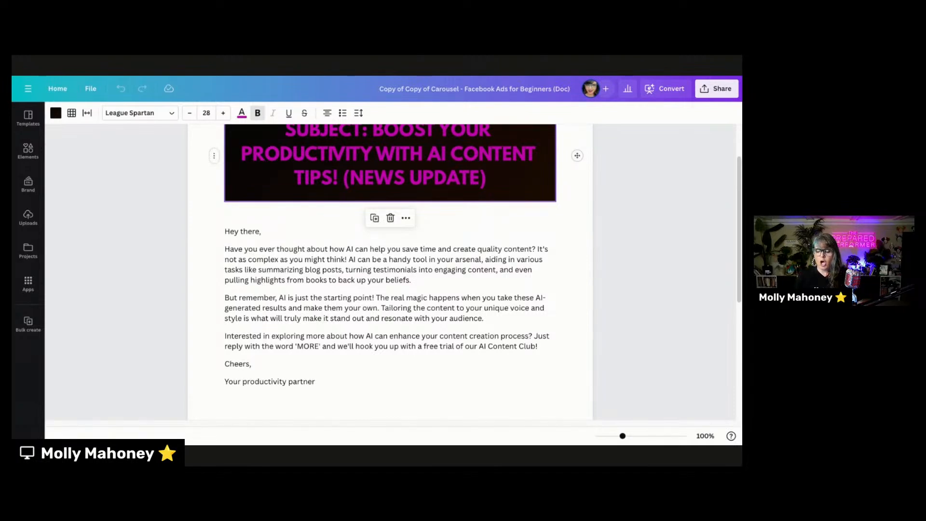
scroll(390, 270, down, 3)
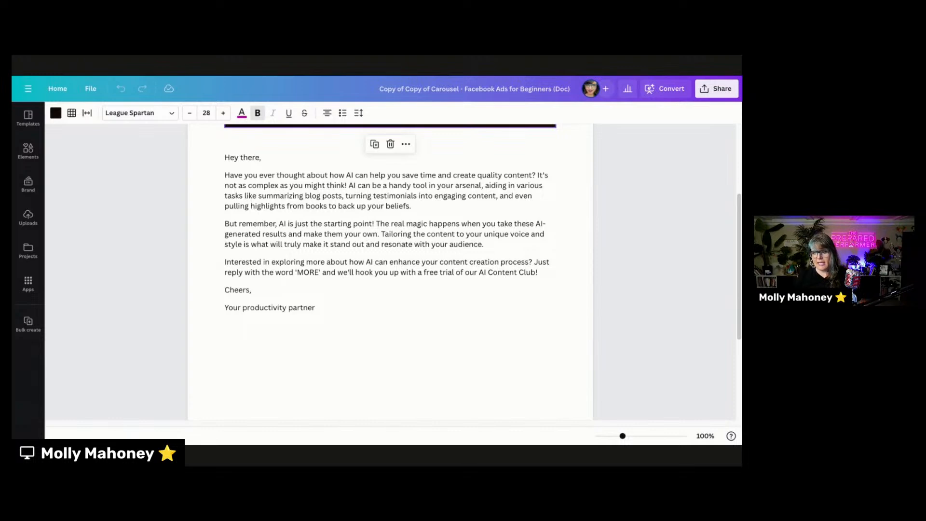
scroll(331, 231, up, 3)
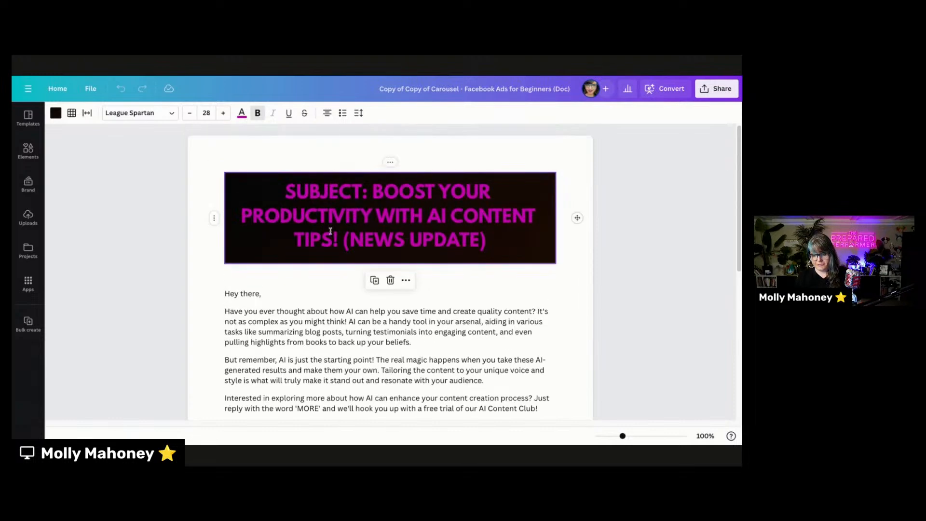
click(260, 299)
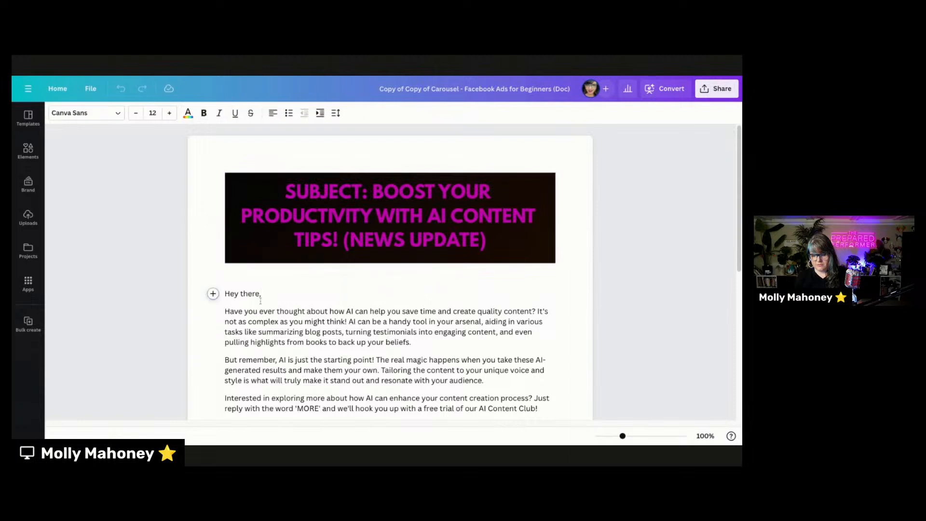
scroll(260, 299, down, 3)
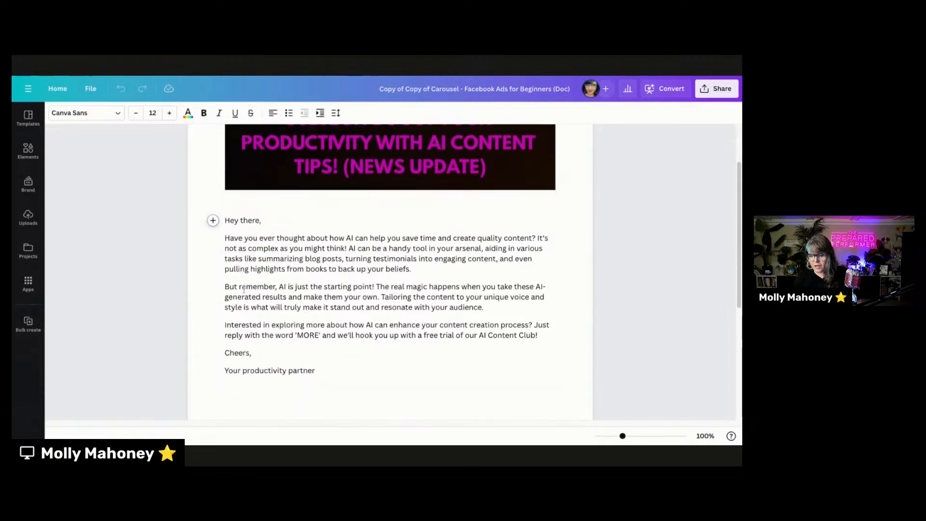
drag(226, 237, 440, 272)
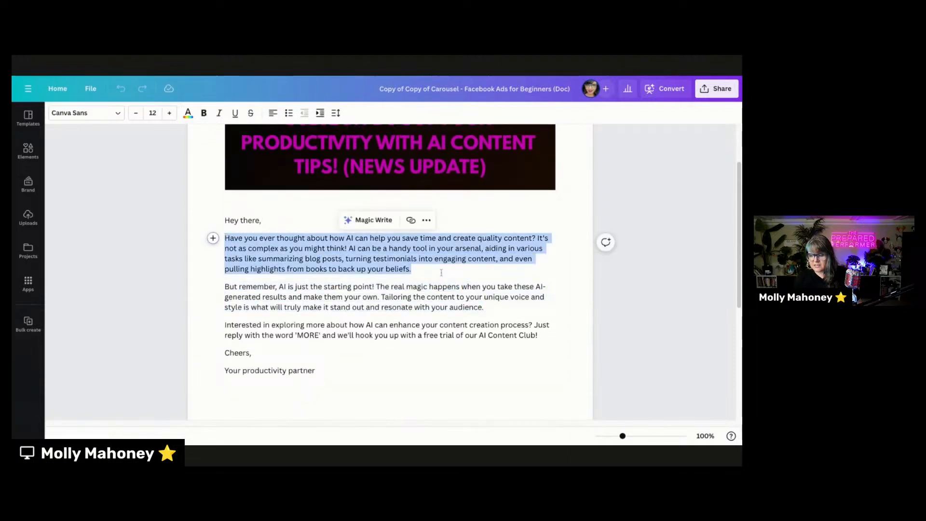
click(422, 325)
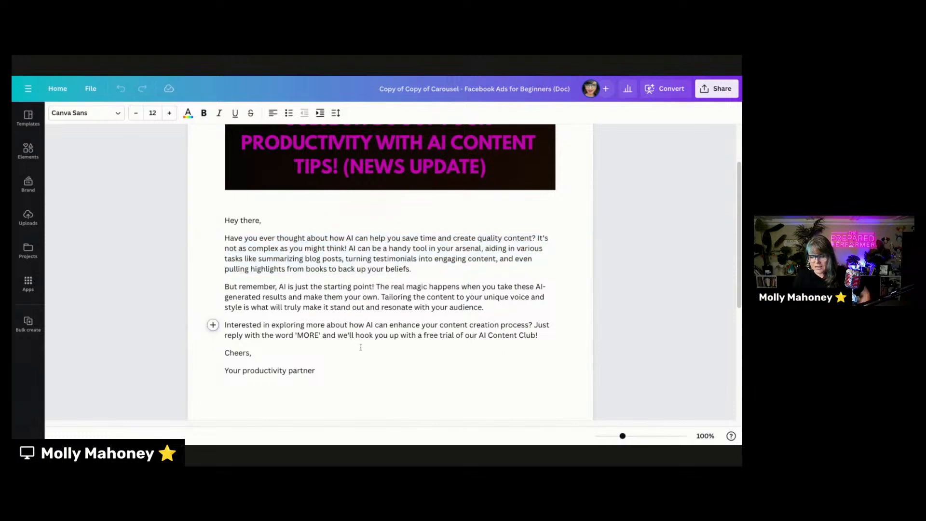
scroll(390, 340, down, 1)
scroll(391, 339, down, 3)
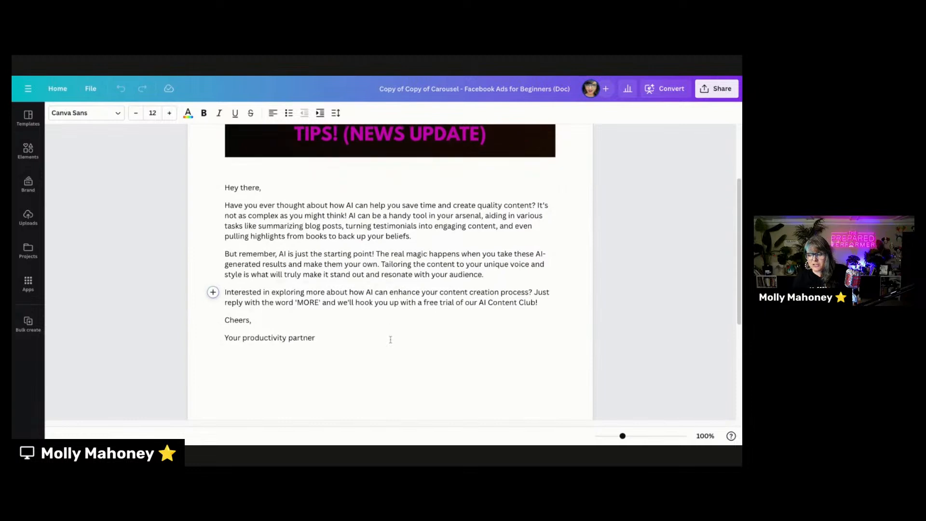
Rewrite the email's sign-off lines, "Cheers, Your productivity partner", with Magic Write's More fun option.
click(449, 253)
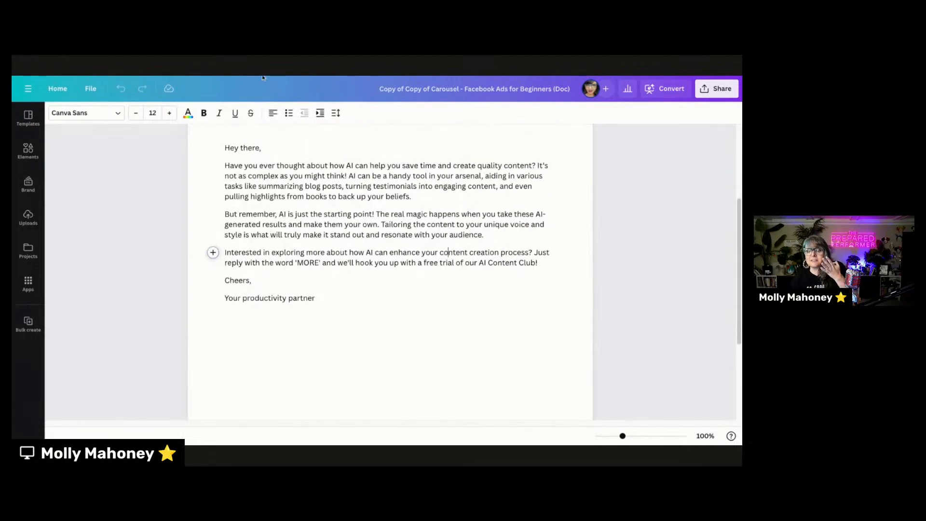
drag(327, 304, 224, 281)
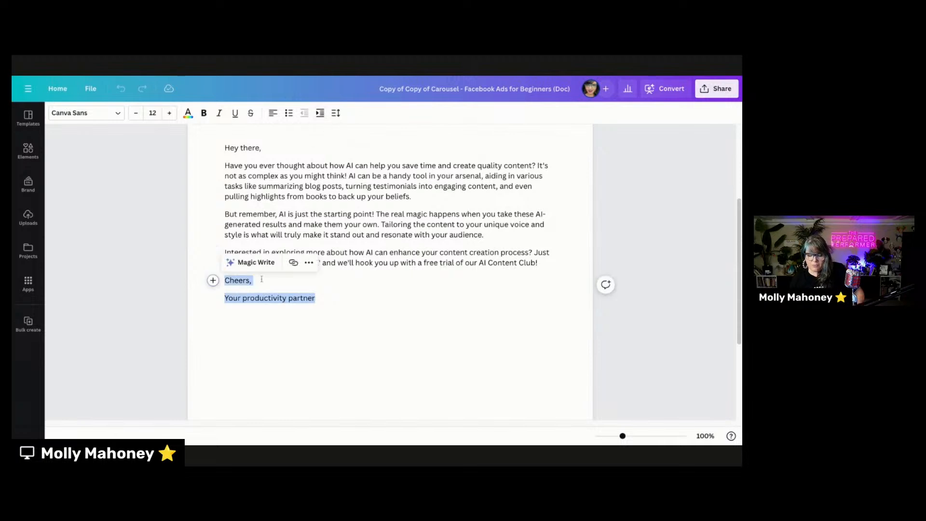
click(255, 263)
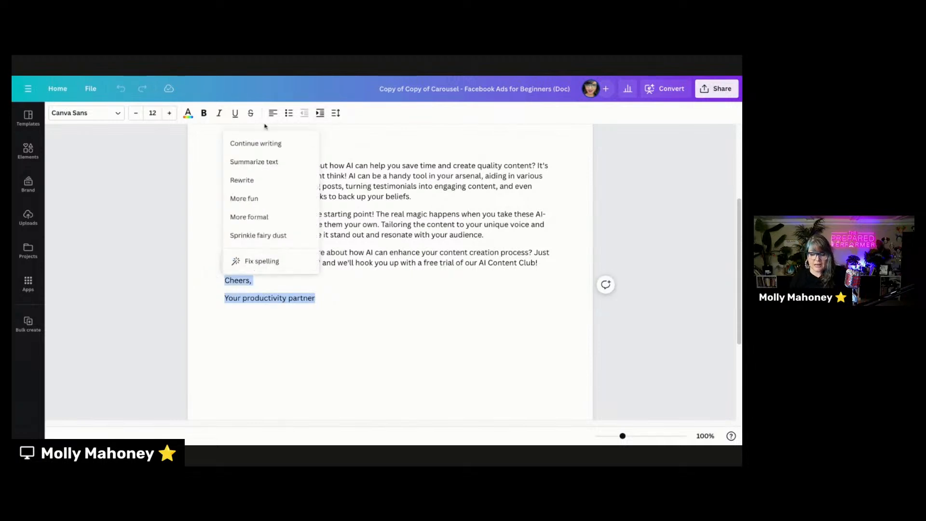
click(261, 199)
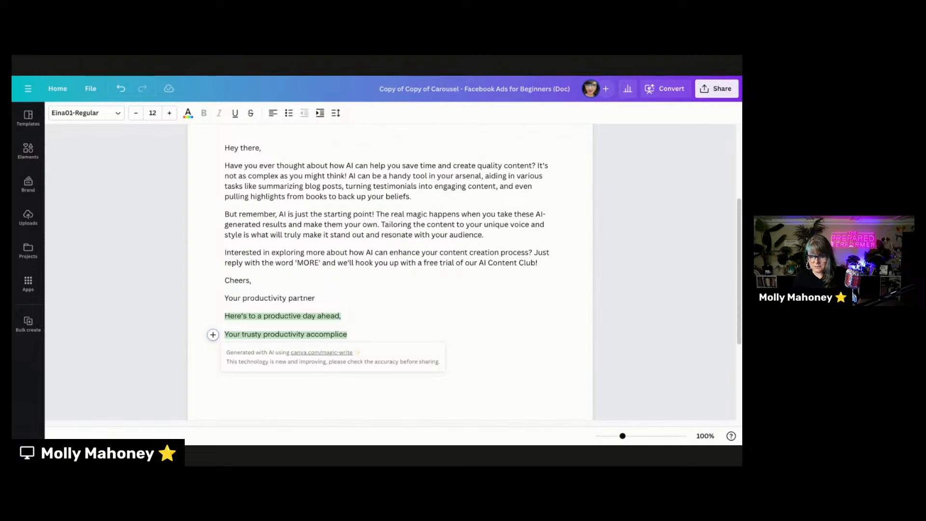
Switch back to the Copy of Copy of Carousel - Facebook Ads for Beginners design at its cover page.
key(ctrl+shift+Tab)
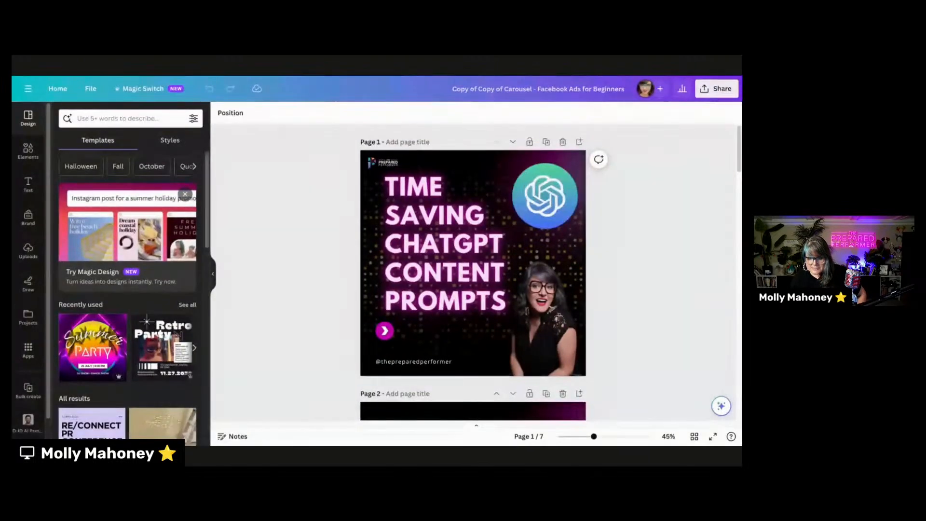
click(83, 120)
click(265, 170)
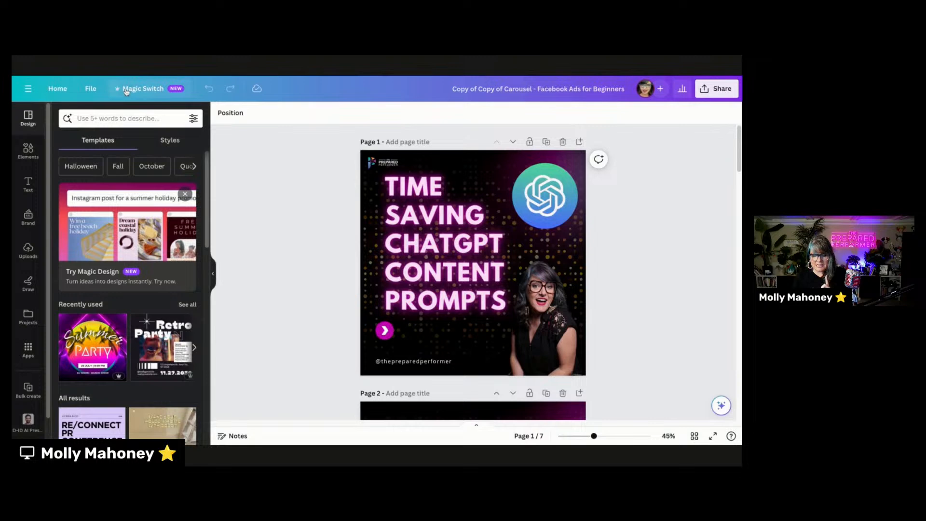
scroll(269, 232, down, 2)
scroll(270, 235, up, 2)
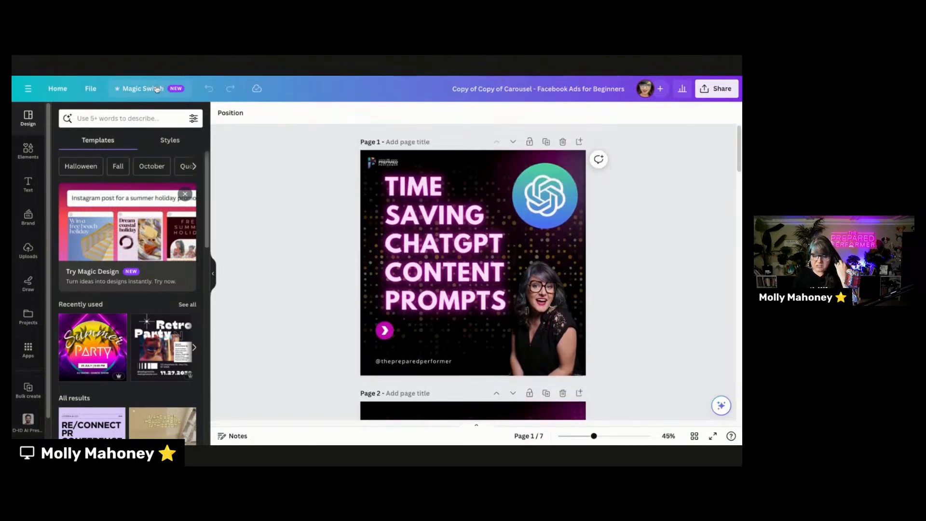
Try the Playful Magic Animate style on the carousel and apply the Handmade style in its place.
click(393, 217)
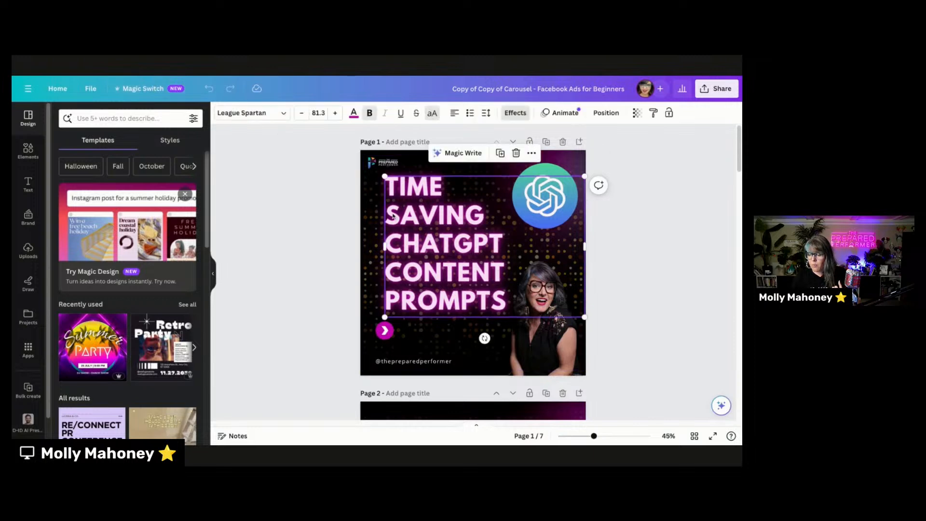
click(561, 115)
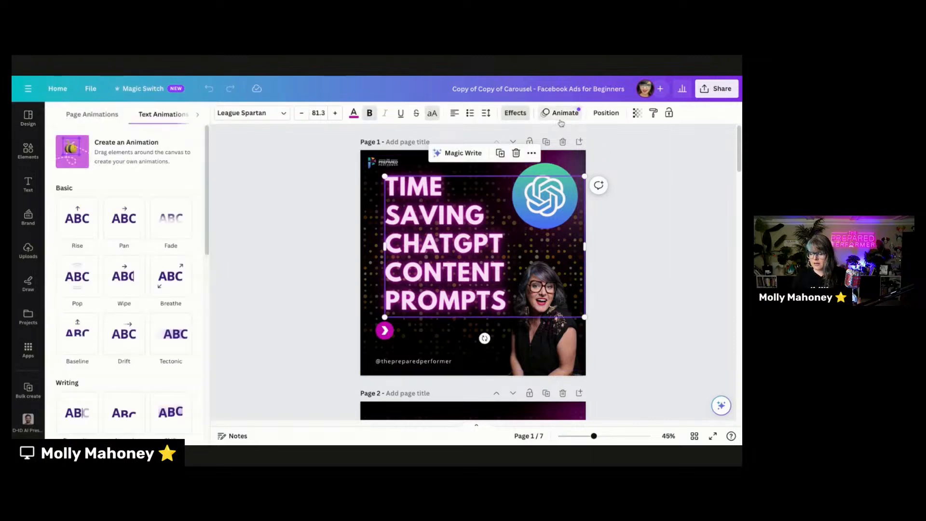
click(366, 185)
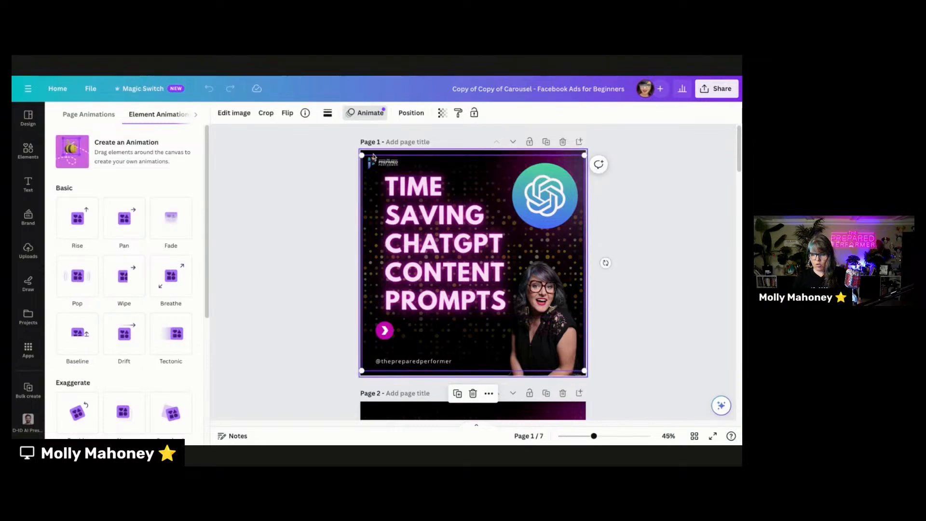
click(328, 172)
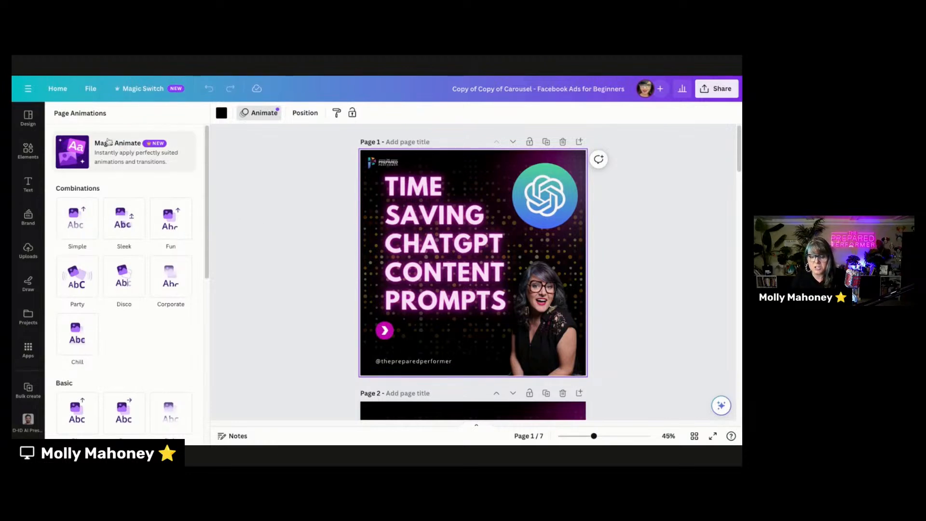
click(109, 141)
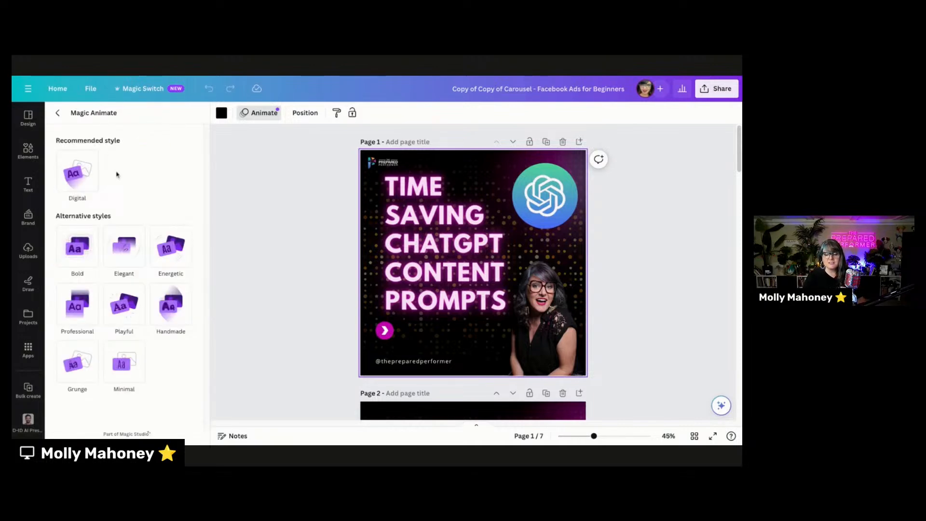
click(126, 308)
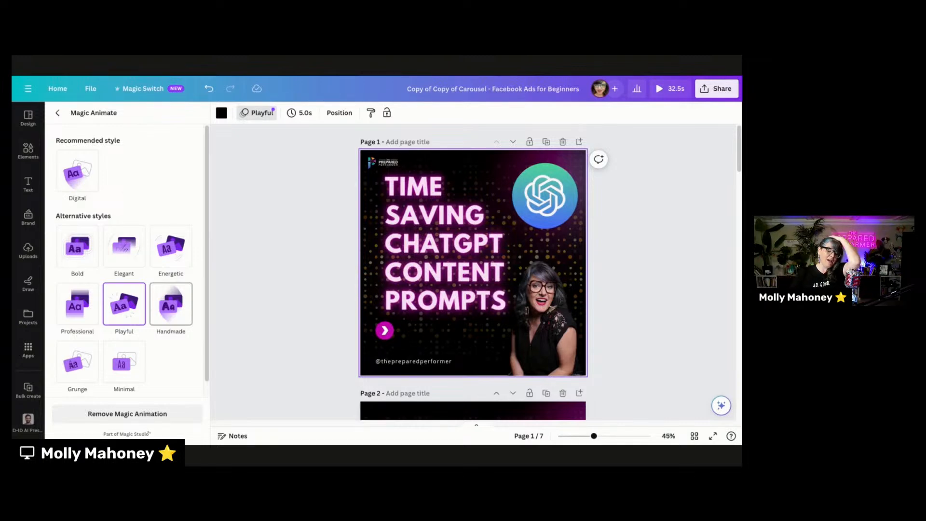
click(170, 304)
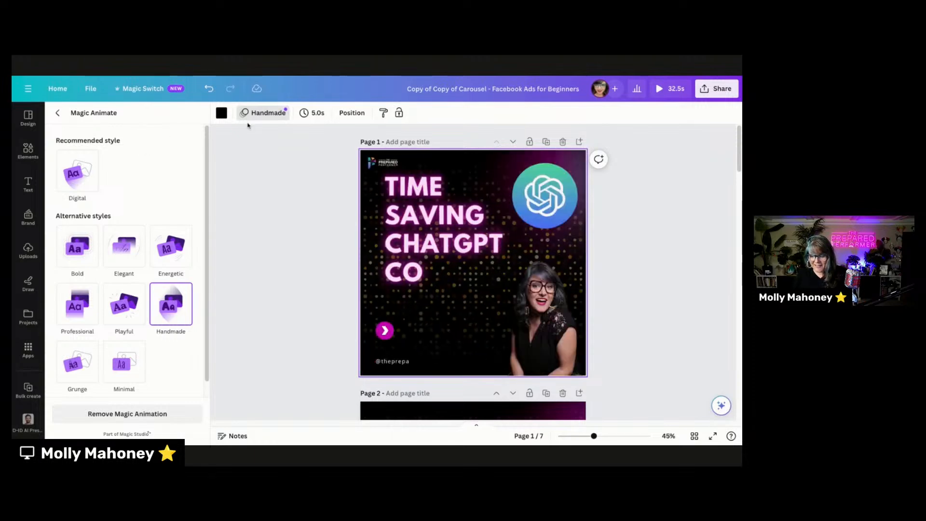
Look through the animated pages and inspect the page 3 heading's text animation, returning to the cover page.
scroll(411, 271, down, 3)
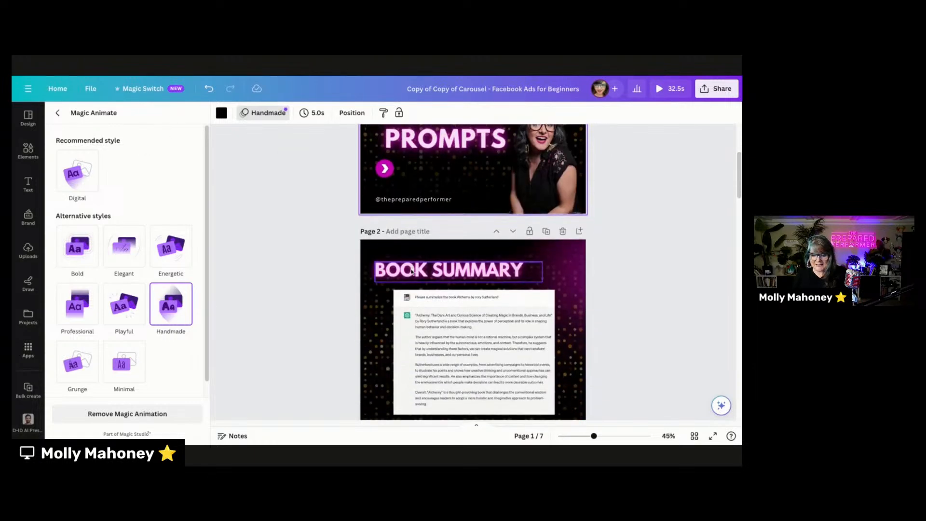
scroll(244, 269, up, 3)
scroll(256, 262, down, 10)
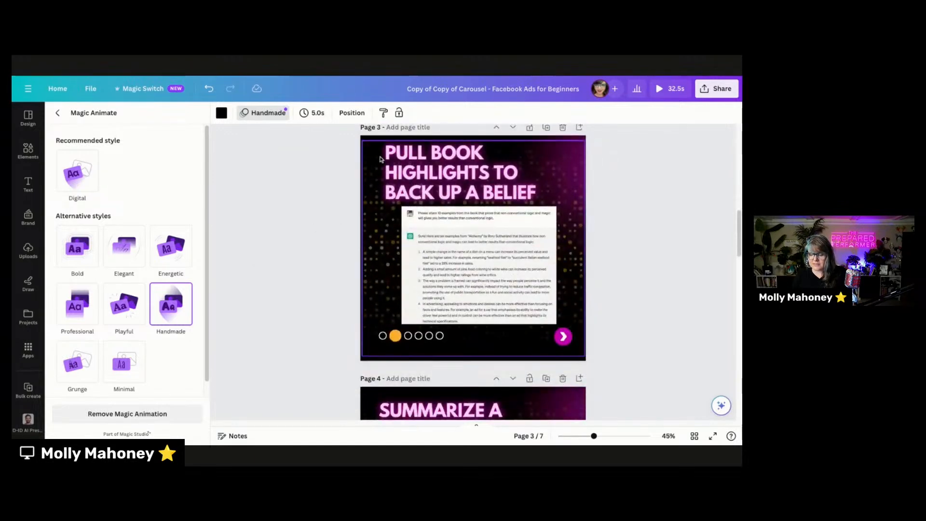
click(369, 141)
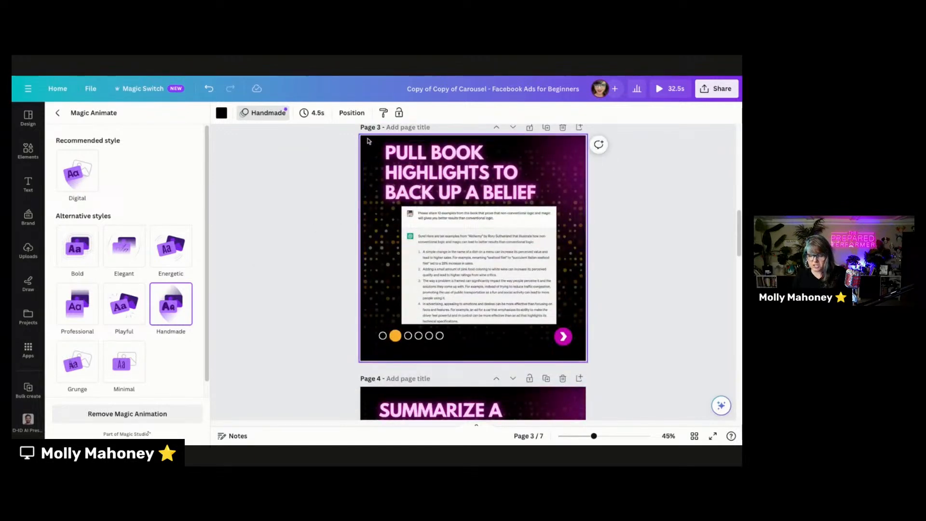
click(59, 114)
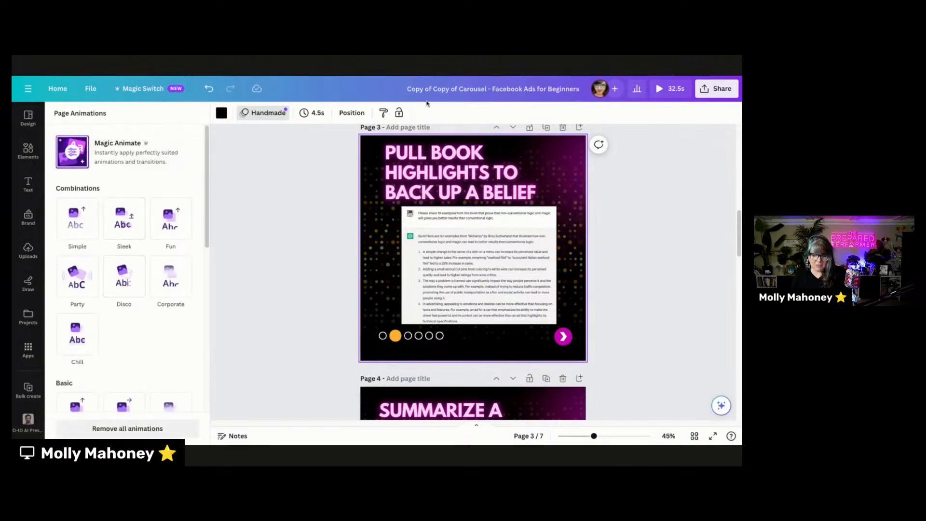
click(430, 183)
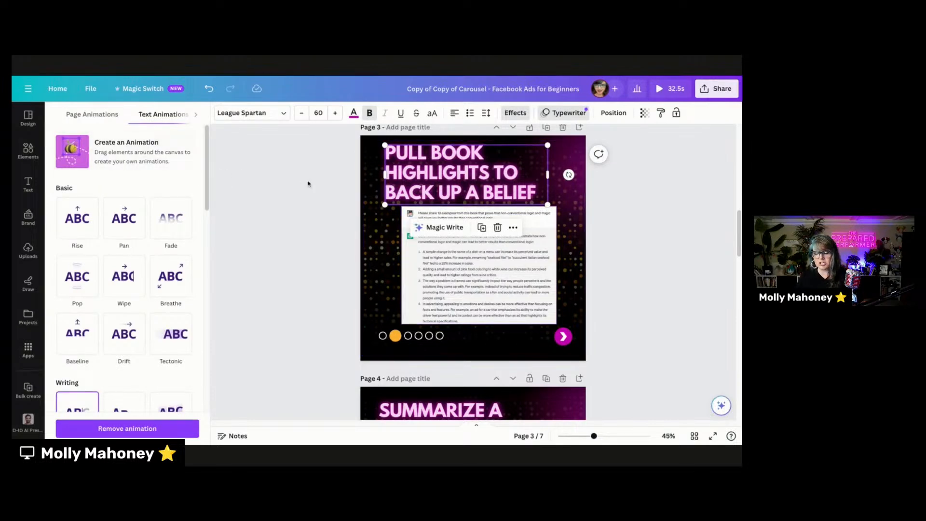
scroll(304, 183, up, 10)
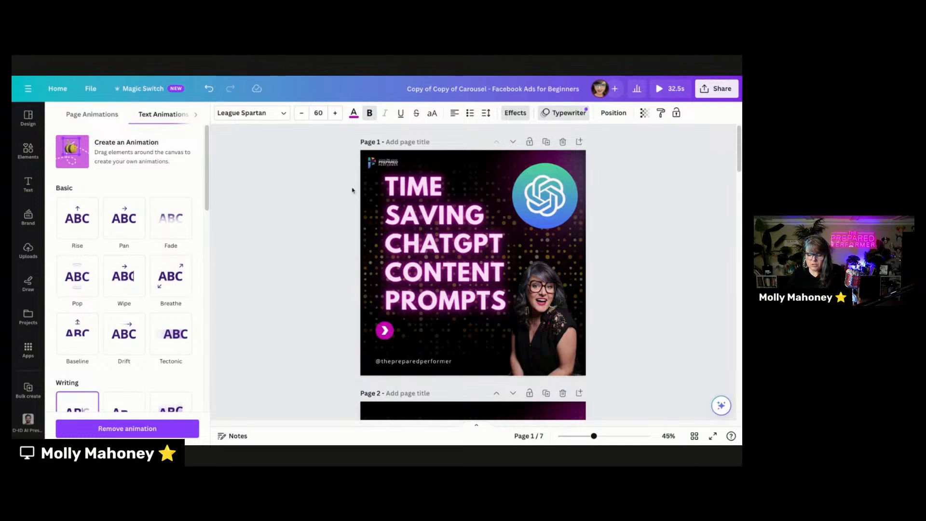
Inspect the photo animation options of the Testimonial Magic screenshot on page 5.
scroll(336, 184, down, 15)
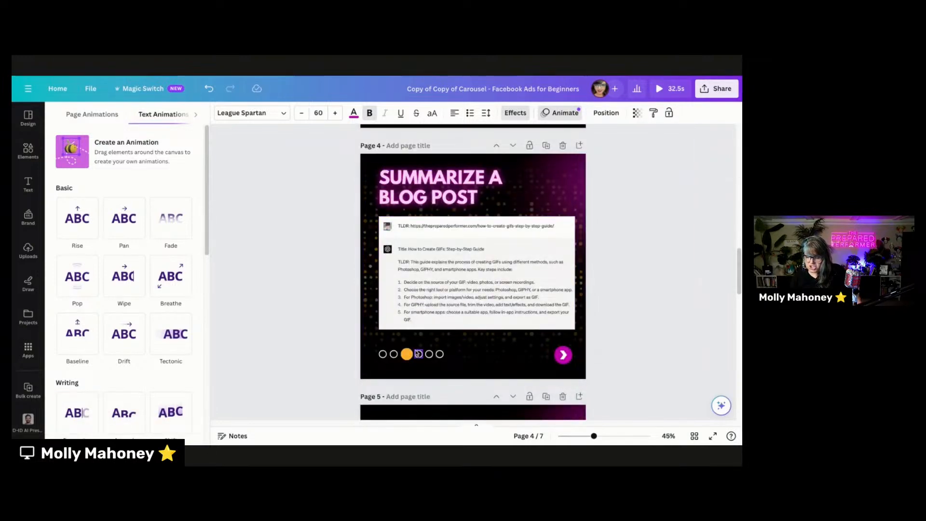
scroll(418, 354, down, 6)
click(464, 248)
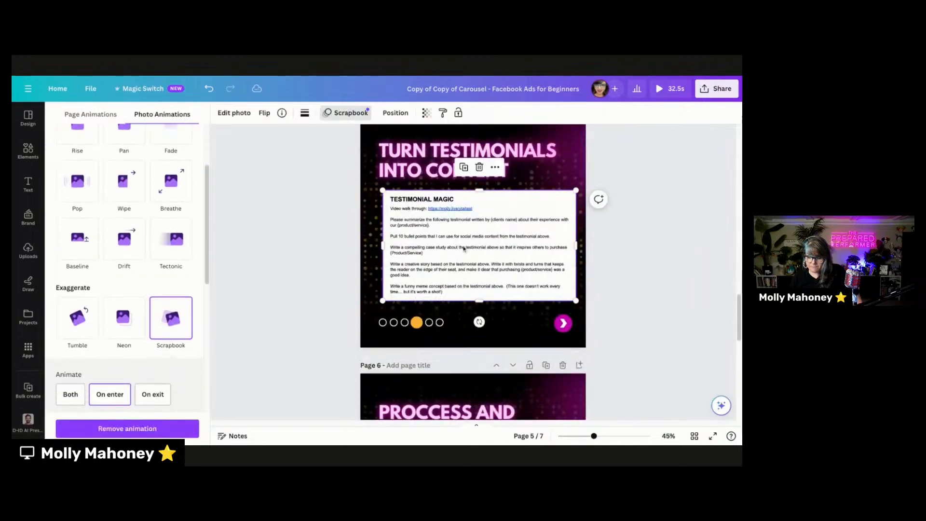
scroll(94, 239, up, 2)
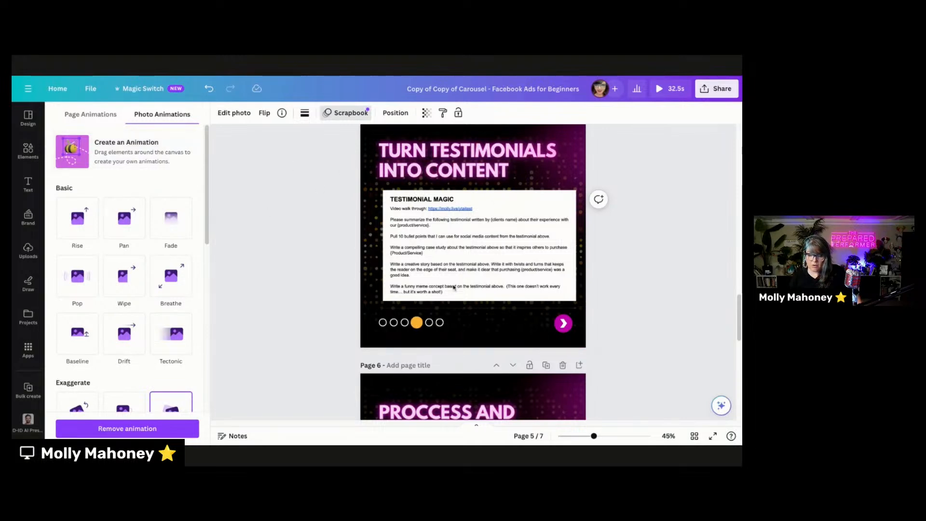
click(332, 112)
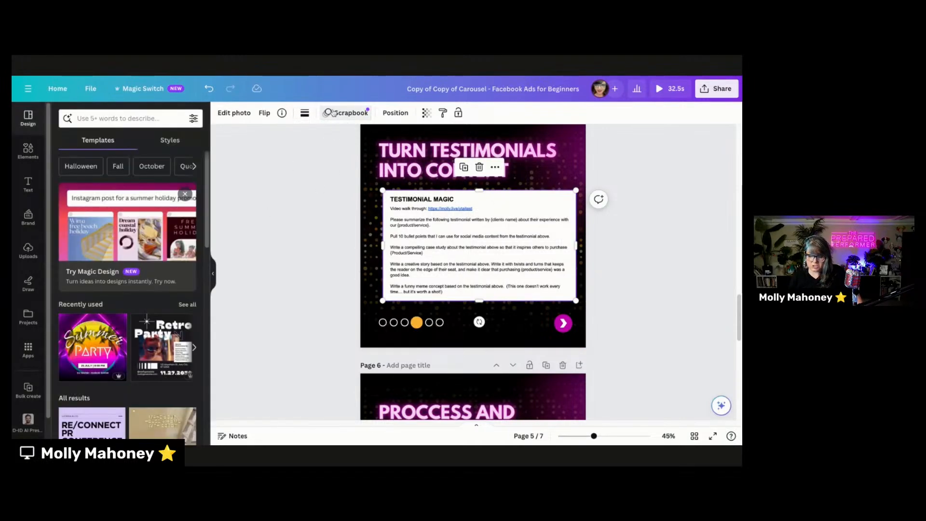
click(332, 112)
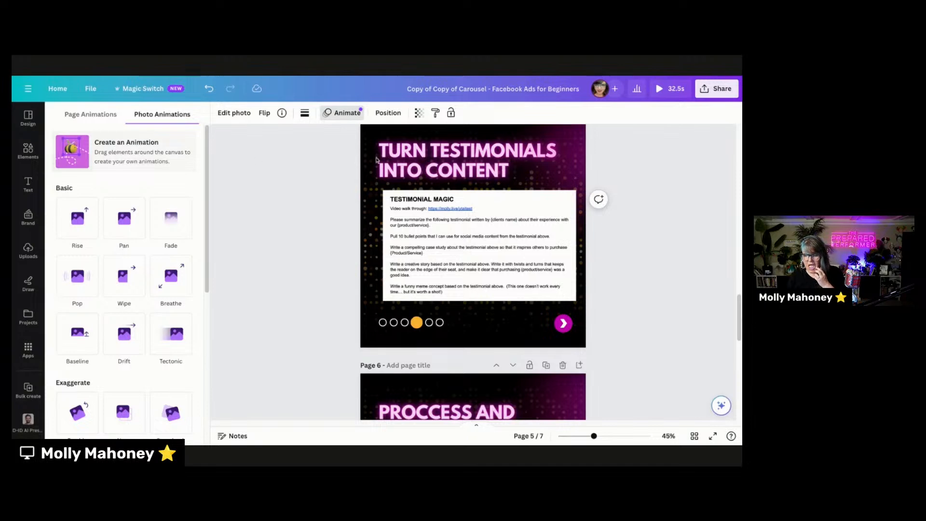
Try a freehand looping motion path, made with Create an Animation, on page 5's "Turn Testimonials into Content" heading.
click(431, 164)
scroll(72, 188, up, 5)
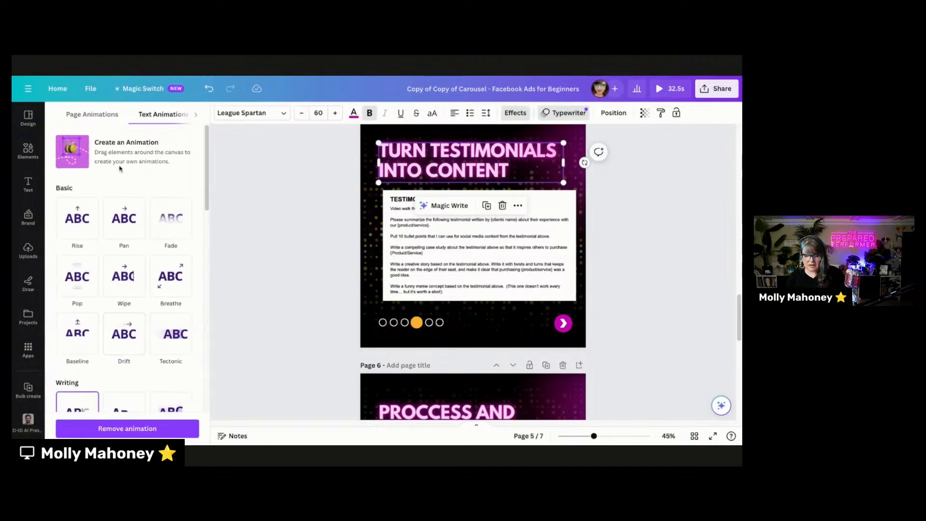
click(128, 161)
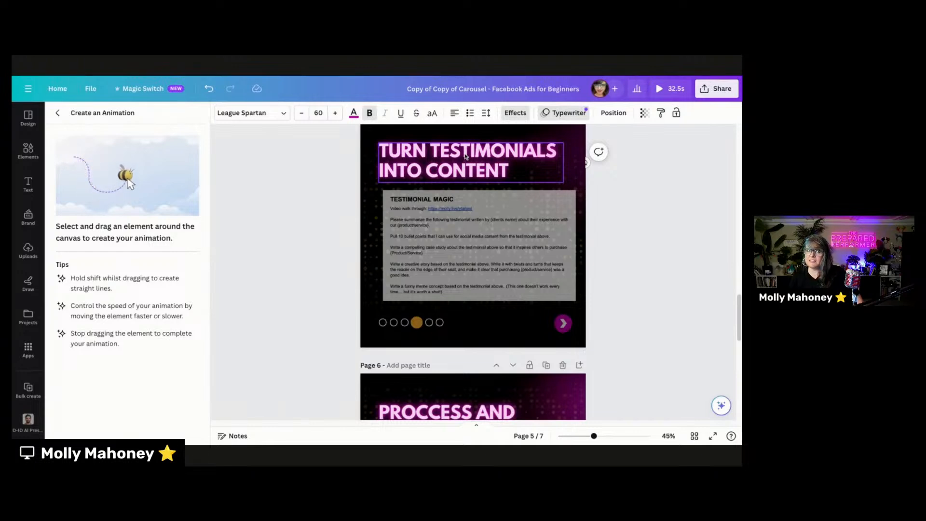
mouse_move(467, 158)
mouse_down()
mouse_move(439, 270)
mouse_move(524, 202)
mouse_move(499, 239)
mouse_move(487, 150)
mouse_move(480, 162)
mouse_up()
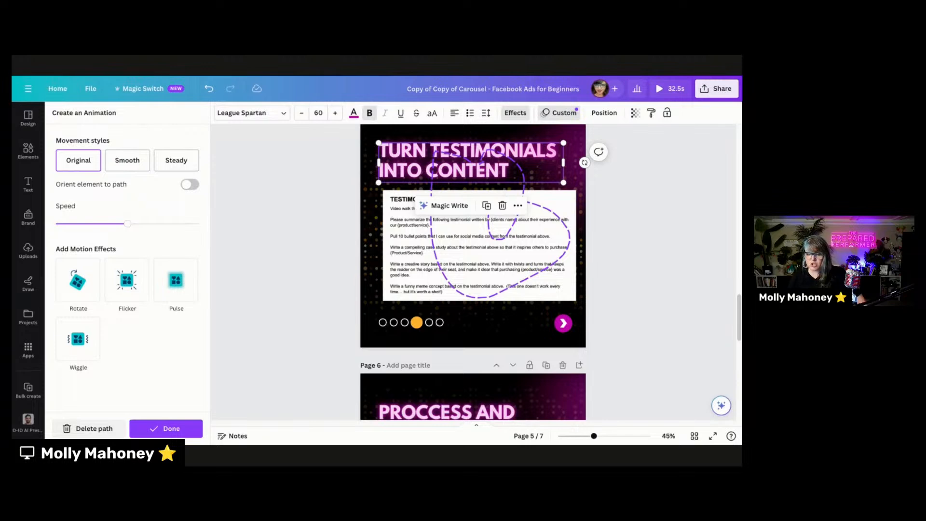
Delete the custom motion path from the page 5 heading.
scroll(376, 200, up, 20)
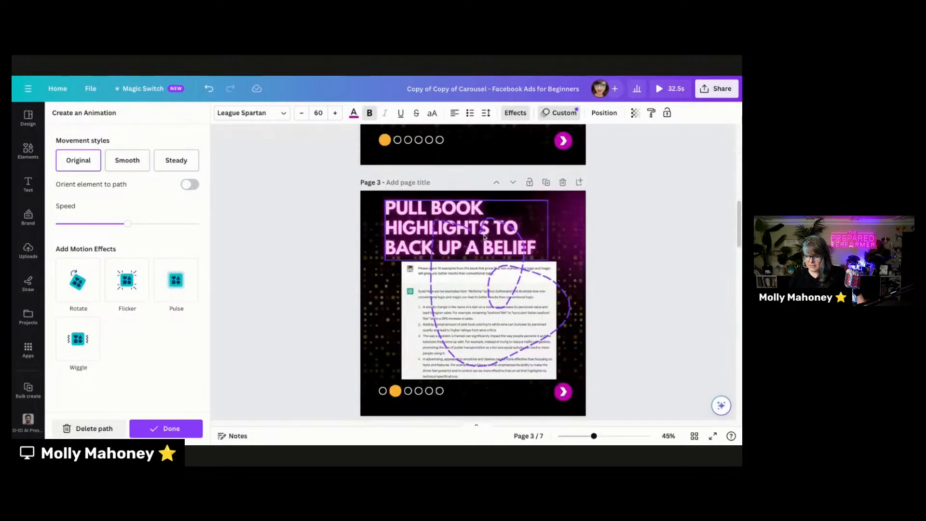
scroll(473, 270, down, 1)
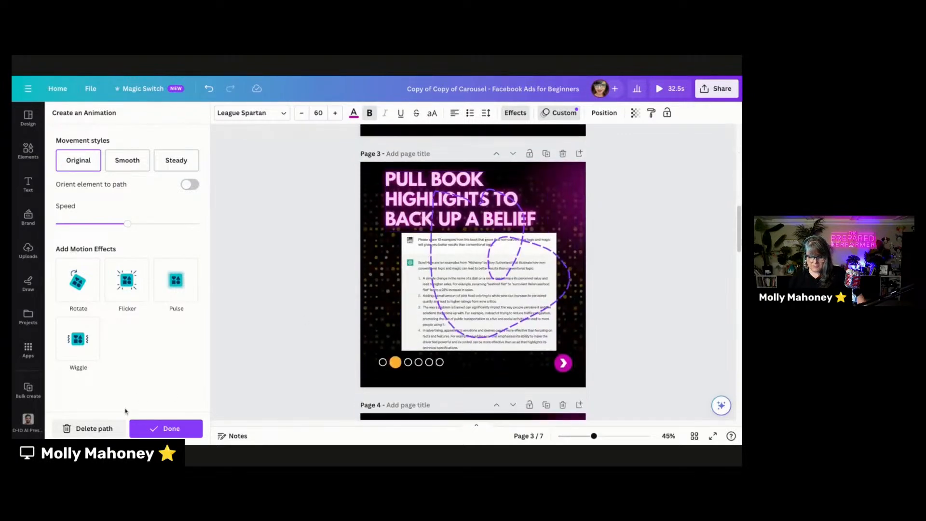
click(99, 428)
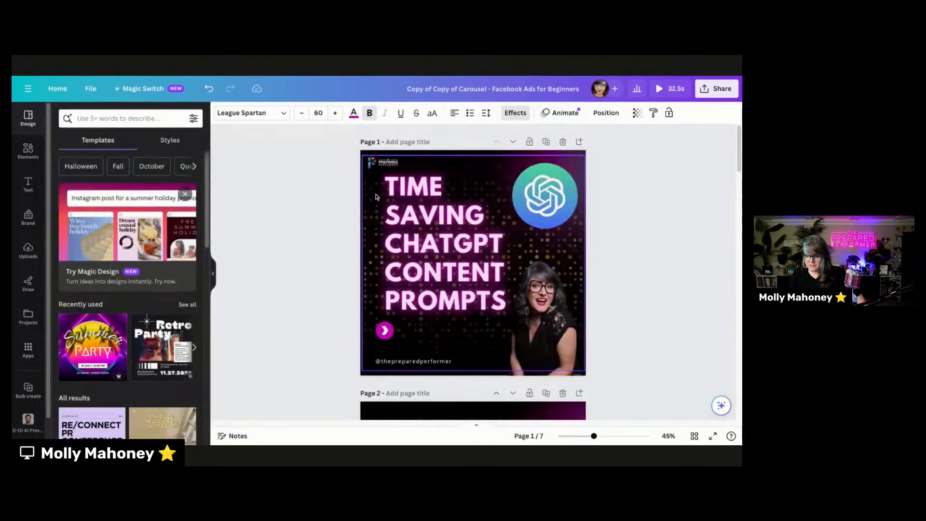
Check the animations set on the cover title and the Book Summary heading on page 2.
click(439, 196)
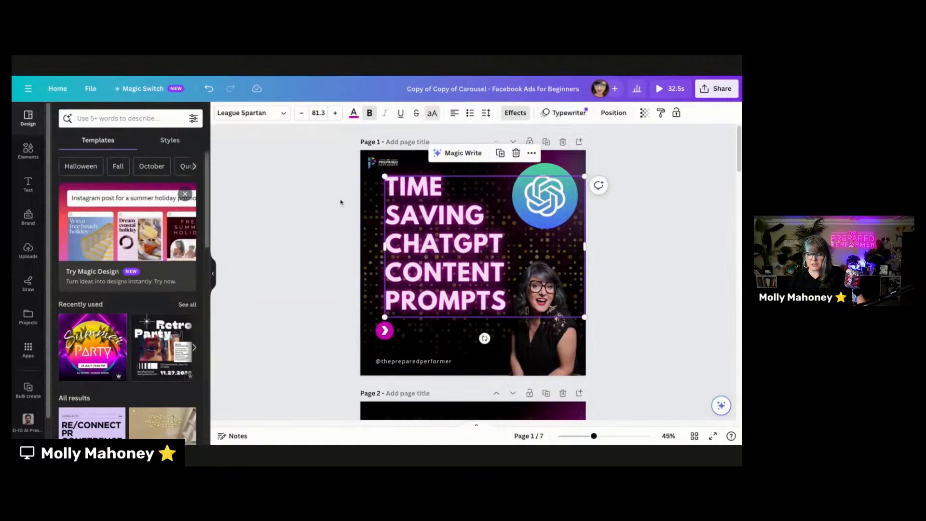
scroll(339, 203, down, 3)
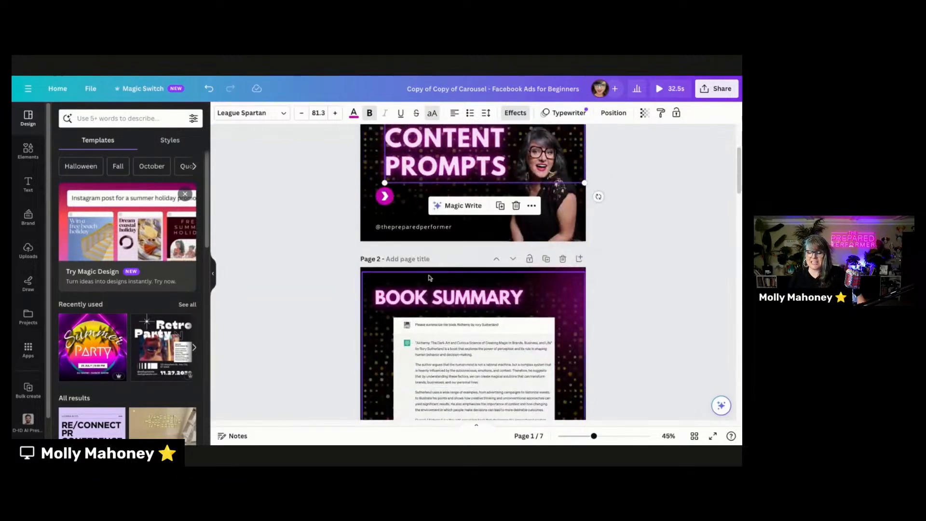
click(426, 302)
click(427, 302)
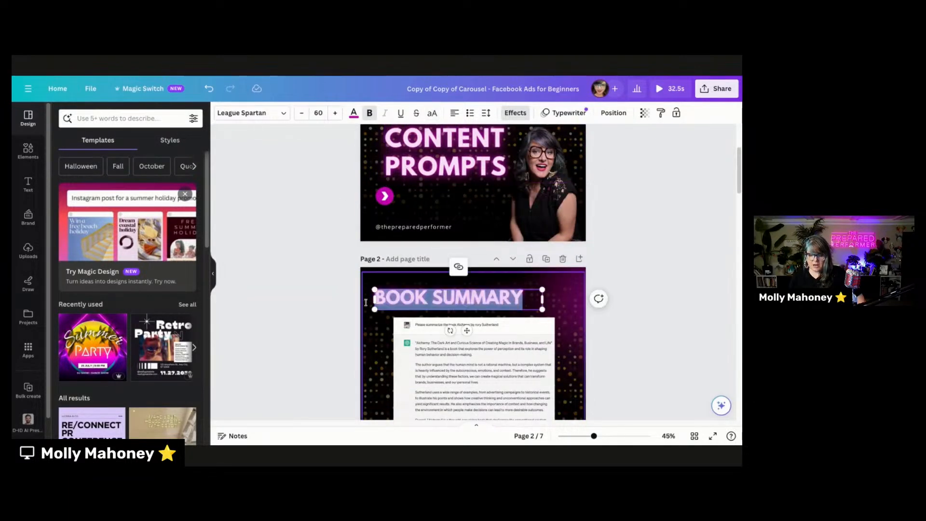
scroll(268, 200, up, 3)
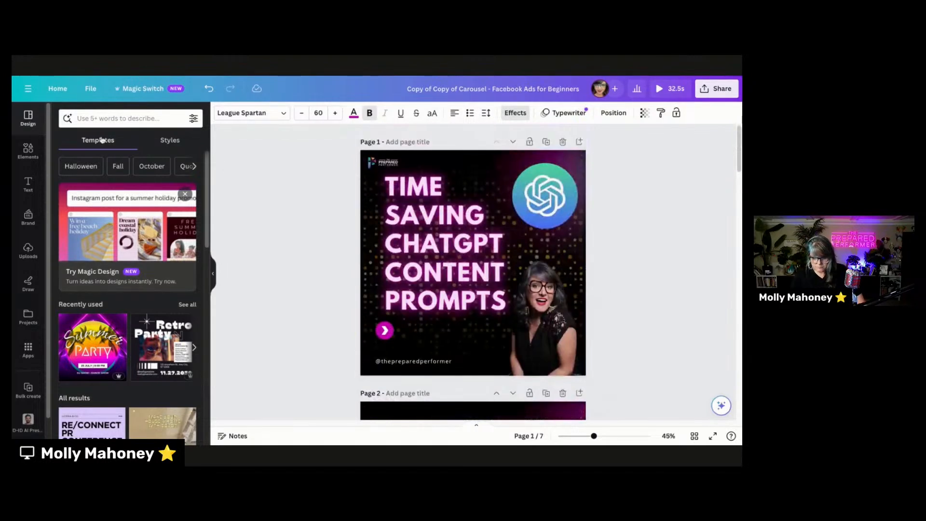
Check the text tools, heading options and Effects styles available for the Book Summary heading on page 2.
click(28, 185)
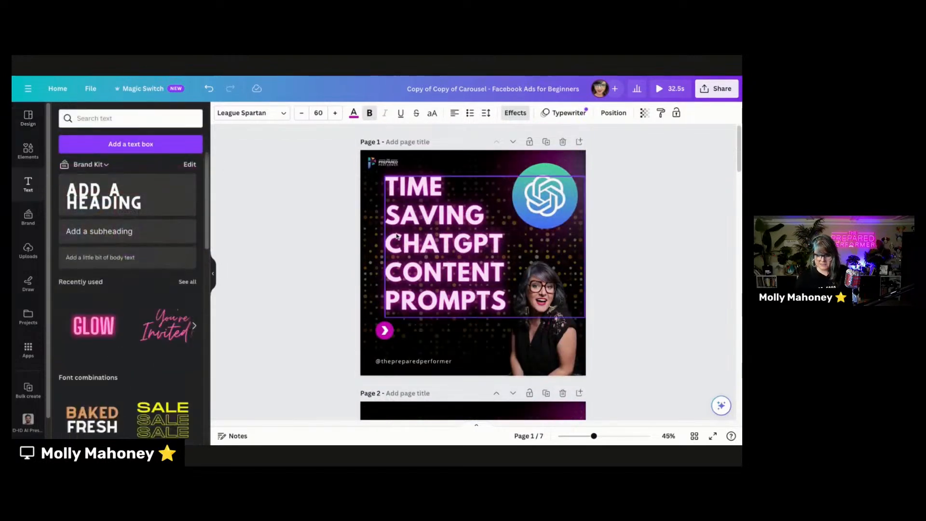
scroll(397, 236, down, 5)
double_click(439, 151)
triple_click(439, 151)
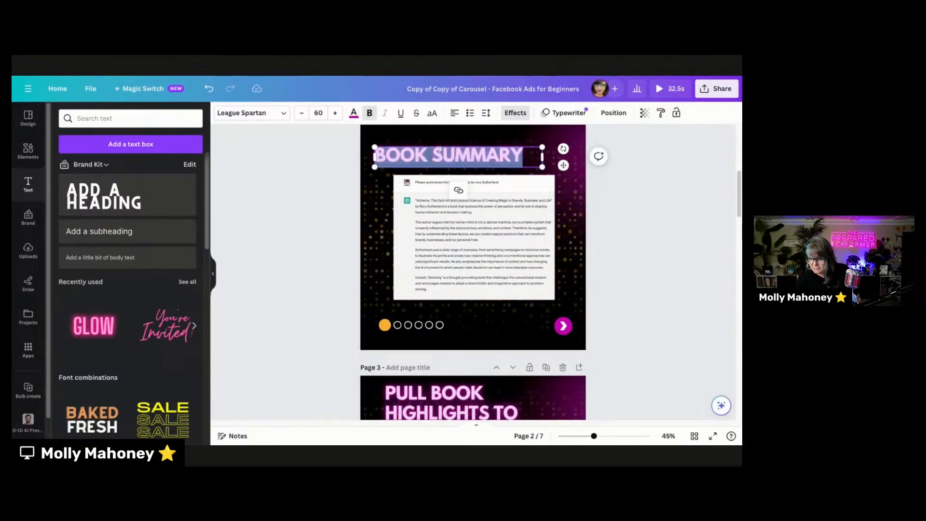
click(368, 183)
click(392, 158)
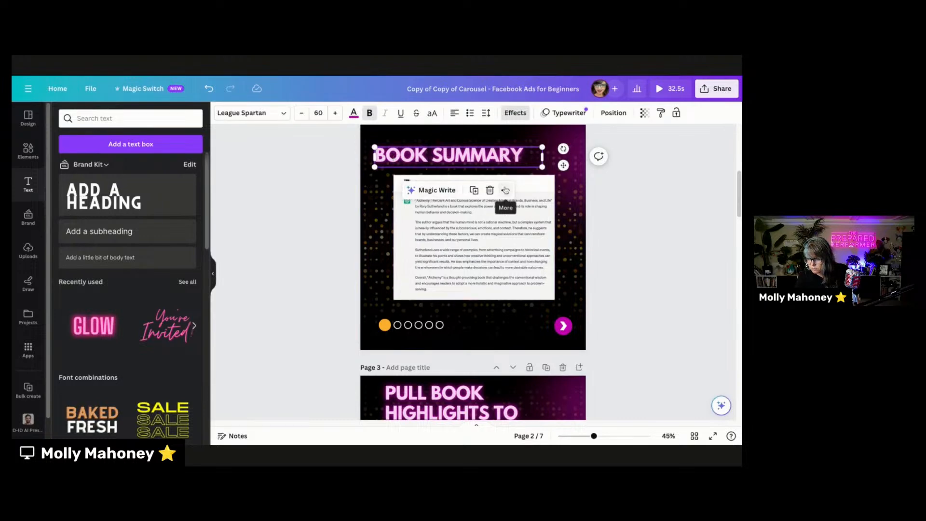
click(516, 112)
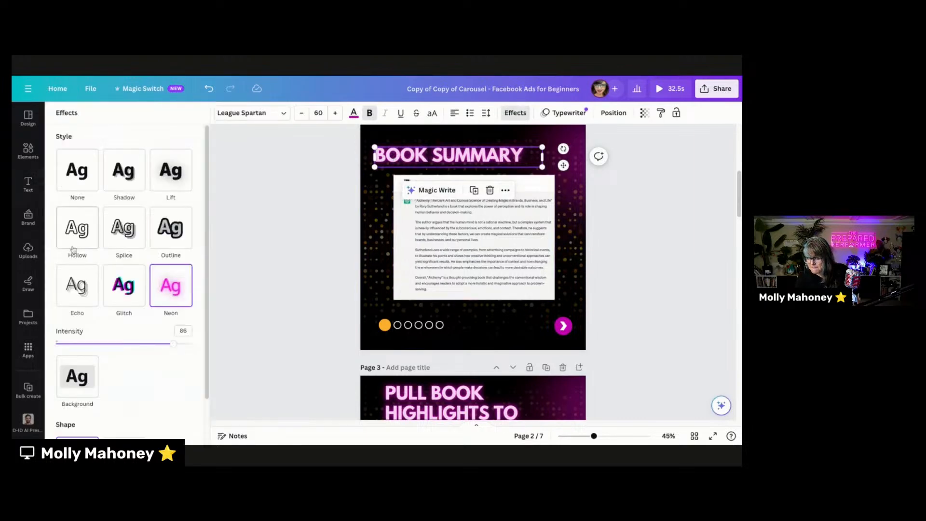
scroll(75, 246, down, 2)
scroll(96, 251, up, 2)
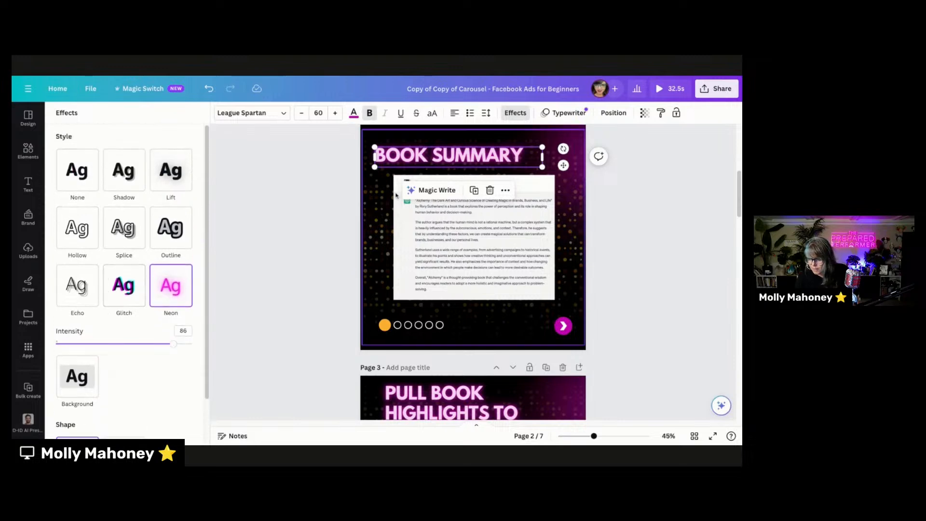
click(298, 182)
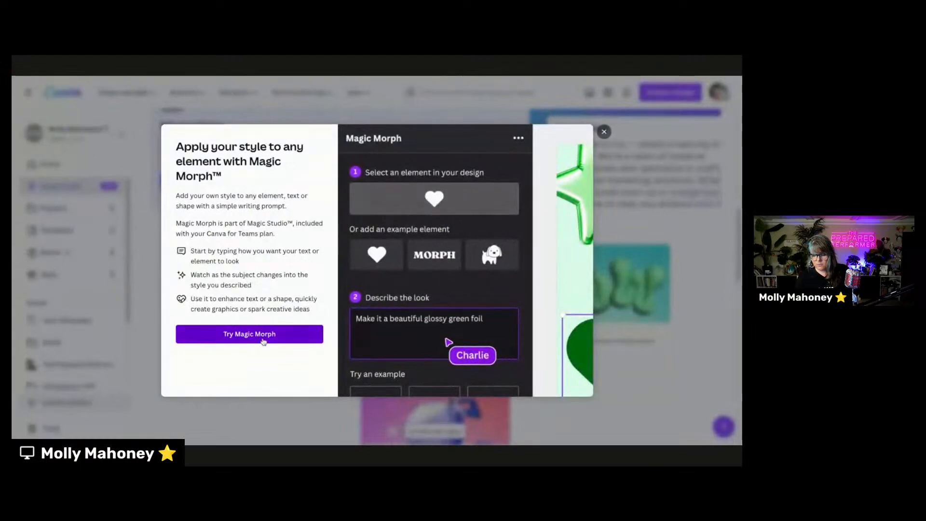
Start the Try Magic Morph sample design and generate "Palm tree" looks for its white star.
click(263, 341)
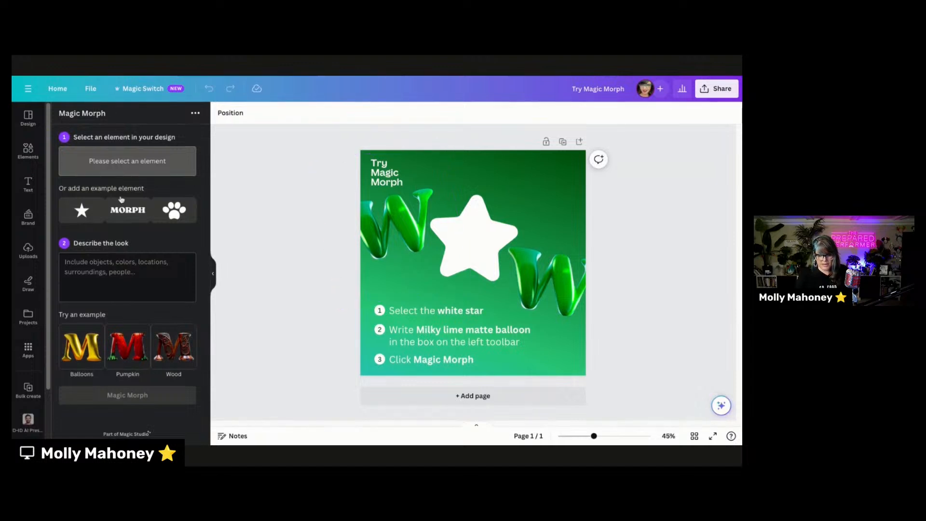
click(466, 239)
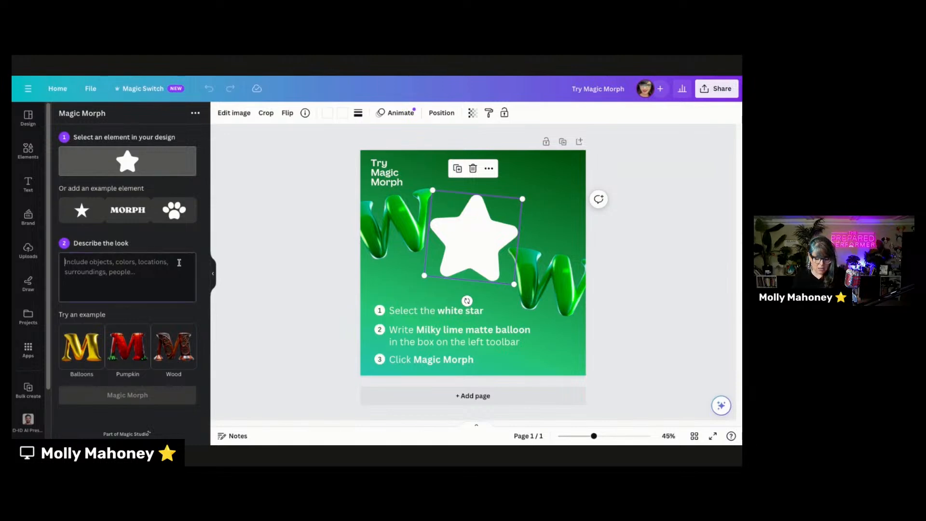
text(Palm tree)
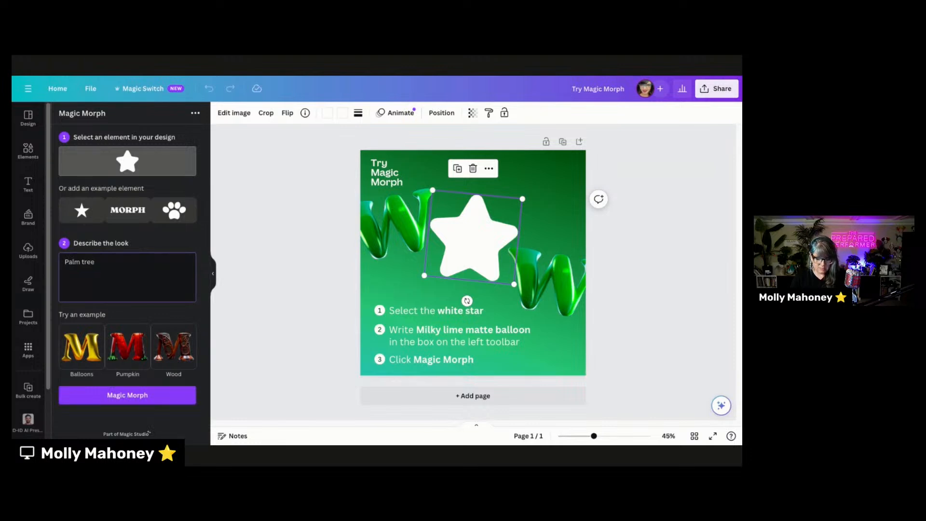
click(152, 395)
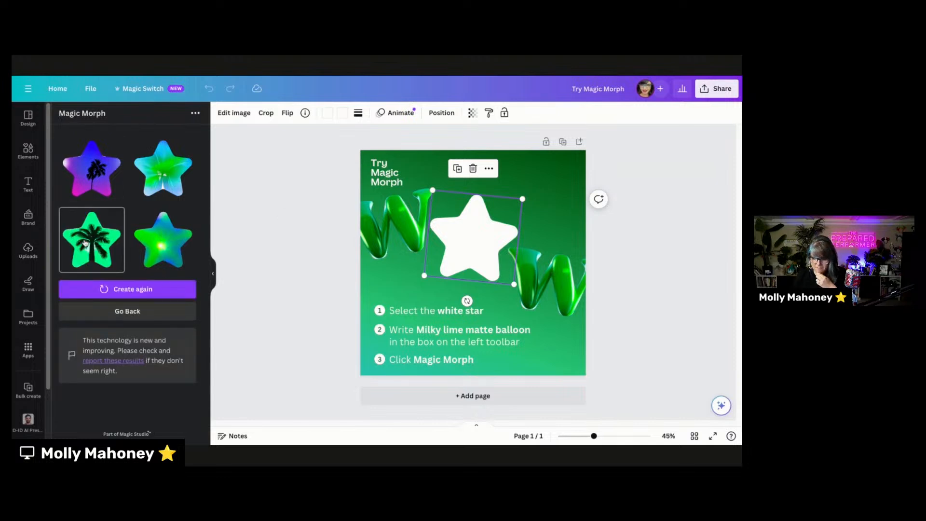
Try the green star with the black palm tree over the white star and remove it again.
click(85, 244)
drag(487, 274, 487, 248)
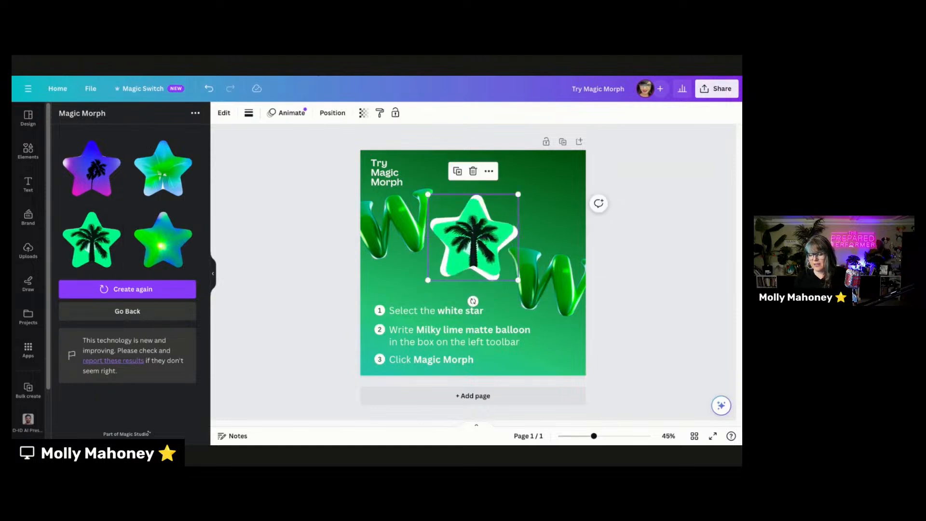
key(Delete)
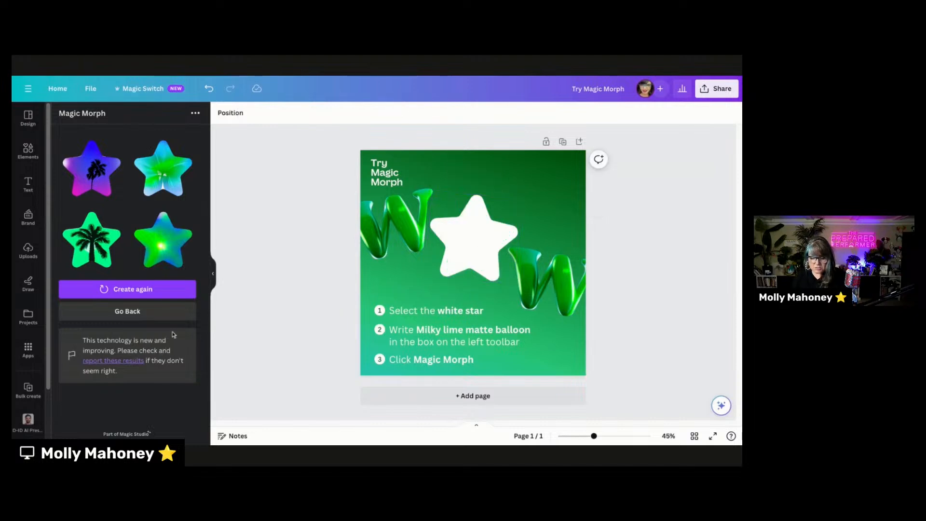
Generate new Magic Morph looks for the white star with the description "silver mylar baloon".
click(473, 260)
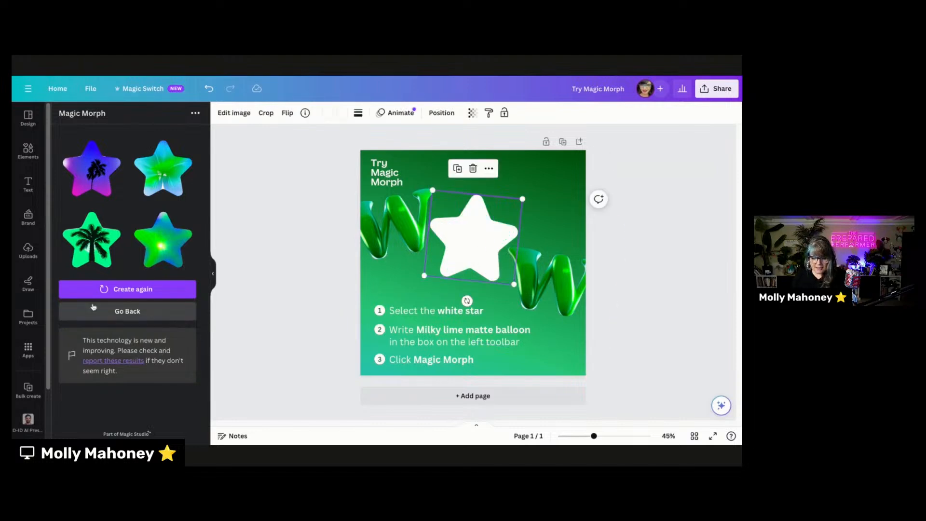
click(122, 310)
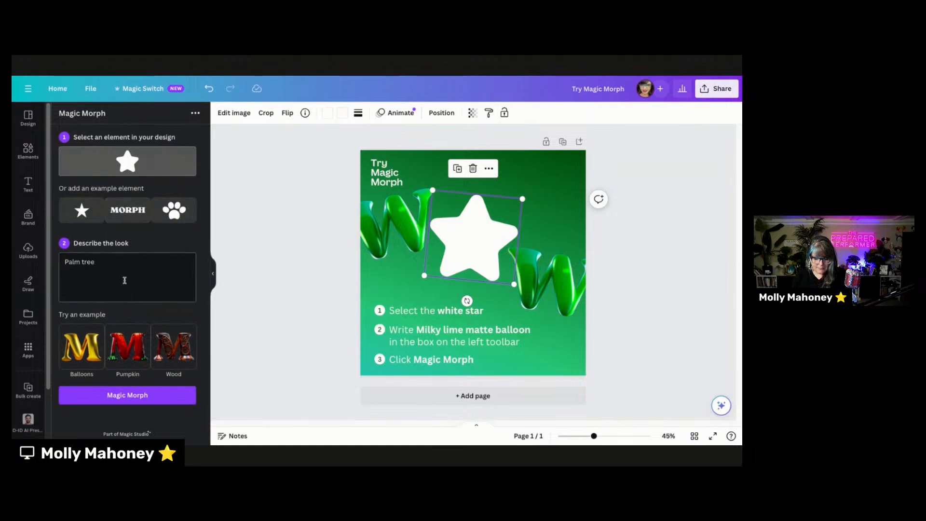
triple_click(126, 259)
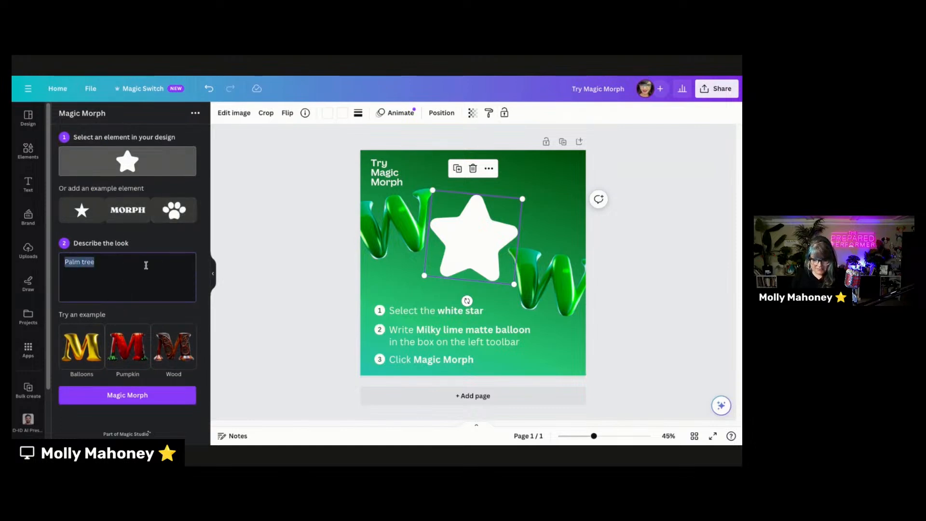
text(mylar)
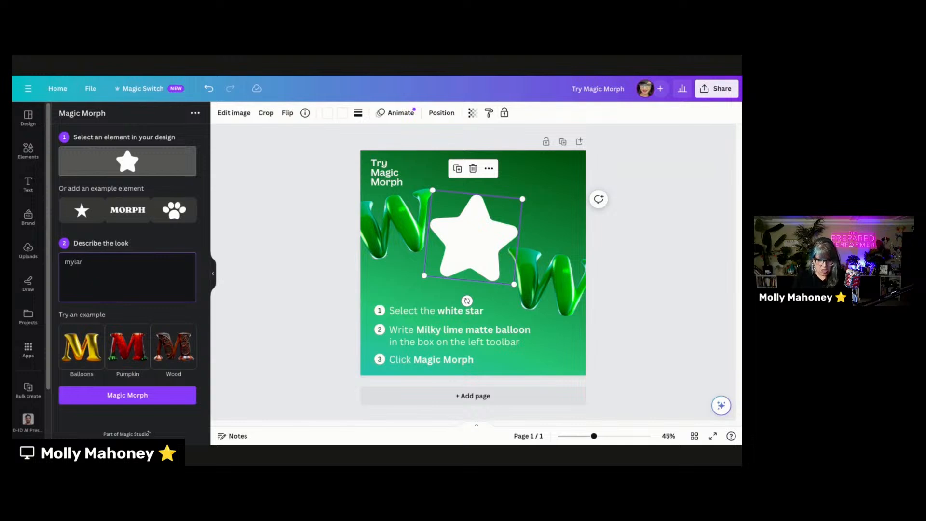
text(silver )
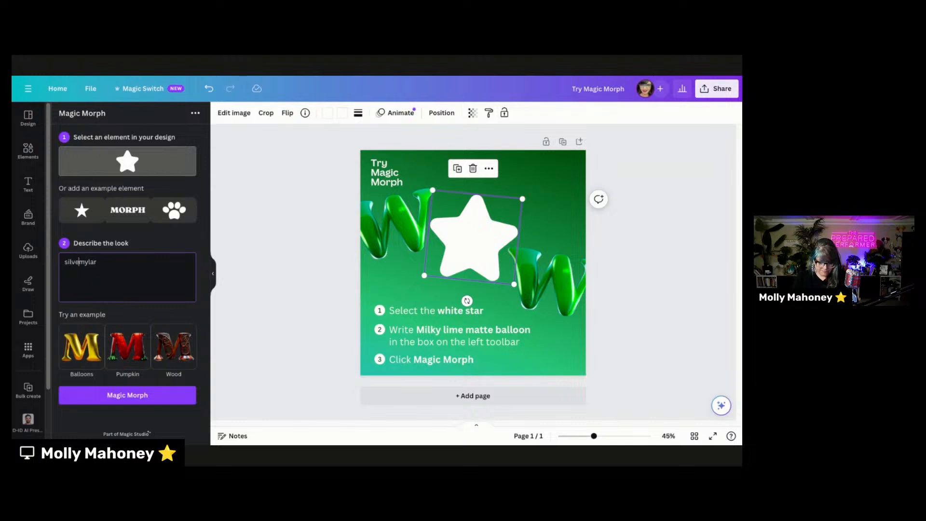
text( baloon)
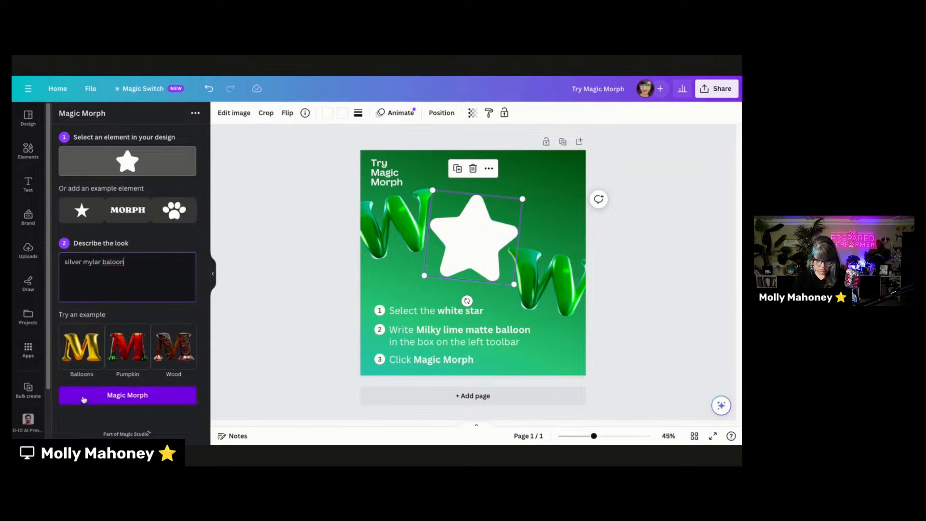
click(167, 396)
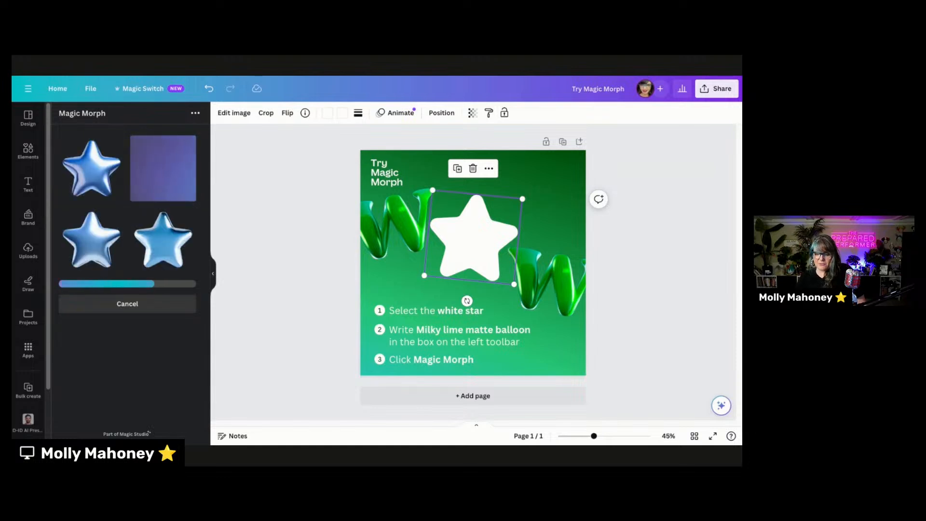
Replace the white star with the first balloon star result, placed between the two green Ws and tilted slightly clockwise.
click(93, 188)
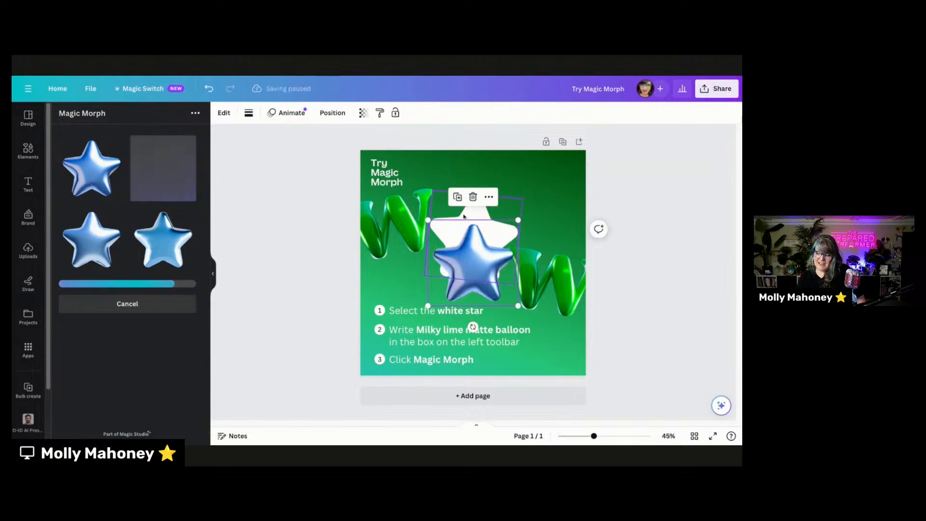
key(Delete)
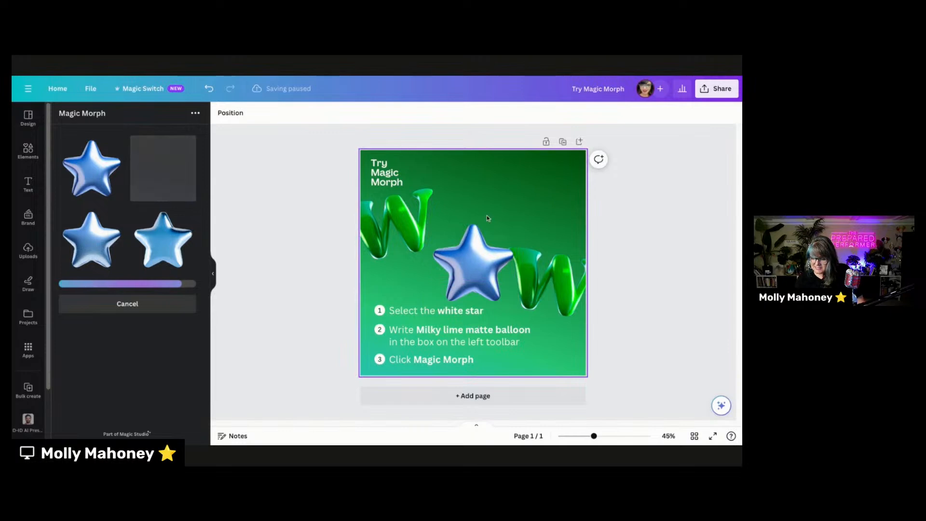
drag(491, 285, 489, 260)
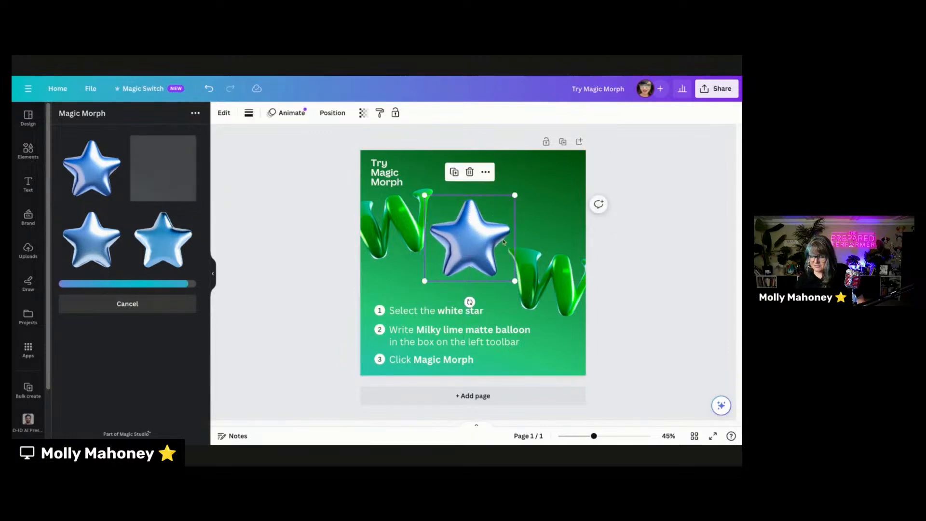
drag(468, 302, 452, 311)
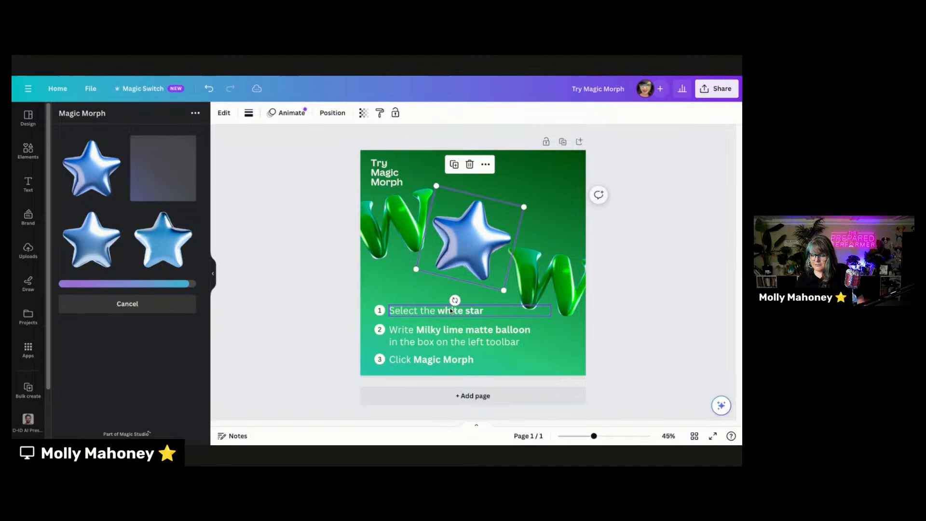
click(630, 188)
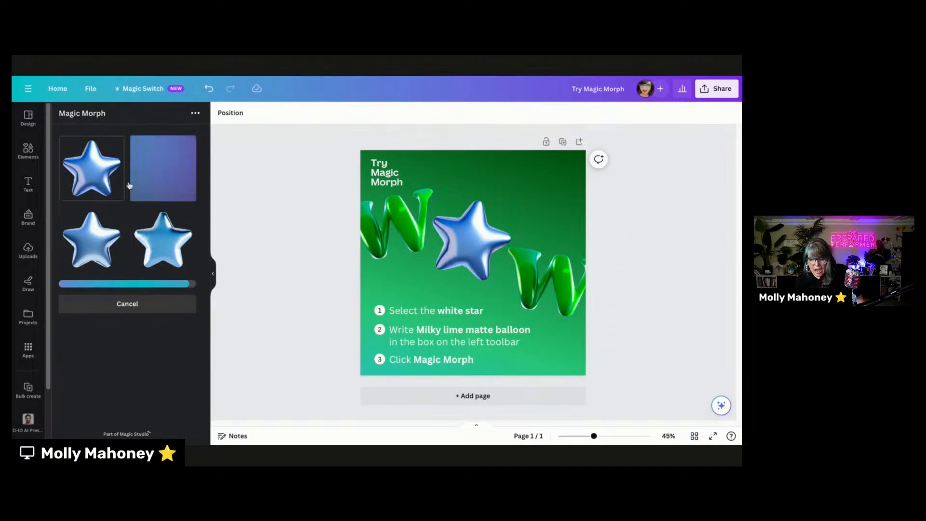
Leave the Magic Morph sample and reopen the Time Saving ChatGPT Content Prompts carousel from the recent designs.
click(196, 115)
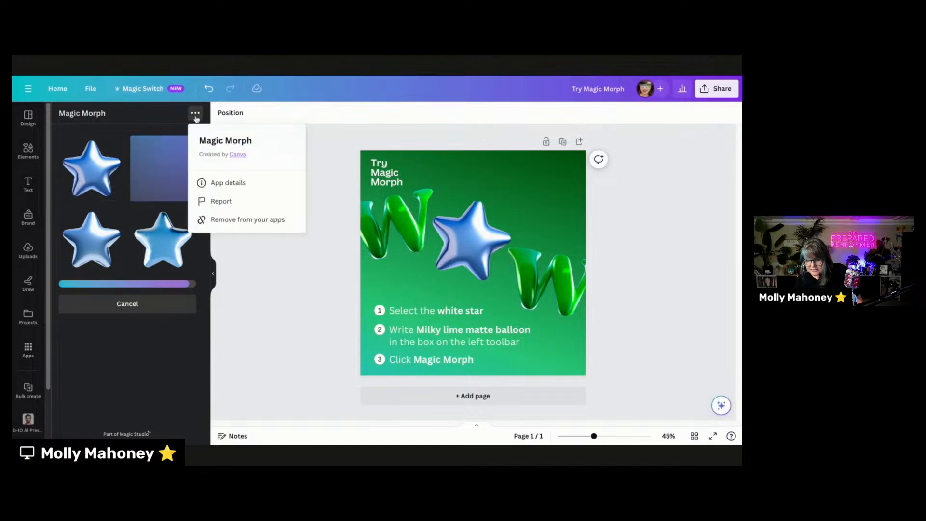
click(265, 329)
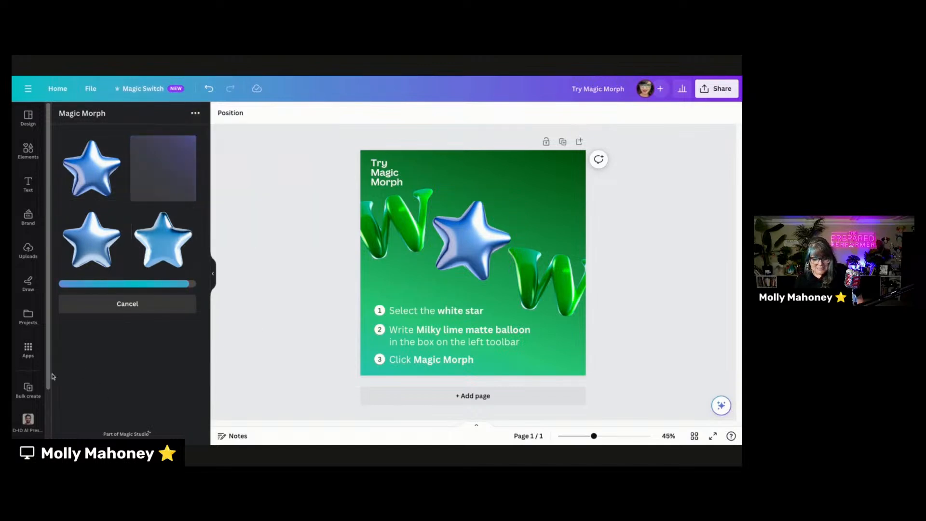
click(57, 88)
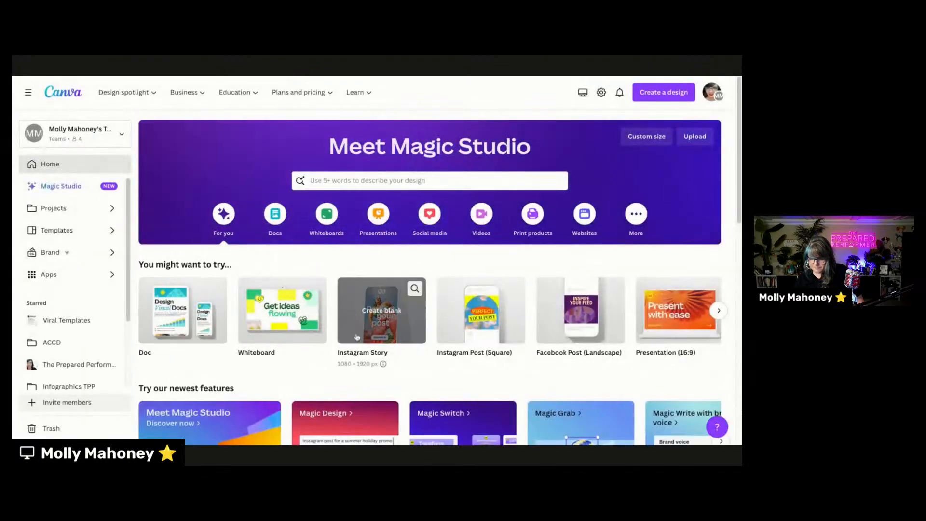
scroll(355, 338, down, 4)
scroll(367, 337, down, 1)
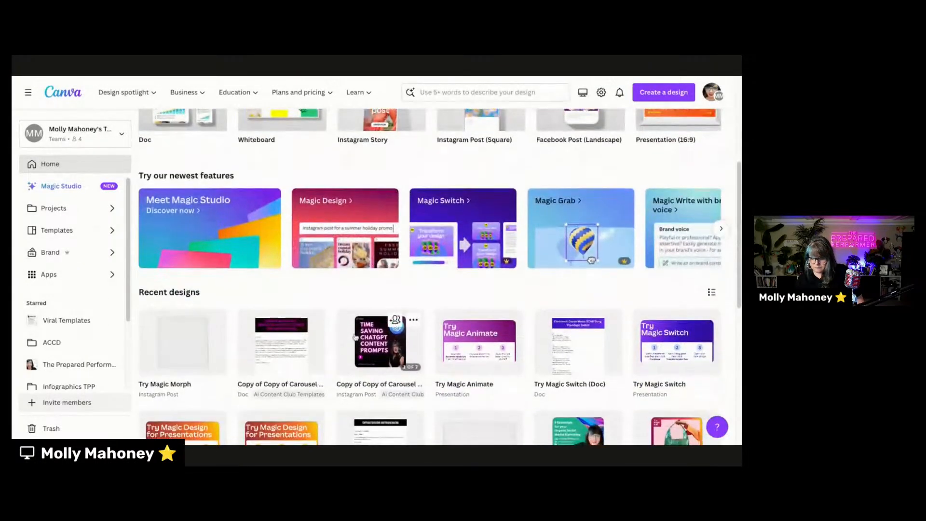
click(380, 336)
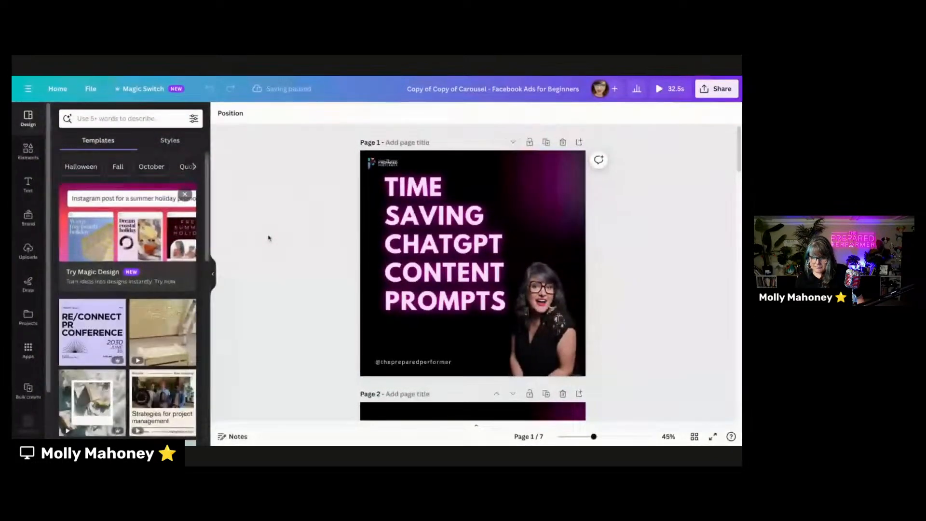
Browse the Canva apps and bring up the list of your own apps.
click(28, 350)
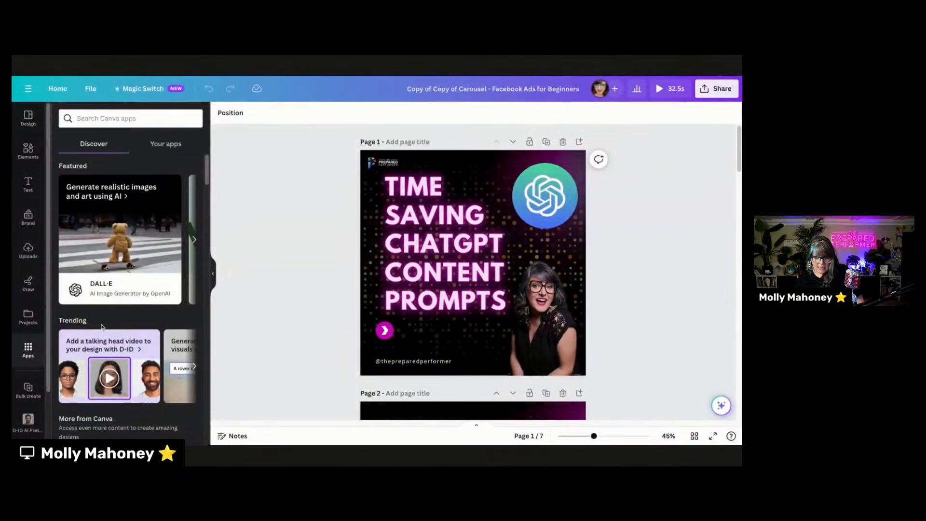
scroll(136, 291, down, 1)
click(152, 117)
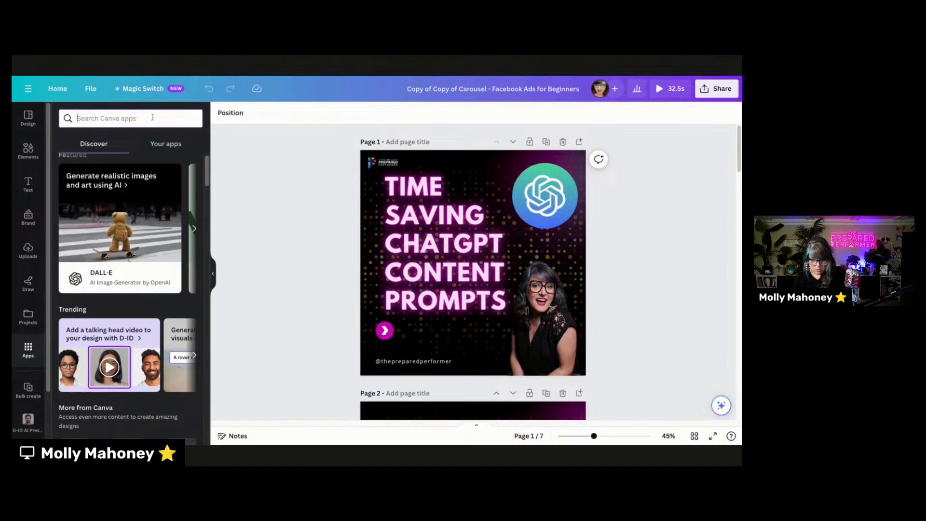
click(167, 143)
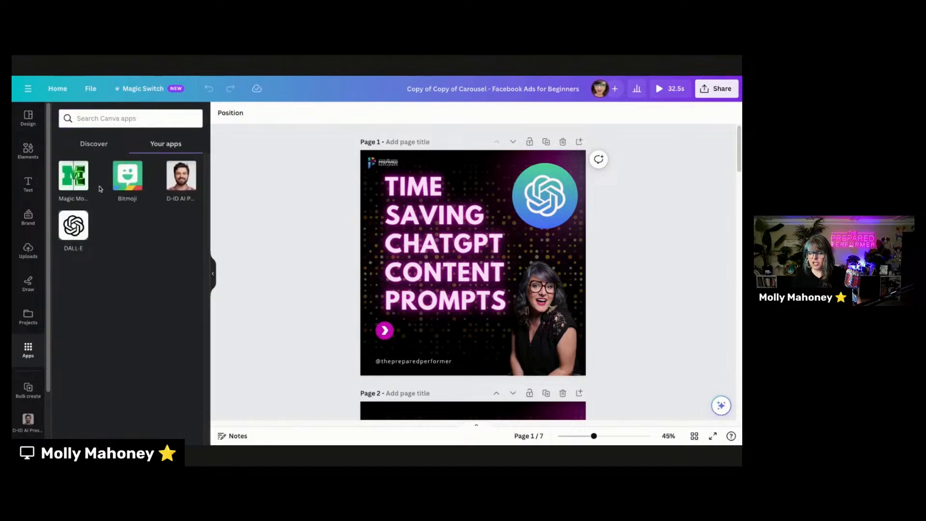
Try to morph the BOOK SUMMARY heading on page 2 with Magic Morph, using the description "neon sign #c20aaf".
scroll(473, 255, down, 5)
scroll(473, 254, down, 1)
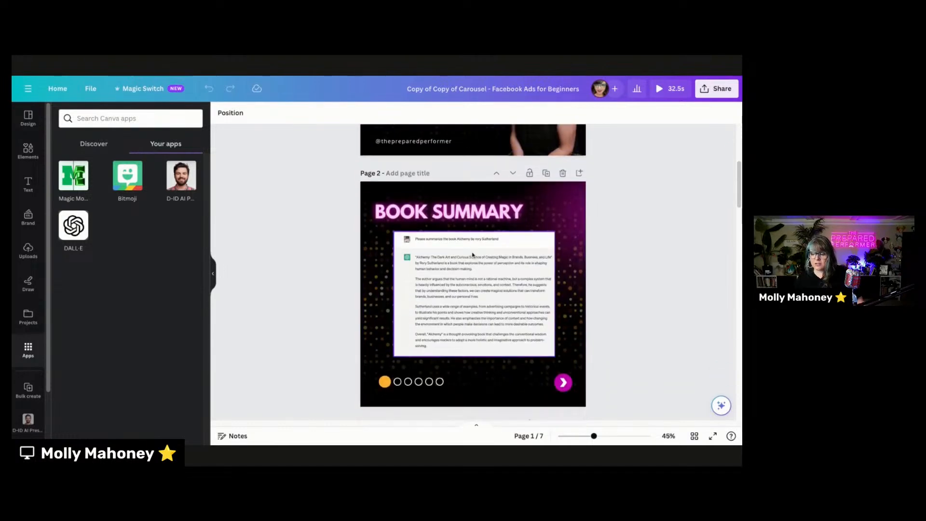
triple_click(467, 206)
click(74, 187)
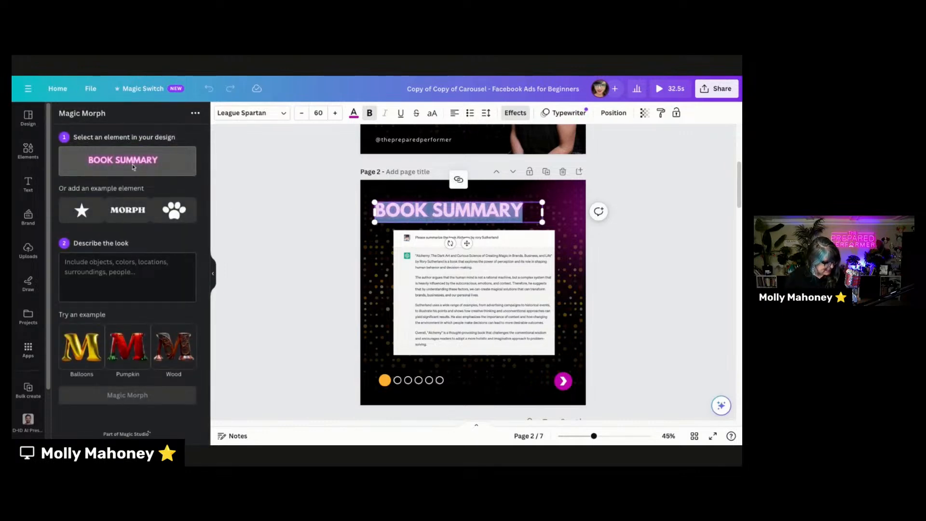
click(130, 263)
text(neon sign #c20aaf)
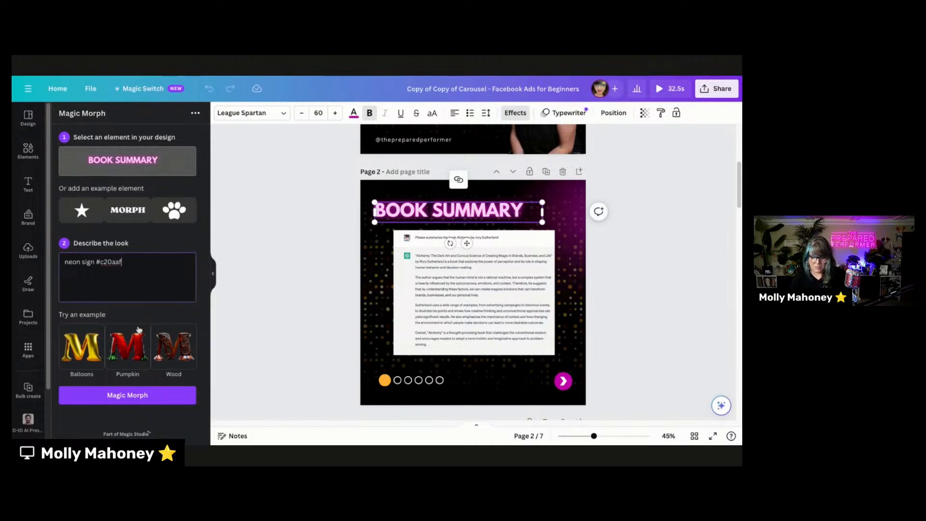
click(127, 394)
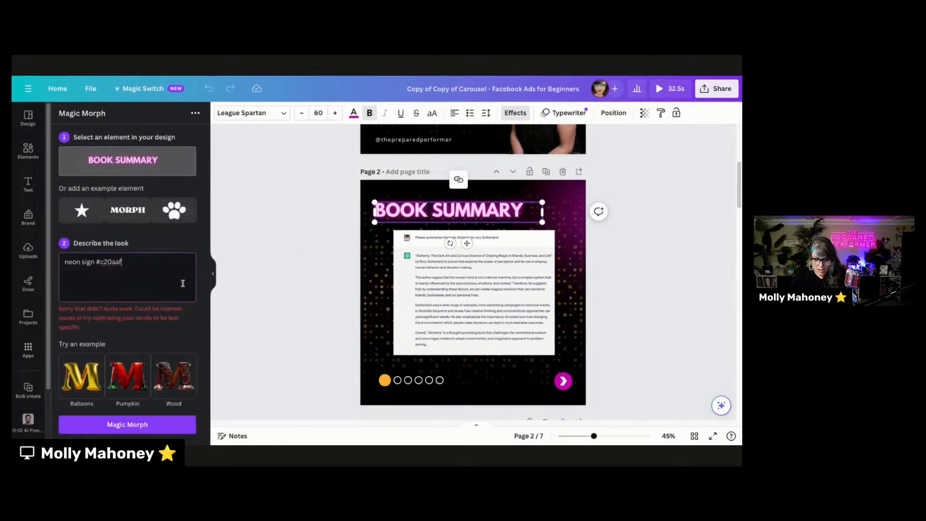
Remove the colour code from the description, replace the prompt with the Balloons example look, and run Magic Morph on the heading again.
drag(97, 262, 148, 268)
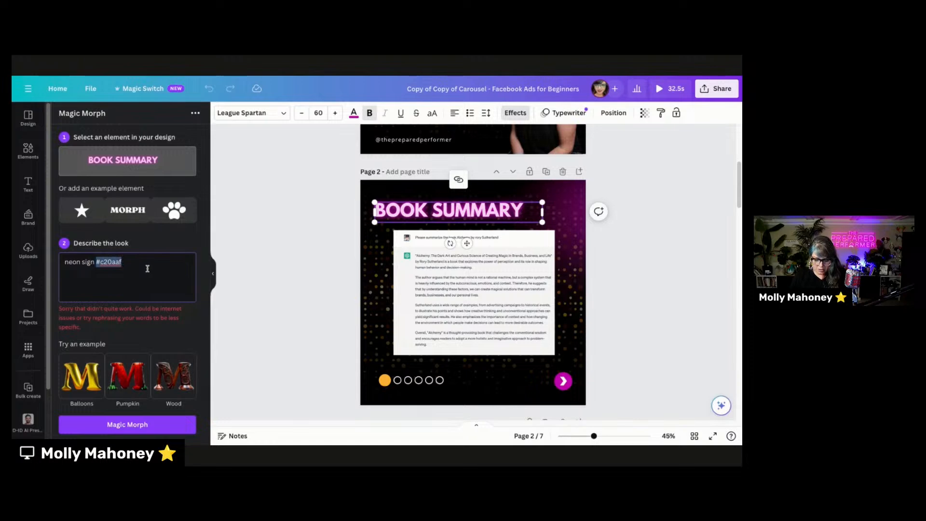
key(BackSpace)
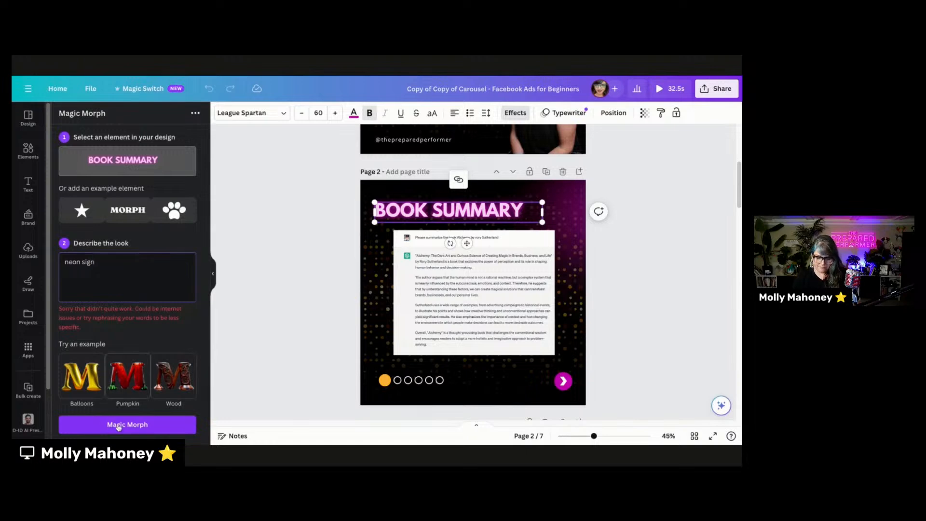
scroll(116, 395, down, 1)
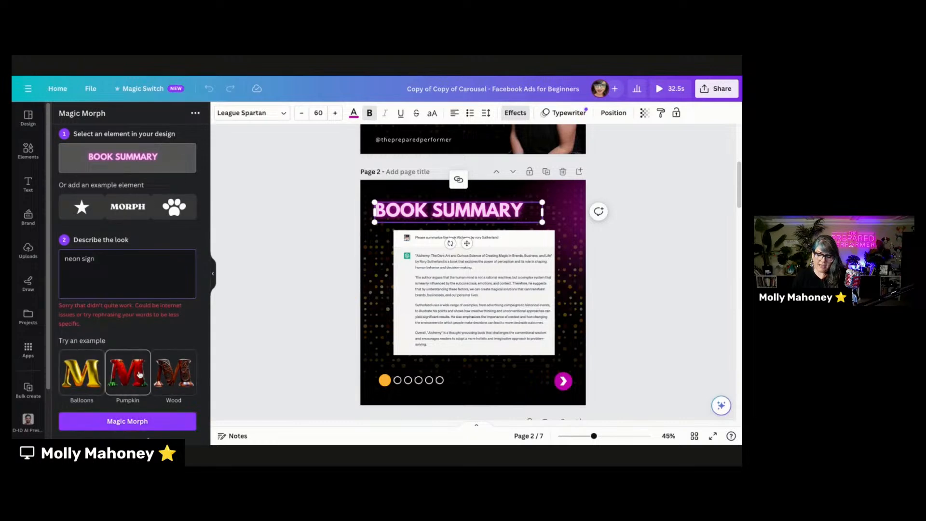
click(75, 386)
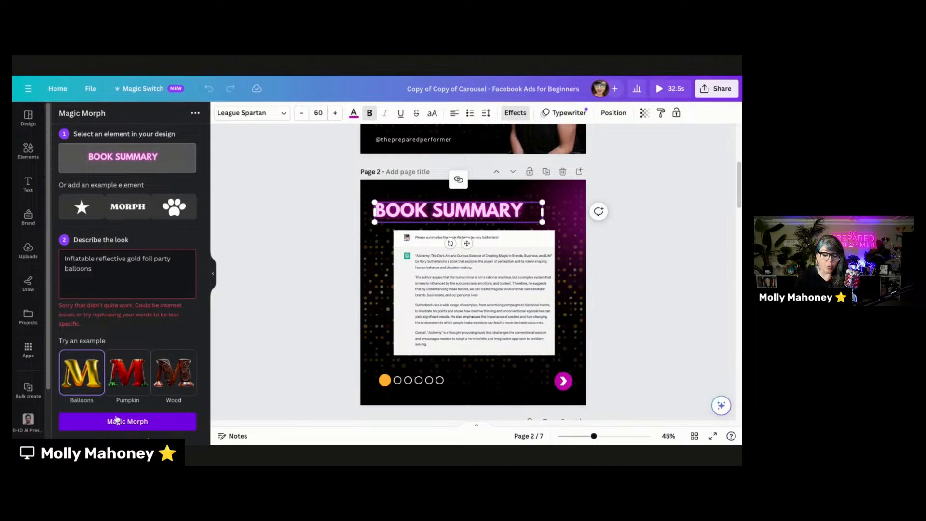
click(116, 422)
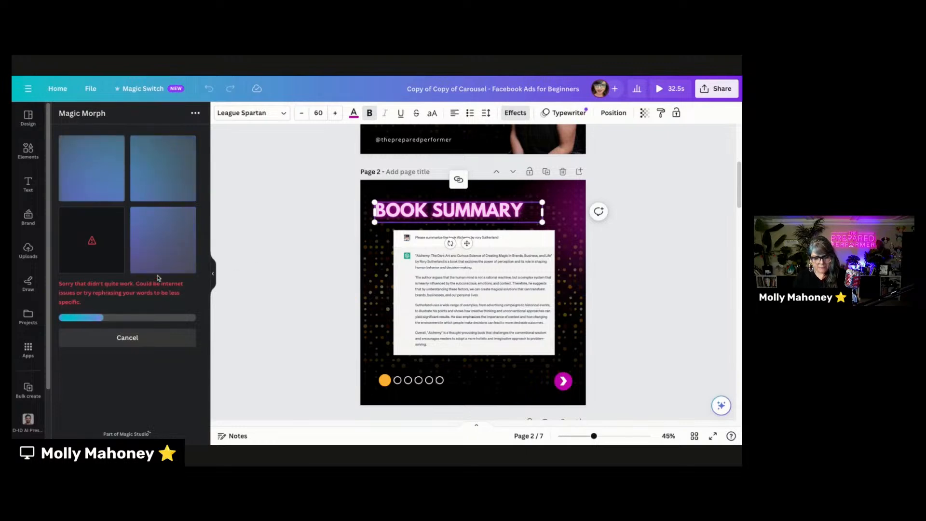
click(271, 266)
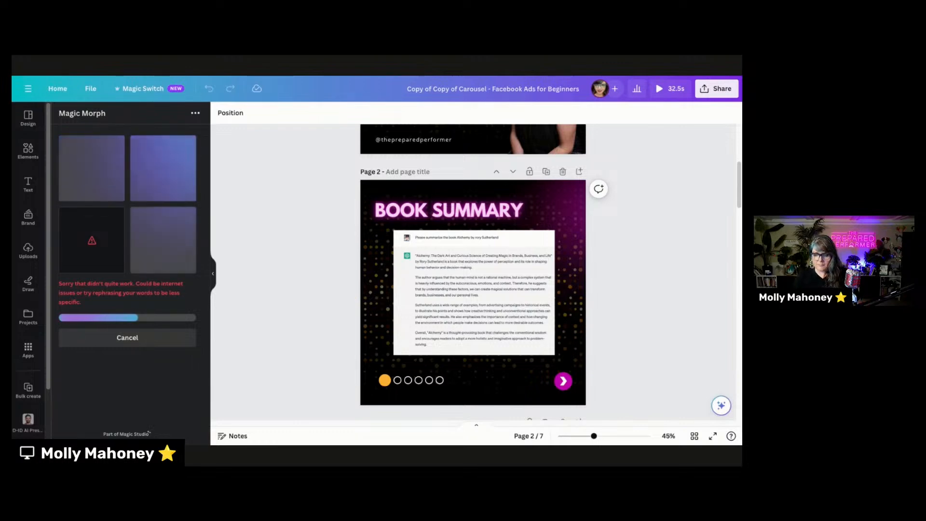
Return to the Canva home page, look through the Magic Studio overview, and create a blank YouTube Thumbnail design.
key(ctrl+Tab)
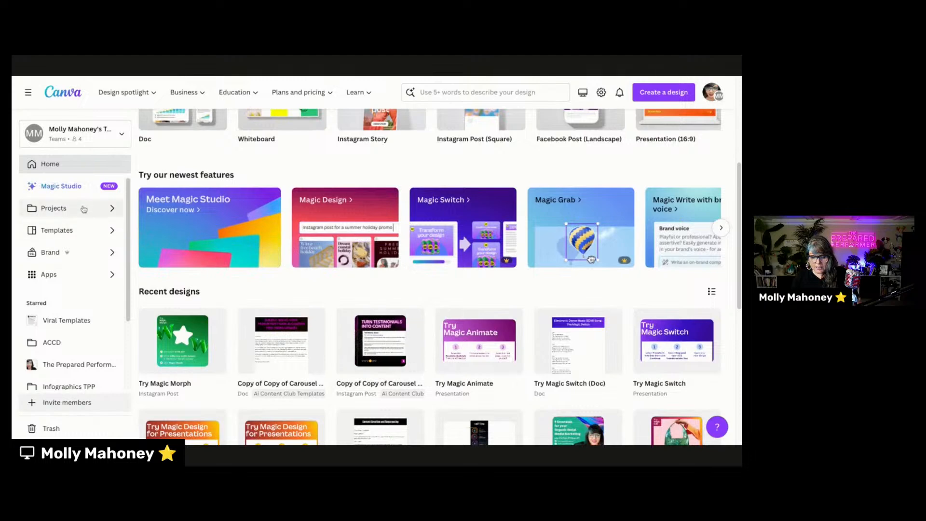
click(61, 187)
scroll(425, 268, down, 6)
scroll(425, 269, down, 10)
scroll(425, 269, down, 1)
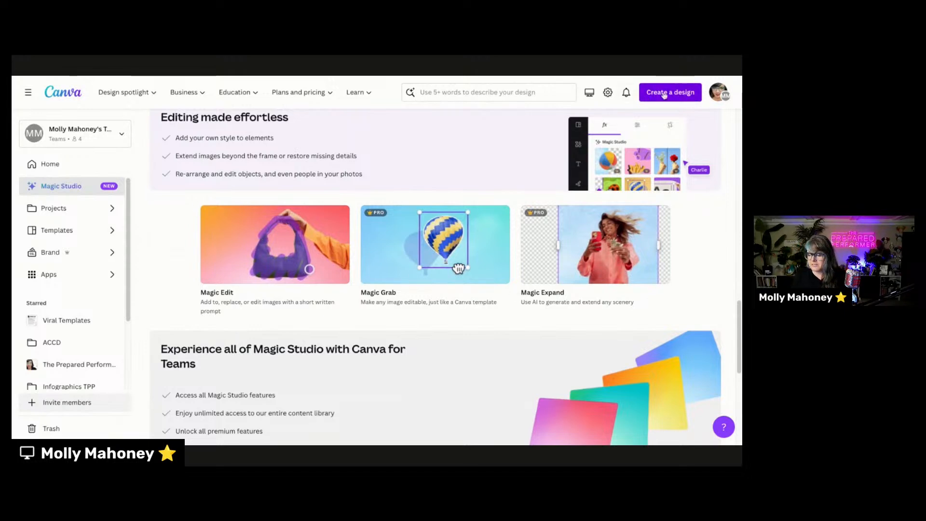
click(646, 87)
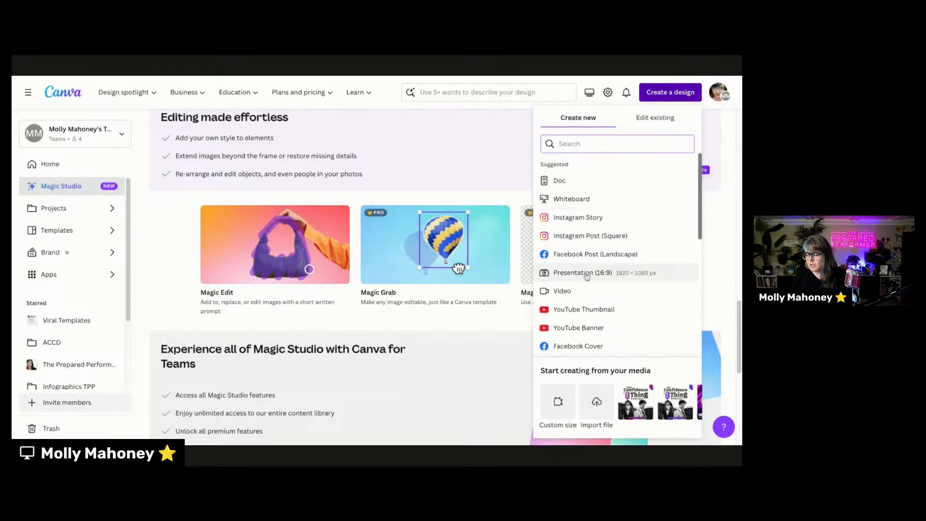
click(584, 310)
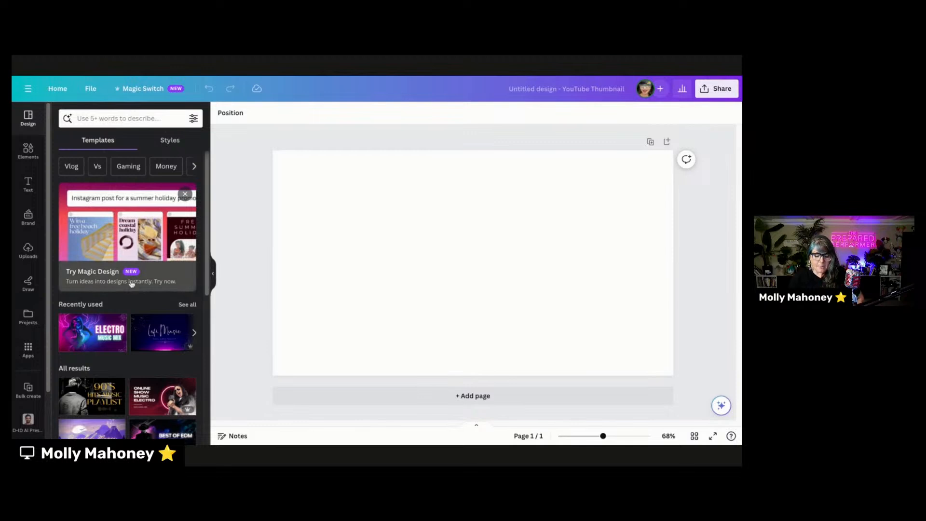
Find the photo of the woman with a mug behind a sticker-covered laptop in the uploads and add it to the page.
click(22, 255)
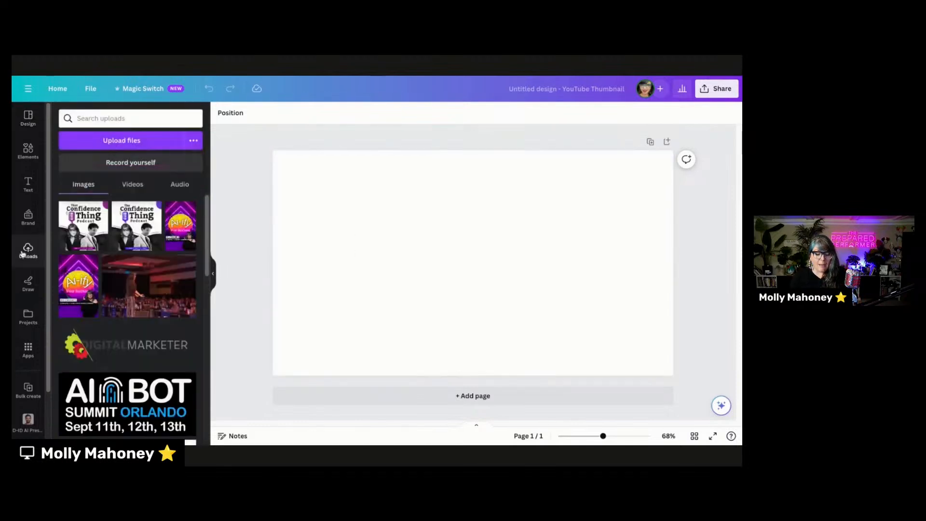
scroll(121, 269, down, 5)
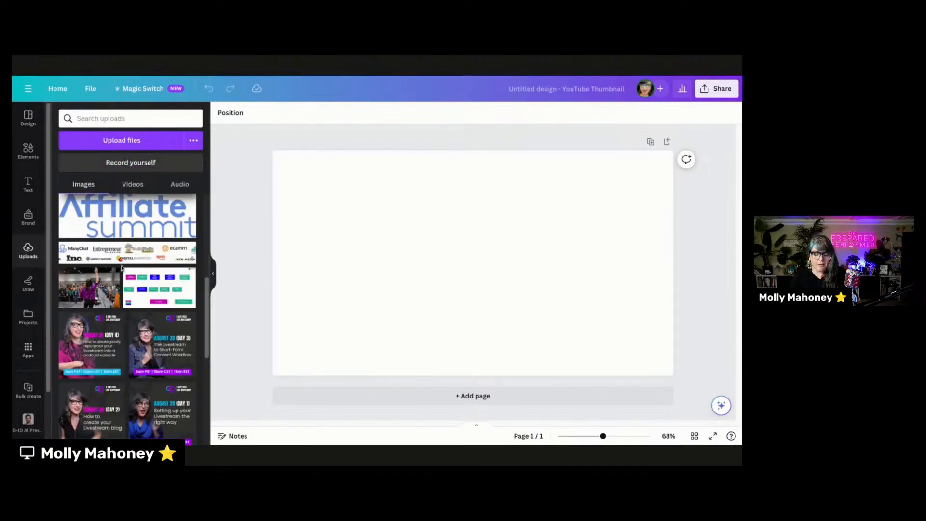
scroll(122, 268, up, 3)
scroll(123, 268, up, 3)
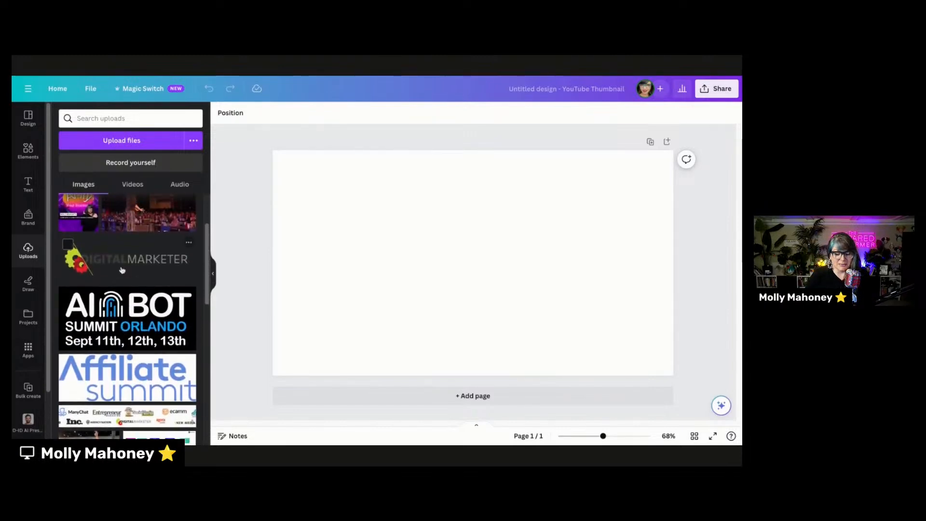
scroll(121, 270, down, 5)
scroll(97, 263, up, 5)
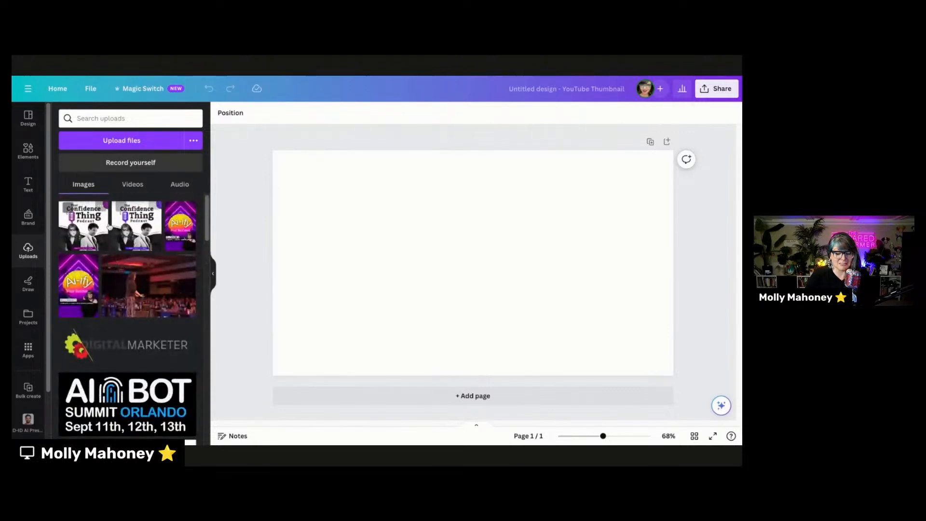
scroll(120, 242, down, 5)
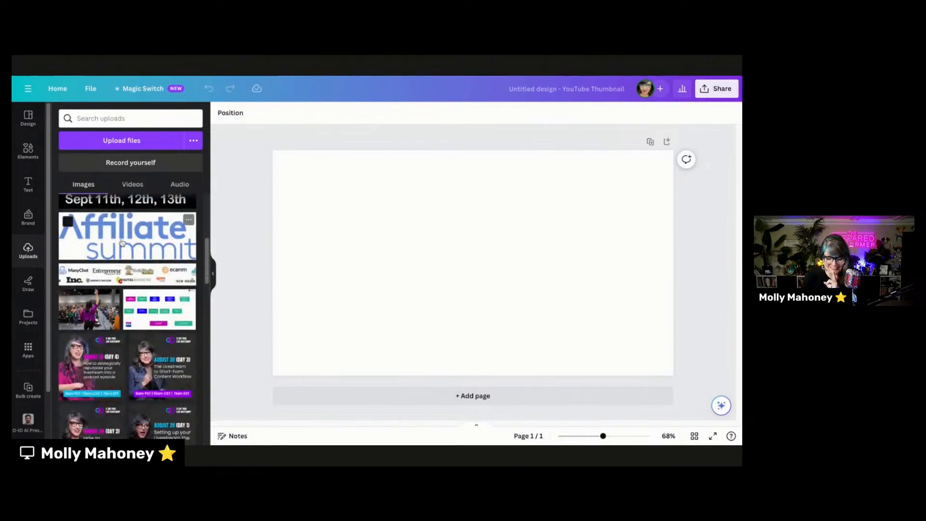
scroll(122, 241, down, 8)
scroll(123, 241, down, 8)
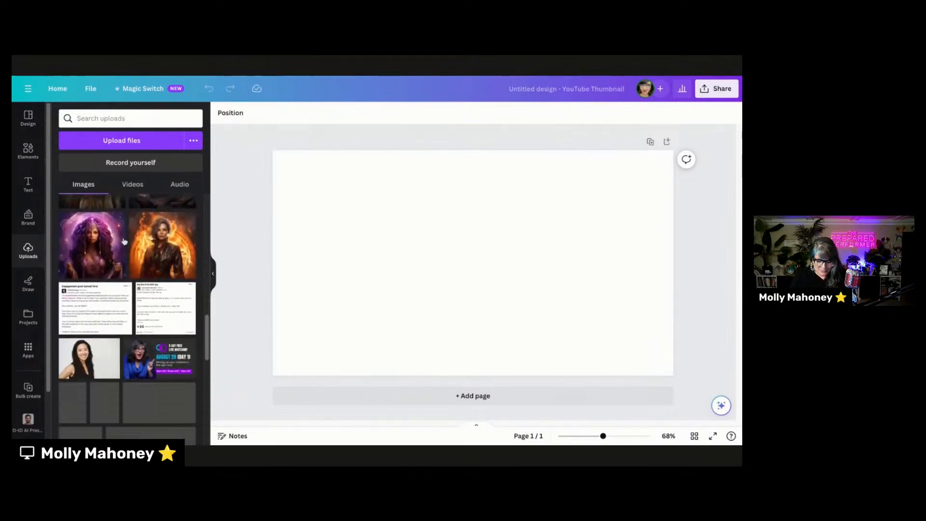
scroll(124, 242, down, 1)
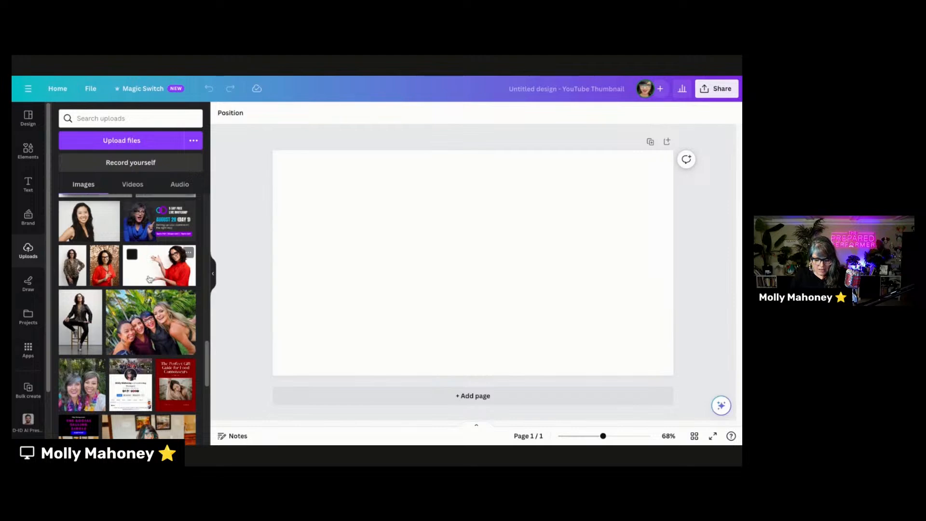
scroll(172, 224, down, 3)
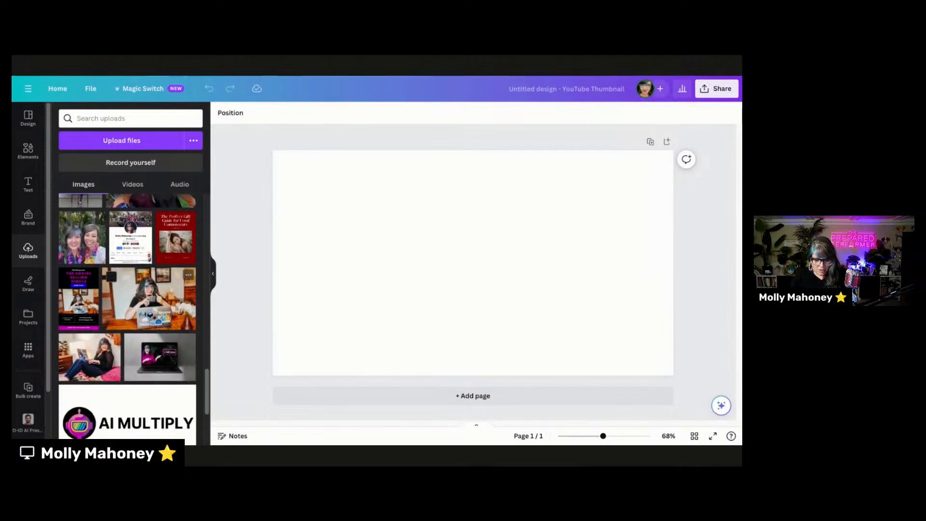
click(149, 299)
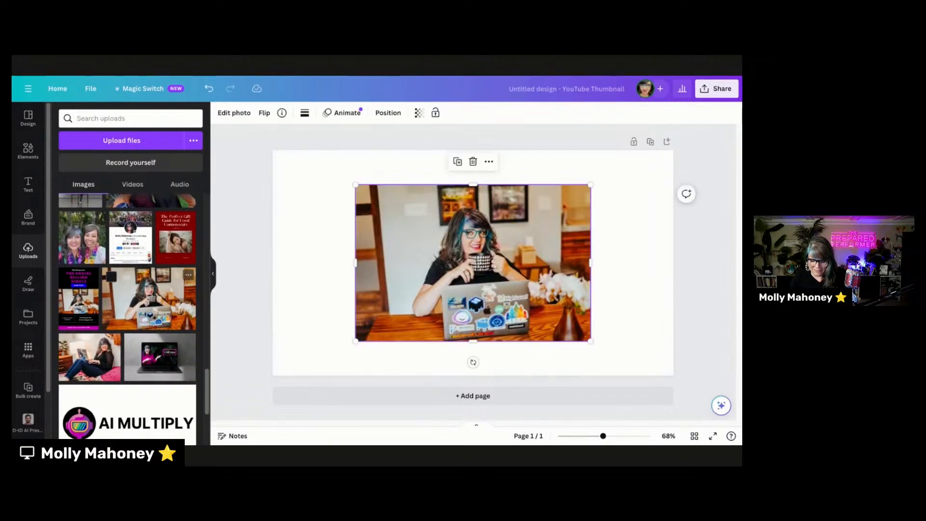
Move the photo to the page's upper-left corner and enlarge it to cover the whole page.
drag(456, 263, 414, 251)
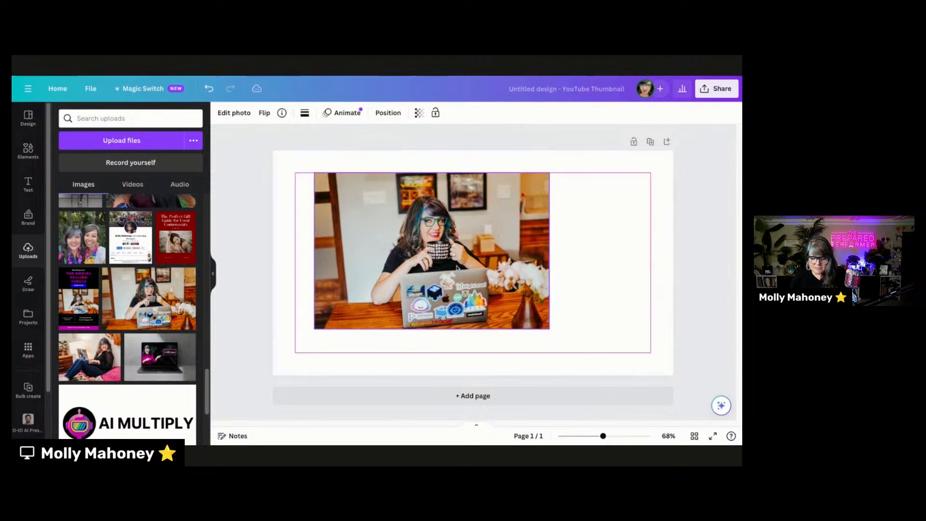
scroll(110, 325, down, 5)
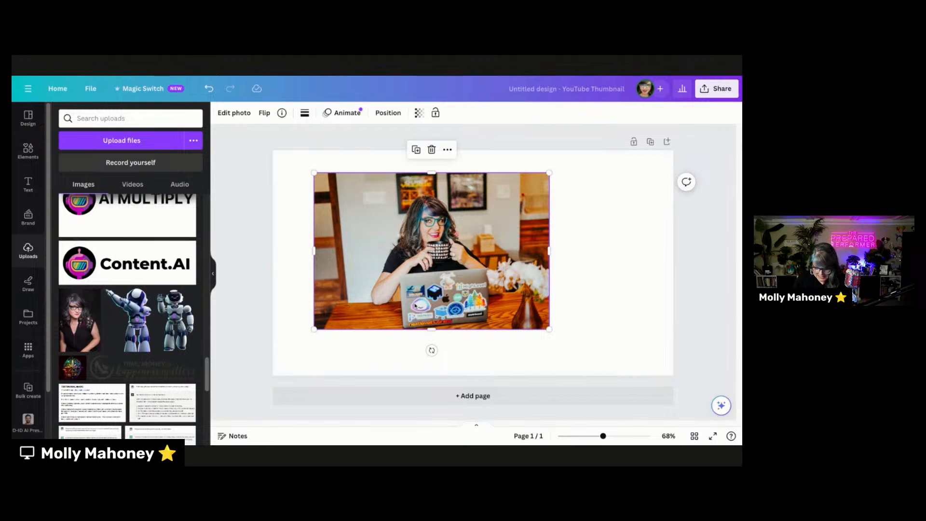
drag(415, 305, 374, 282)
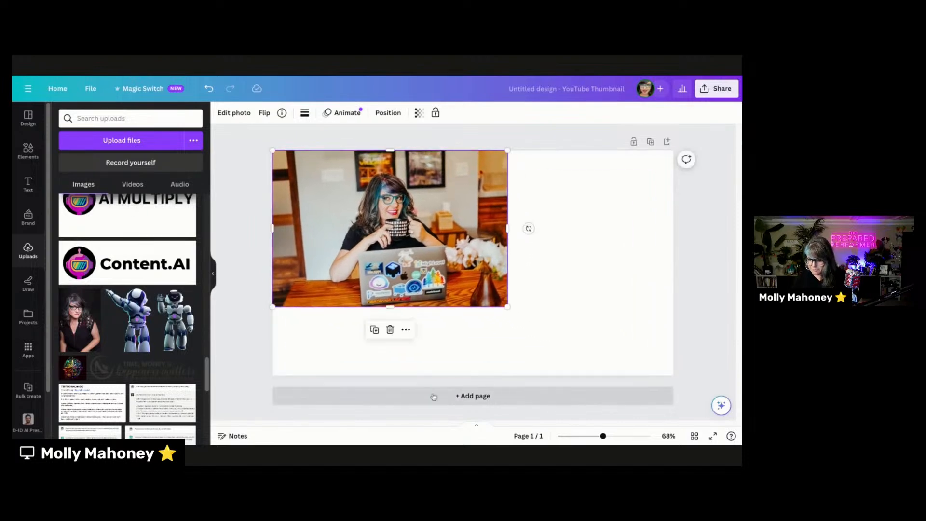
drag(508, 306, 673, 417)
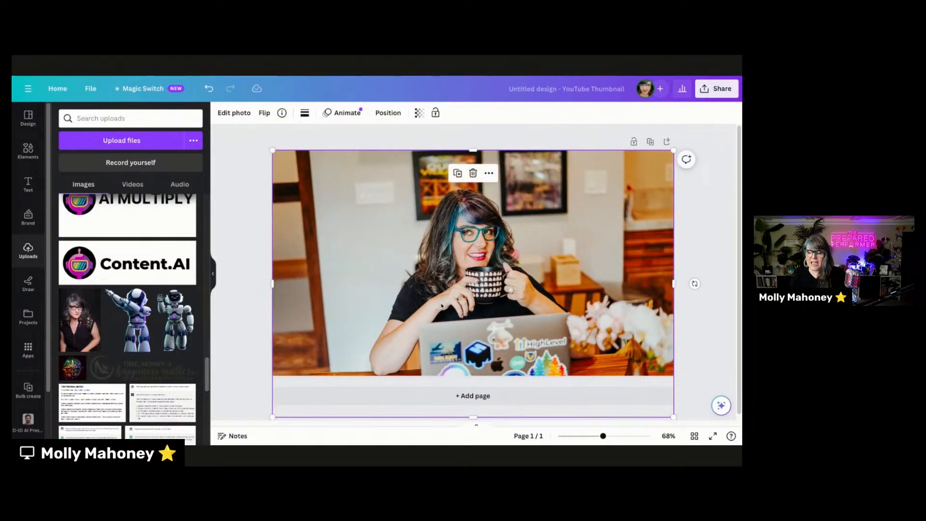
click(257, 251)
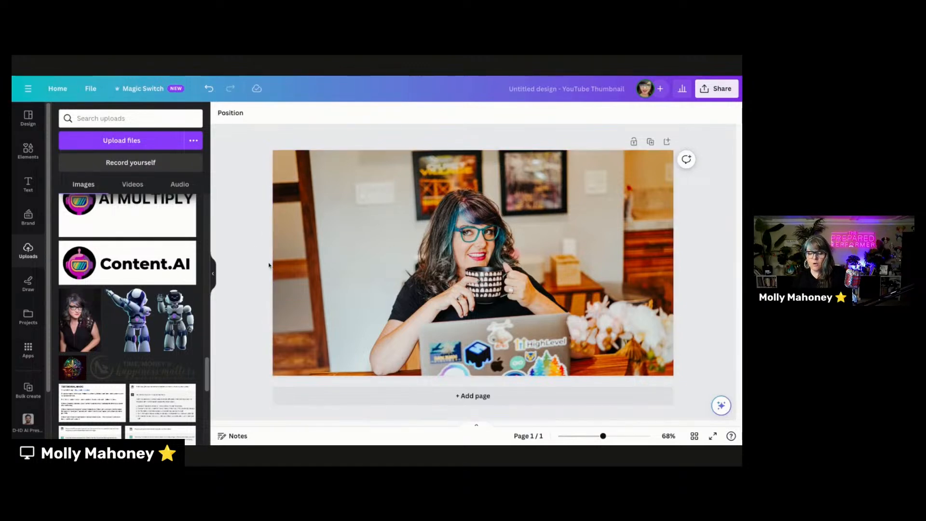
Separate the woman and her laptop from the photo's background with Magic Grab.
click(376, 244)
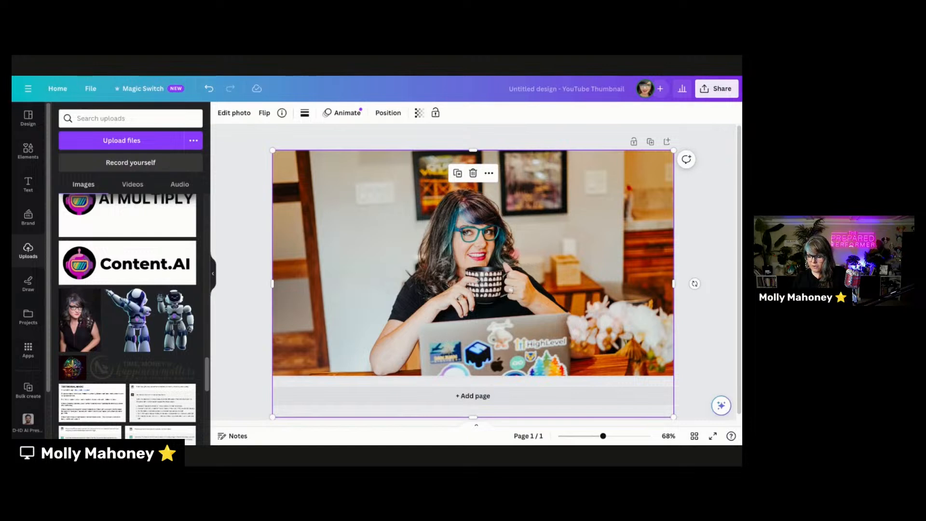
click(235, 113)
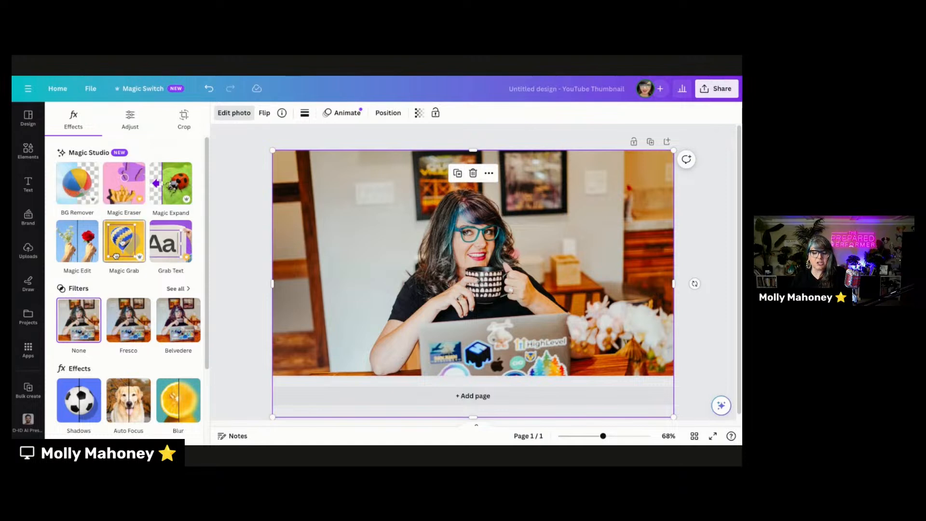
click(116, 255)
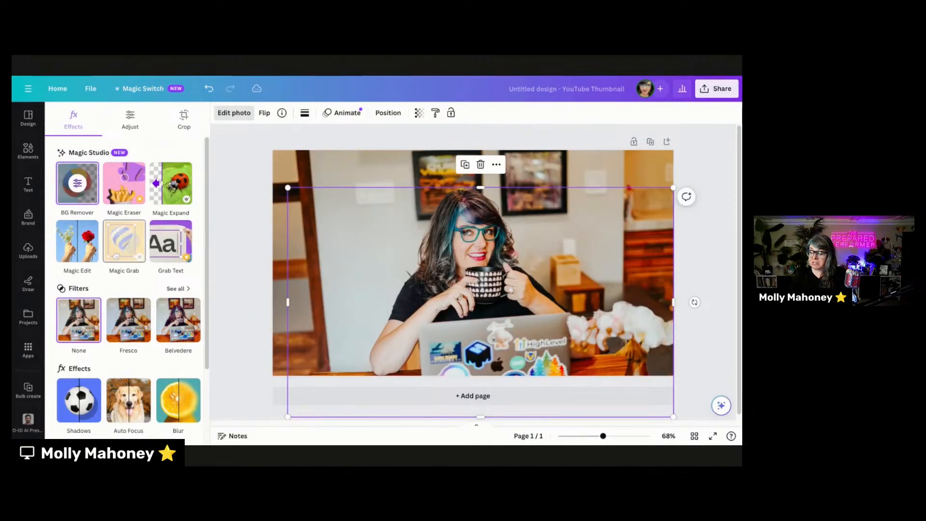
Move the grabbed woman and laptop toward the right edge of the page, so the laptop runs slightly past it.
drag(512, 299, 530, 292)
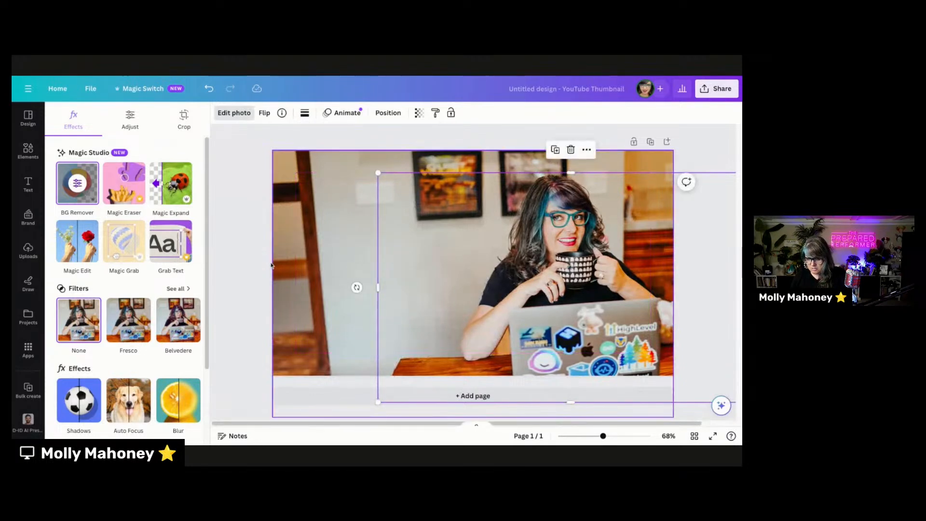
click(223, 267)
click(235, 261)
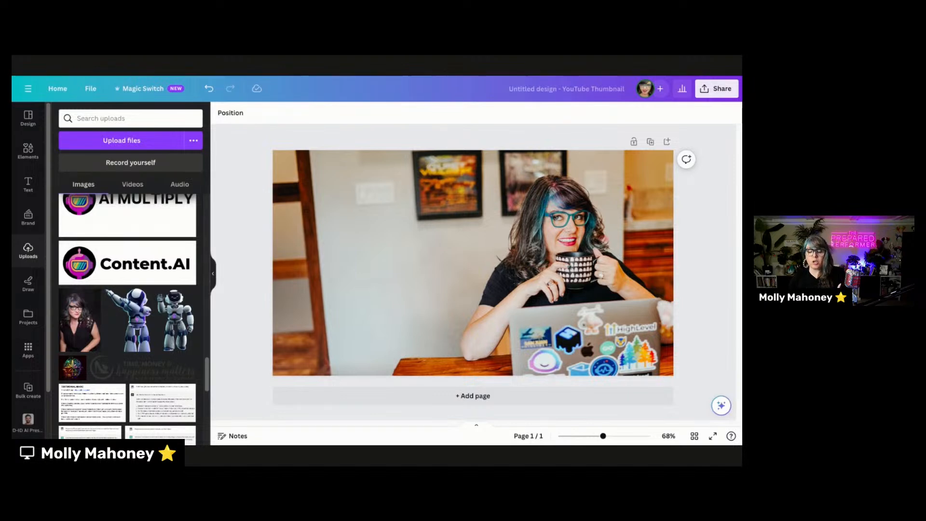
drag(552, 282, 555, 287)
click(242, 235)
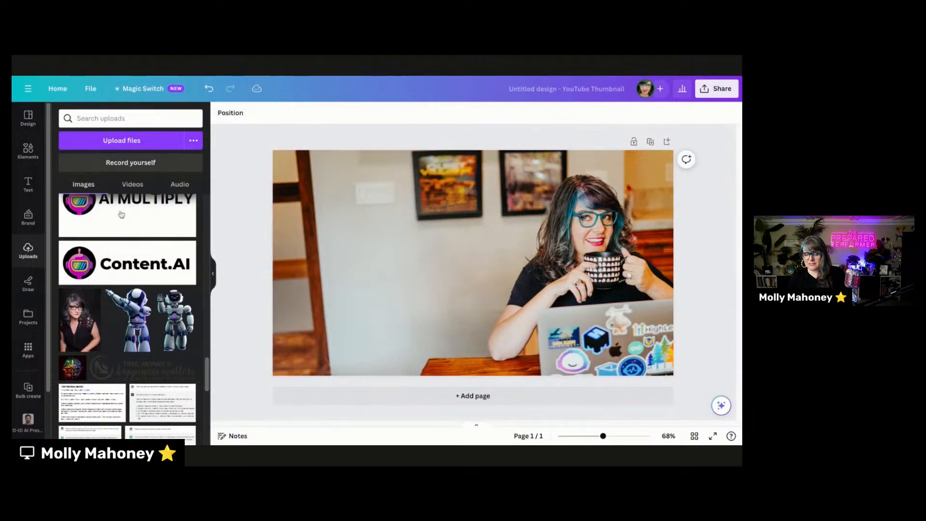
click(371, 236)
click(648, 322)
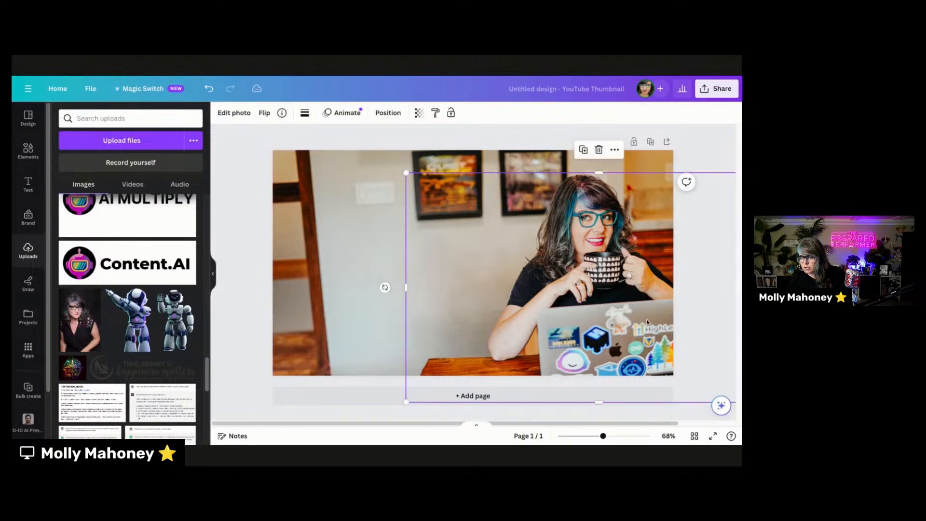
Add a square shape to the page and fill it with the dark brown from the photo colors.
click(313, 237)
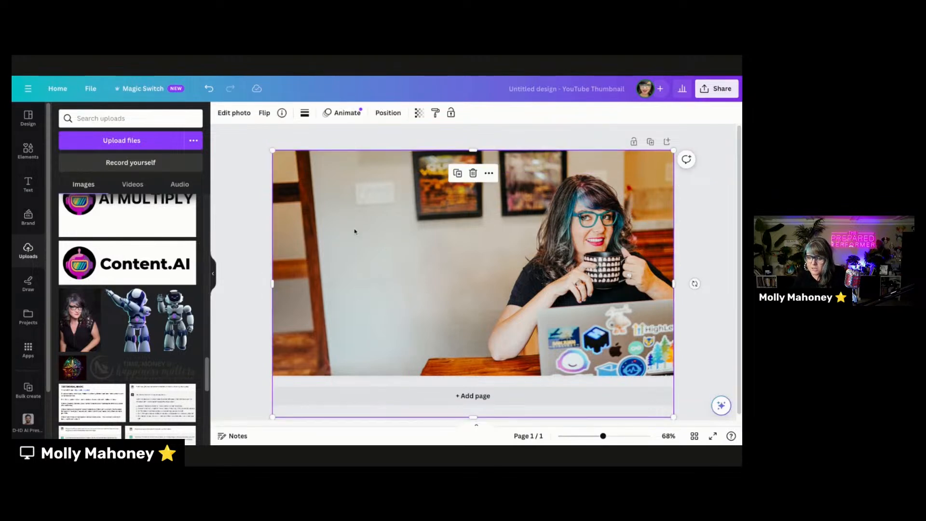
click(28, 152)
click(77, 198)
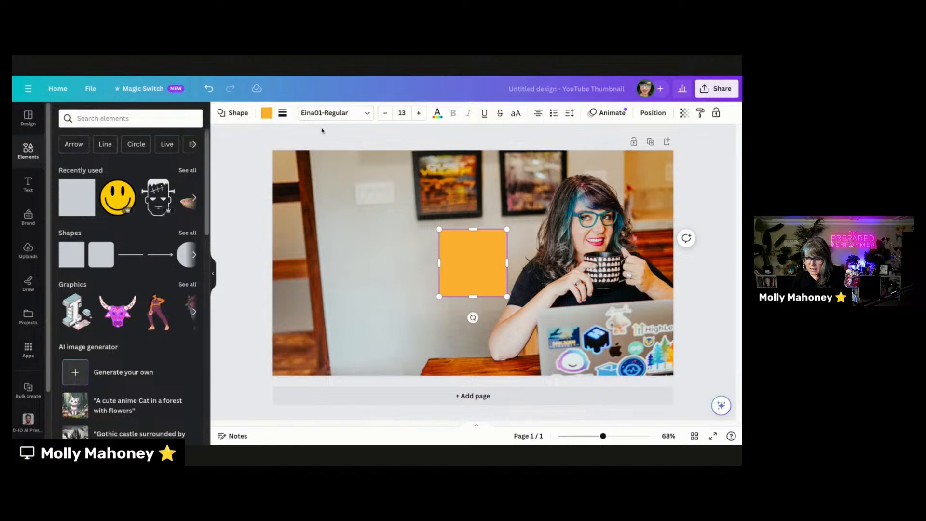
click(266, 112)
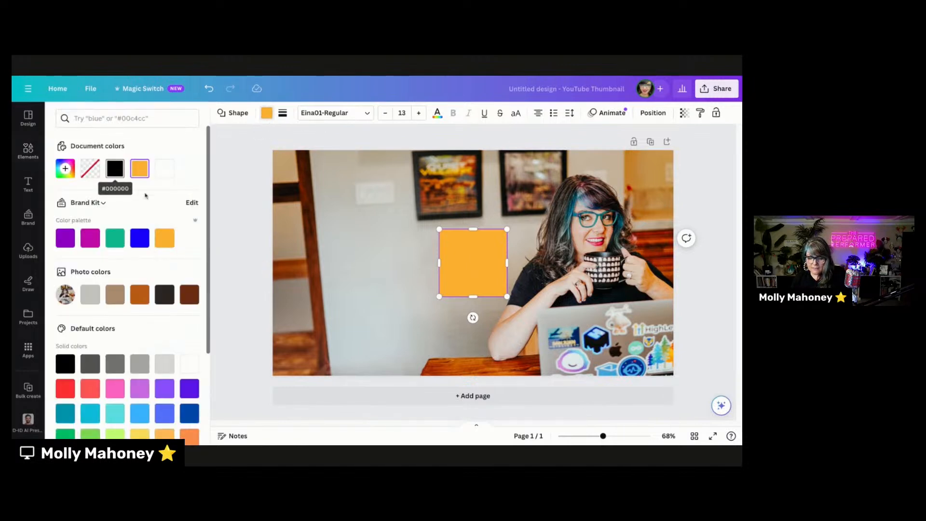
click(189, 294)
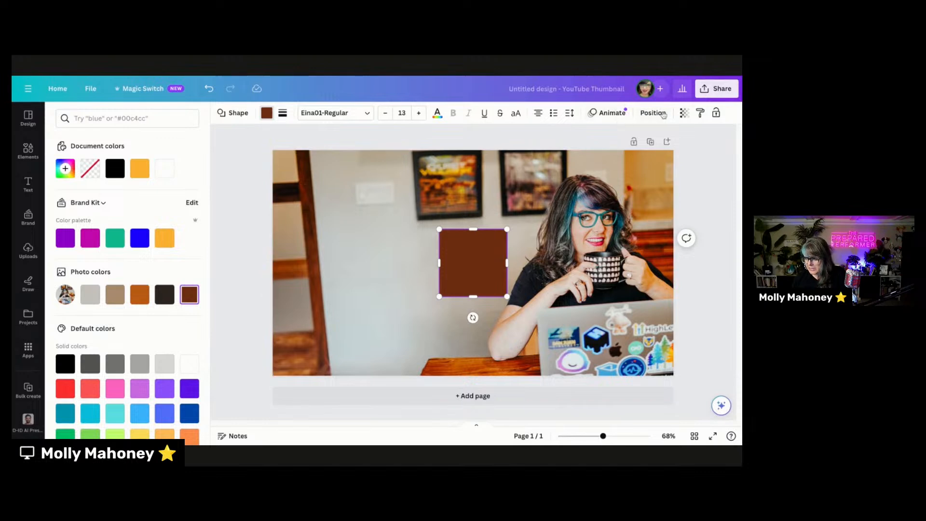
Make the brown square semi-transparent.
click(684, 113)
click(640, 149)
drag(640, 149, 627, 150)
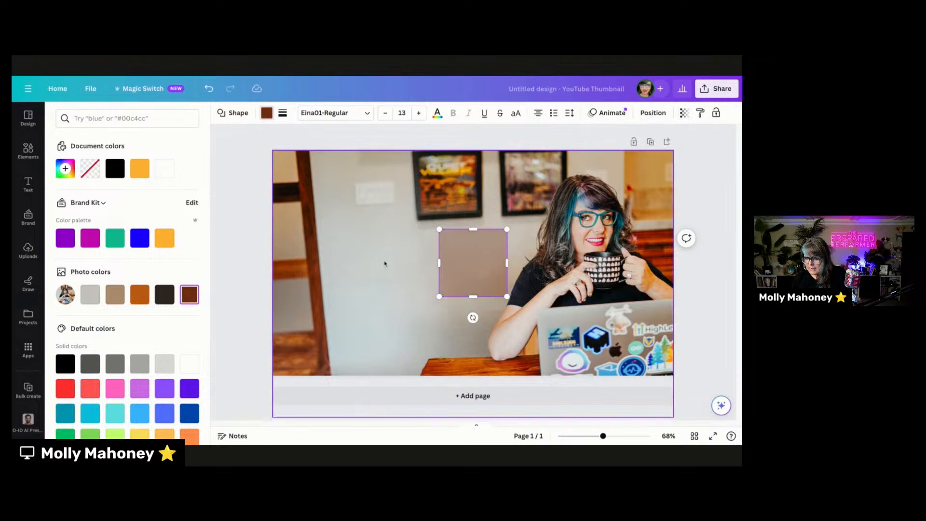
Move the brown square to the page's upper-left corner and enlarge it to cover the whole page.
click(404, 260)
drag(488, 260, 322, 184)
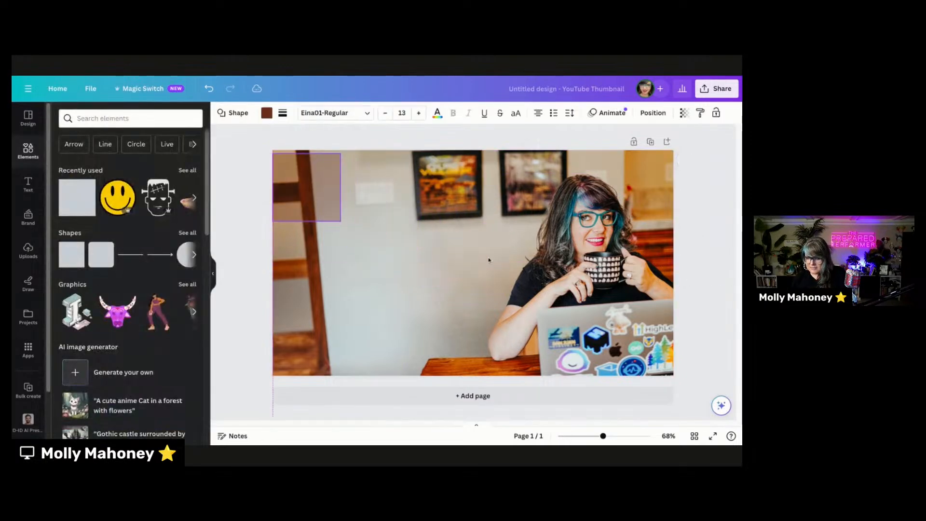
click(338, 215)
drag(341, 218, 683, 376)
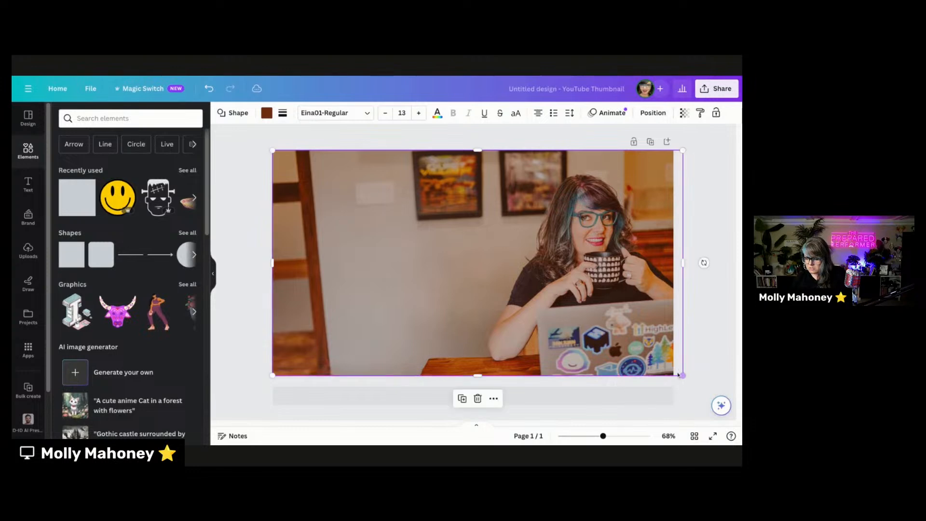
Send the brown overlay behind the grabbed woman and laptop, keeping it over the background photo.
right_click(336, 237)
mouse_move(392, 313)
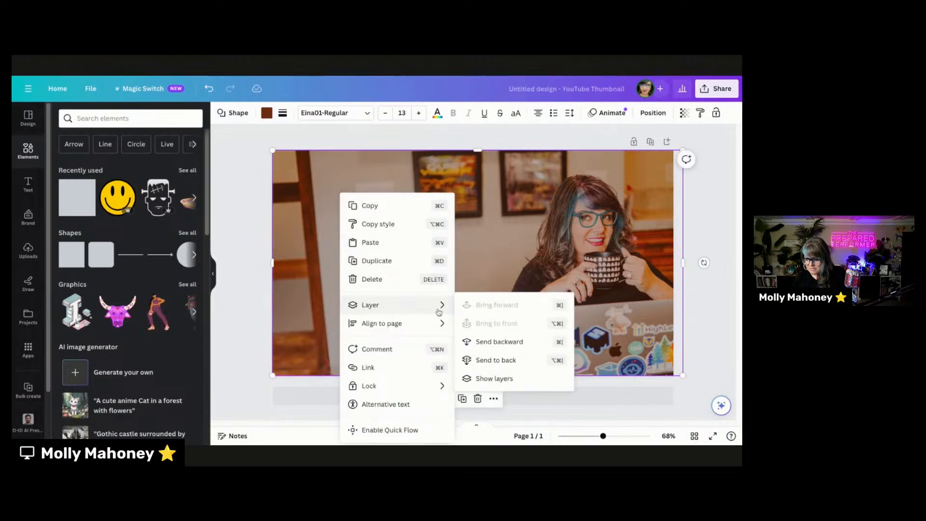
click(496, 359)
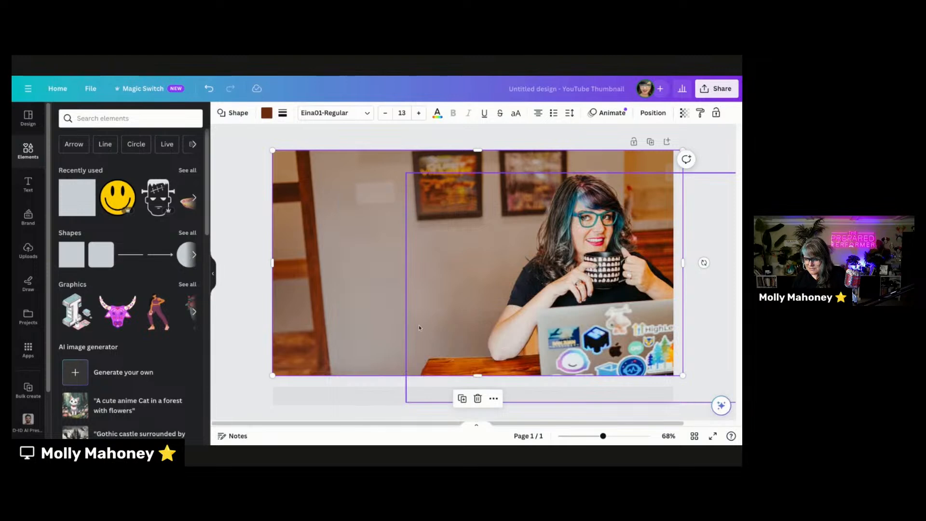
click(547, 276)
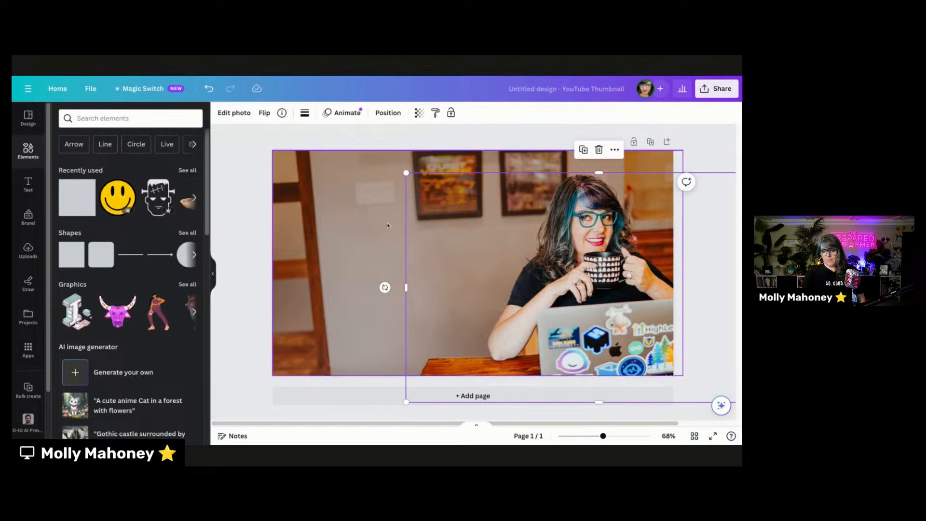
Set the brown overlay's transparency to 59.
click(339, 232)
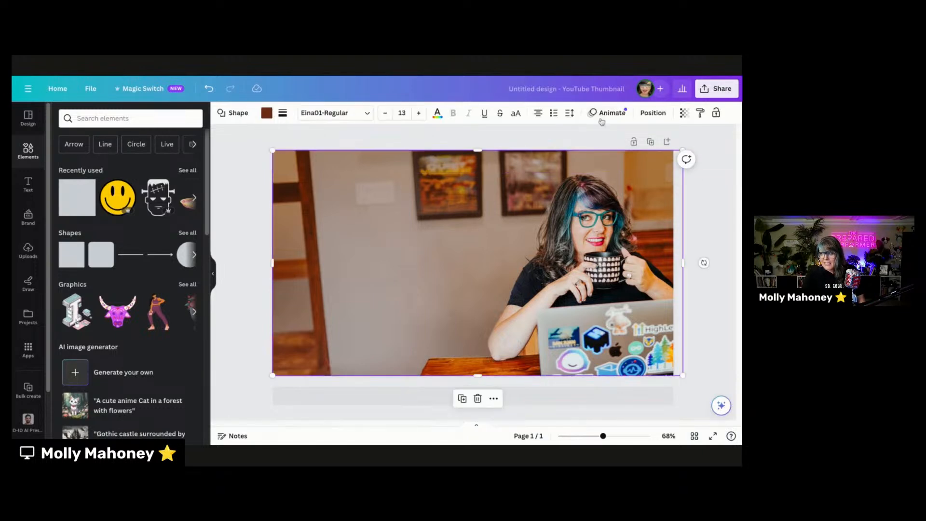
click(684, 113)
drag(621, 153, 648, 149)
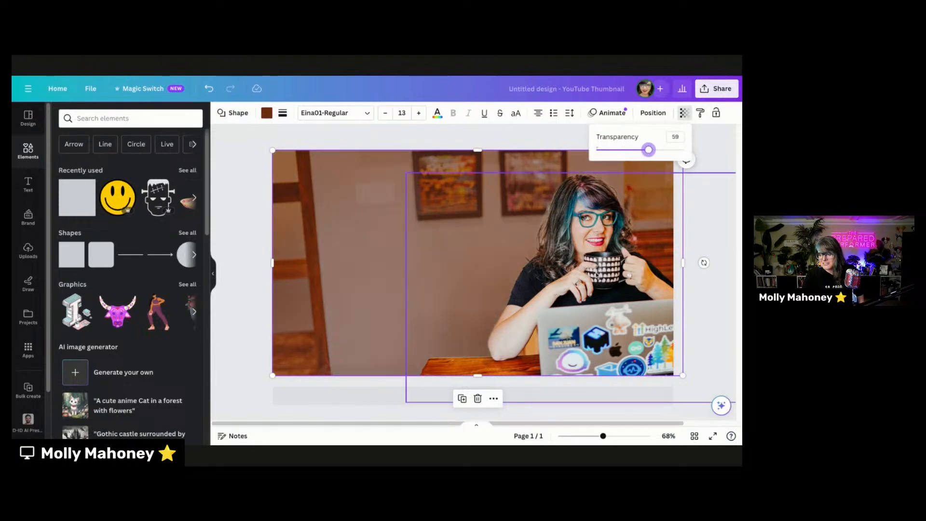
Shift the grabbed woman and laptop slightly down so the laptop runs past the page's bottom edge.
click(595, 272)
drag(595, 272, 736, 287)
drag(556, 283, 570, 282)
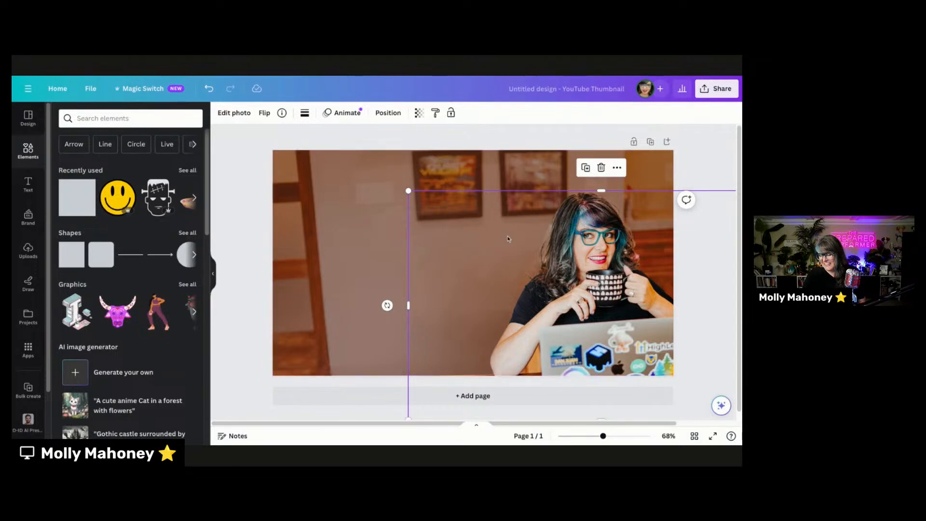
right_click(528, 215)
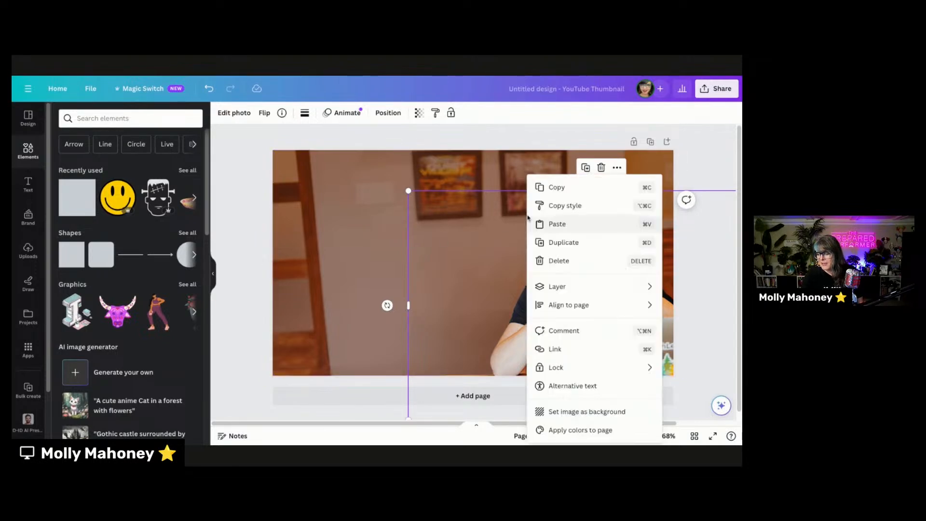
click(488, 216)
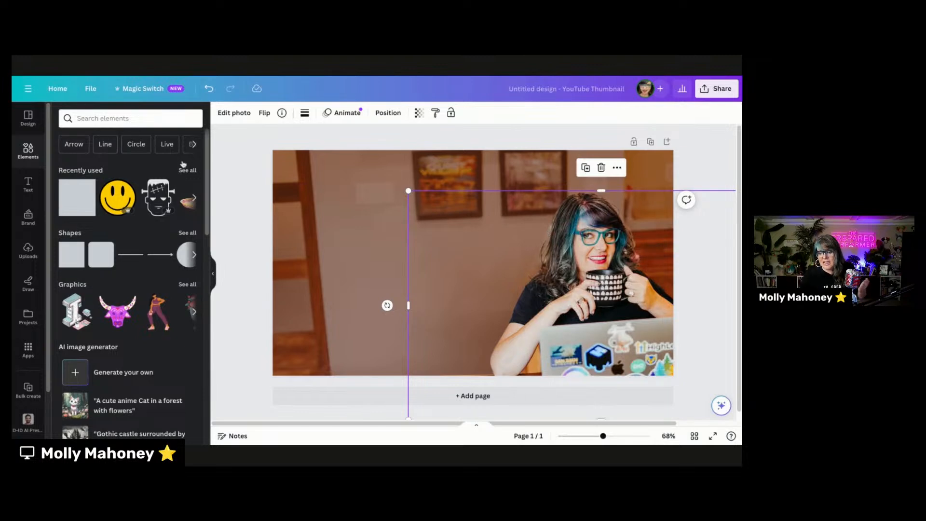
Apply a Drop shadow to the grabbed woman and laptop with a distance of 69.
click(235, 114)
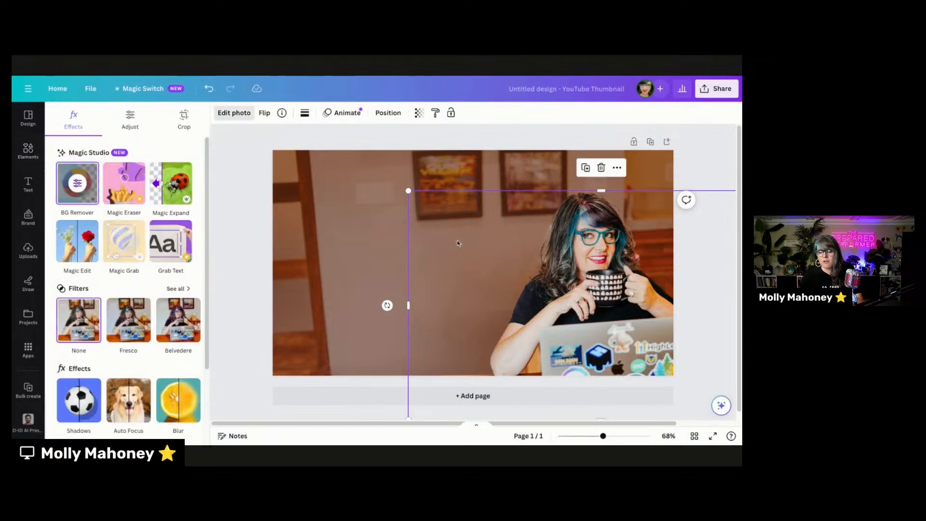
scroll(113, 345, down, 2)
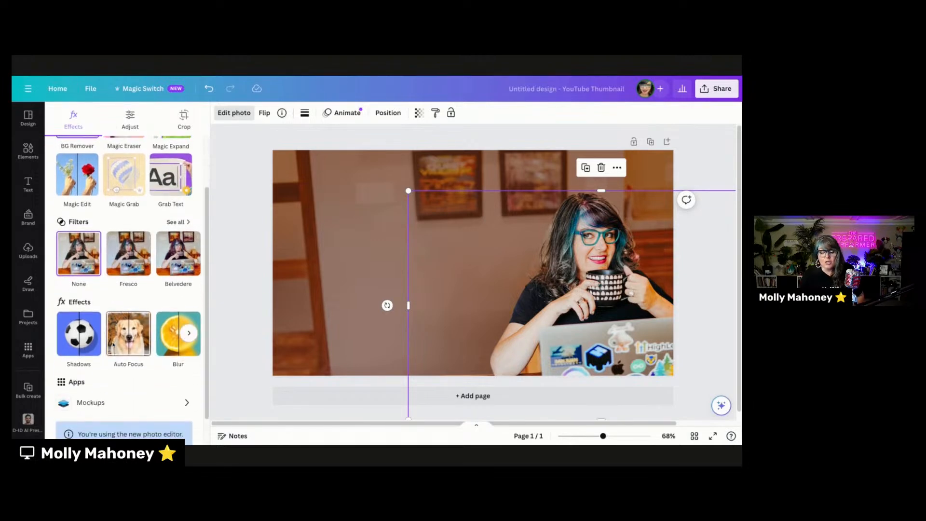
click(79, 337)
click(174, 207)
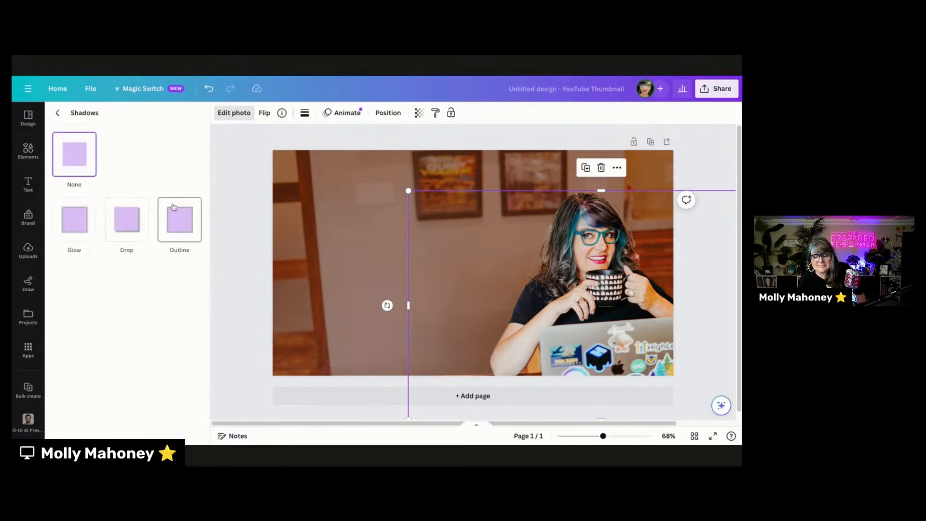
click(136, 212)
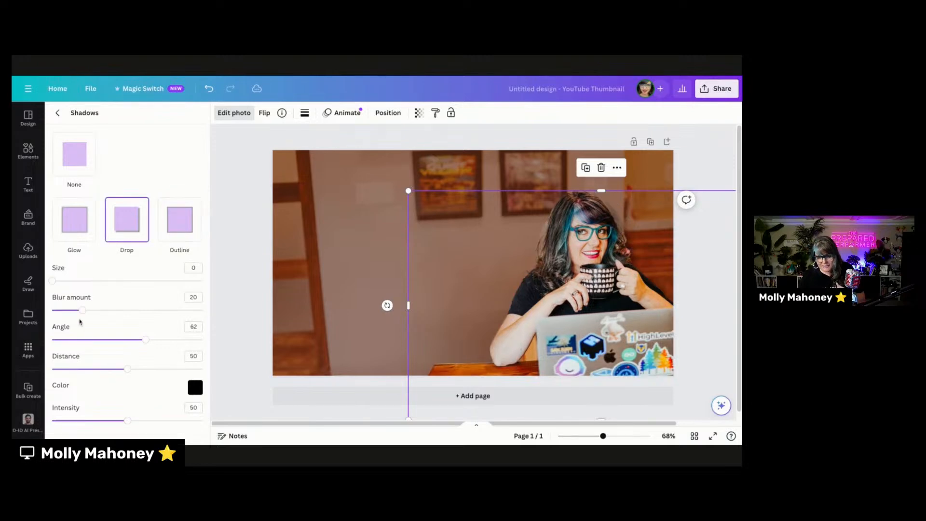
drag(127, 369, 155, 369)
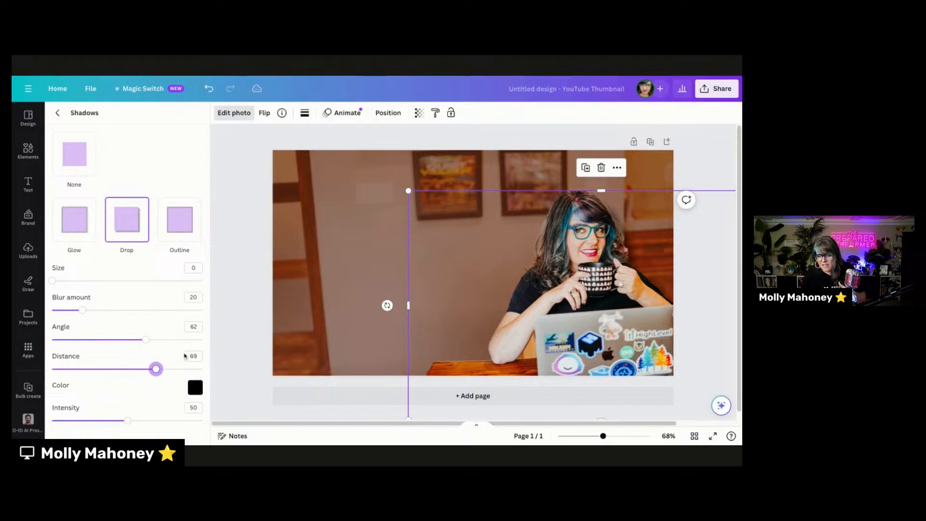
click(224, 318)
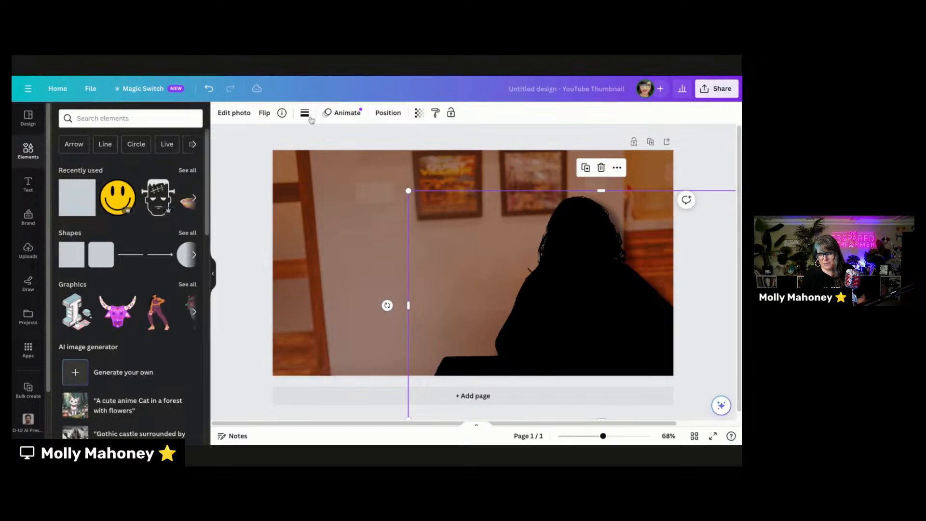
click(234, 113)
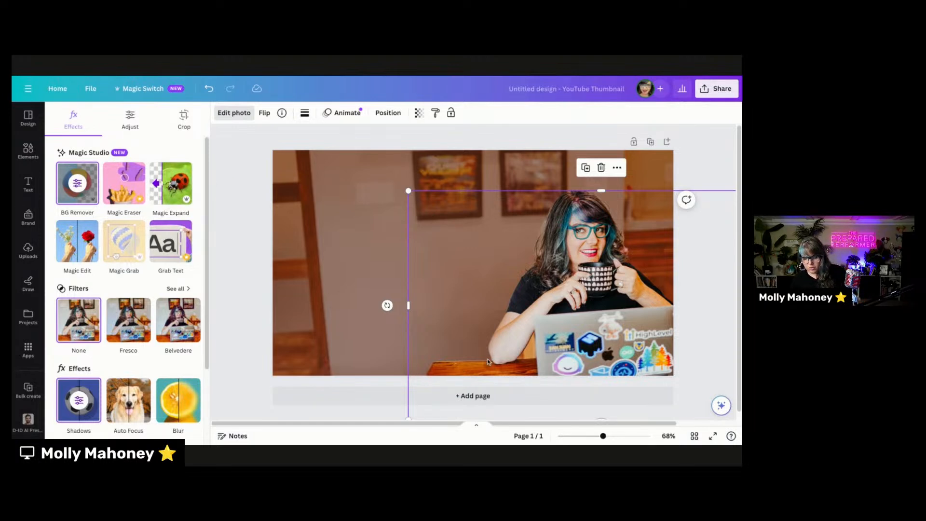
Add a second page and place the tall portrait of the woman in black from the uploads on it.
click(331, 400)
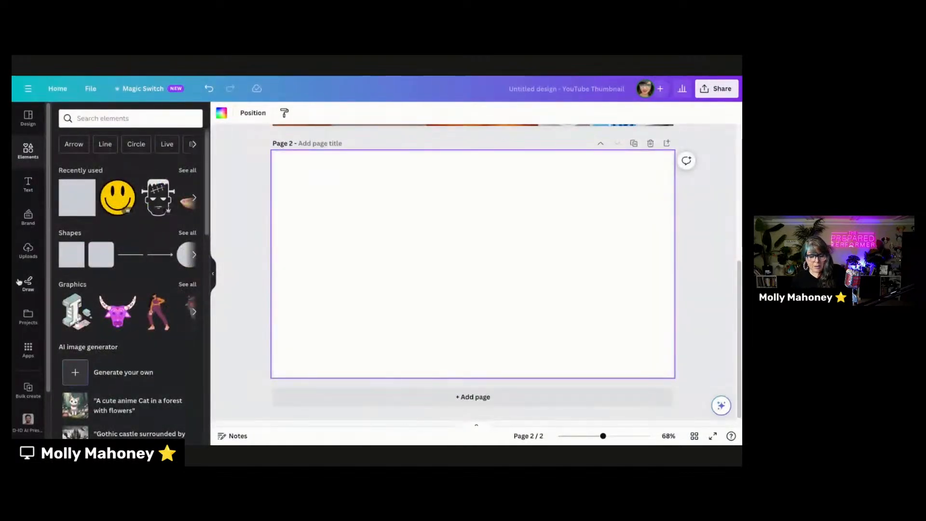
click(28, 255)
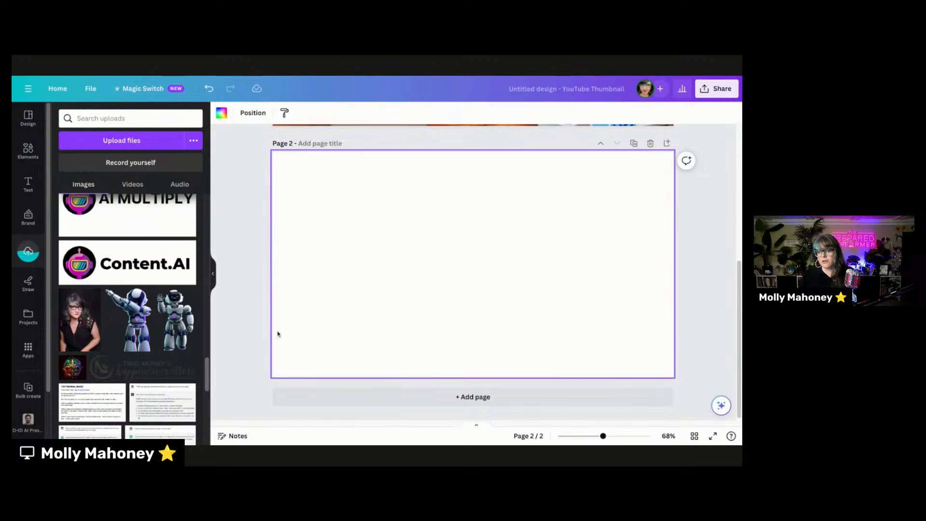
scroll(126, 311, down, 2)
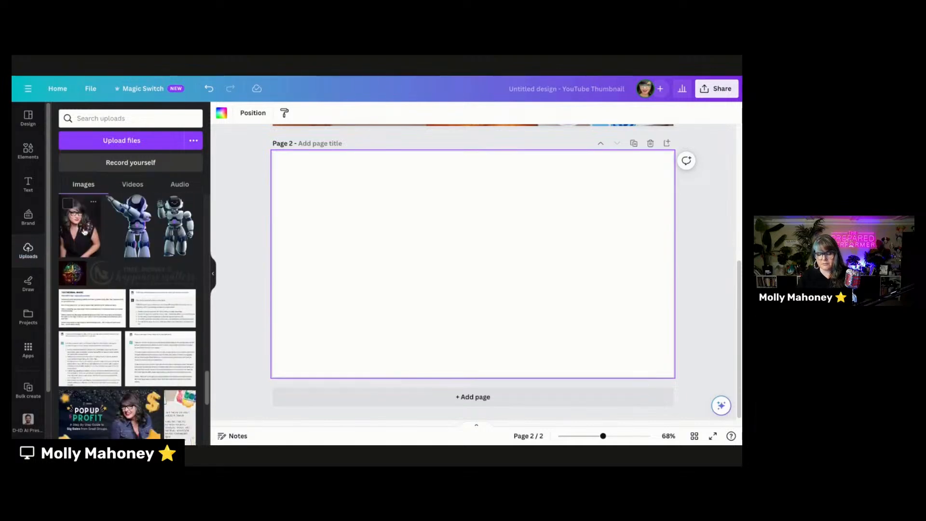
click(85, 232)
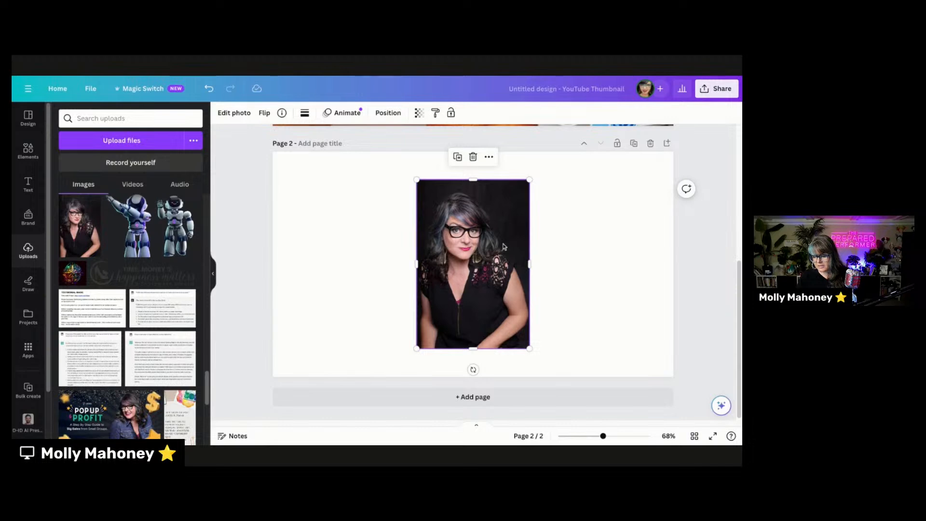
mouse_move(419, 264)
mouse_down()
mouse_move(390, 263)
mouse_move(417, 264)
mouse_up()
Move the tall portrait to the page's right edge and add the square close-up of the same woman from the uploads.
scroll(180, 257, up, 10)
scroll(180, 257, up, 10)
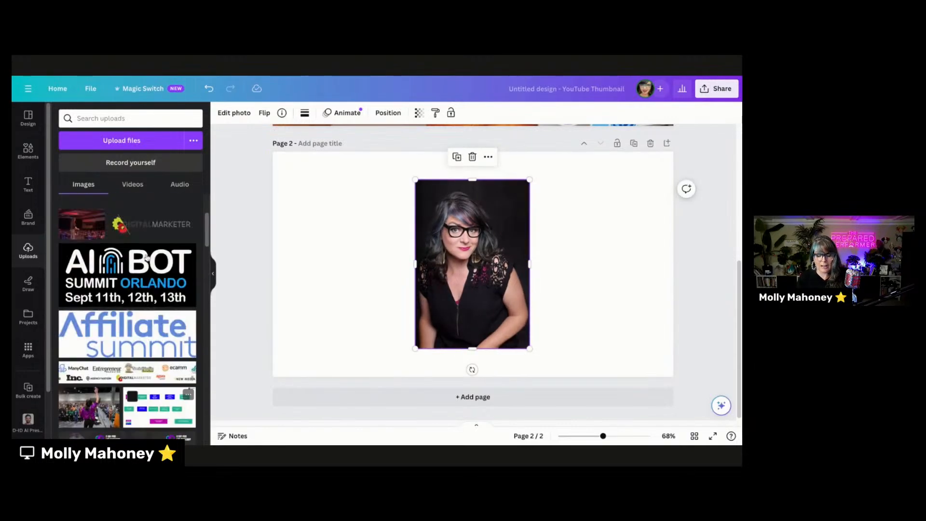
drag(440, 277, 486, 288)
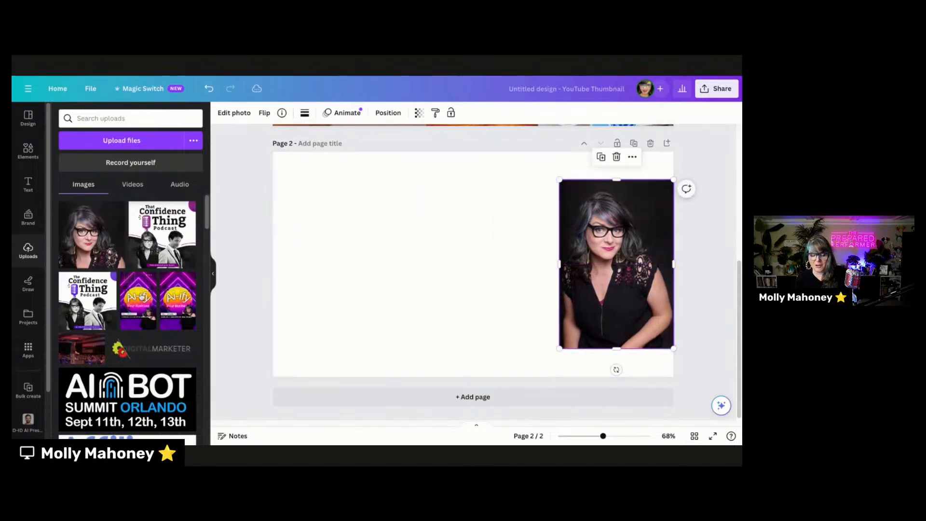
click(81, 253)
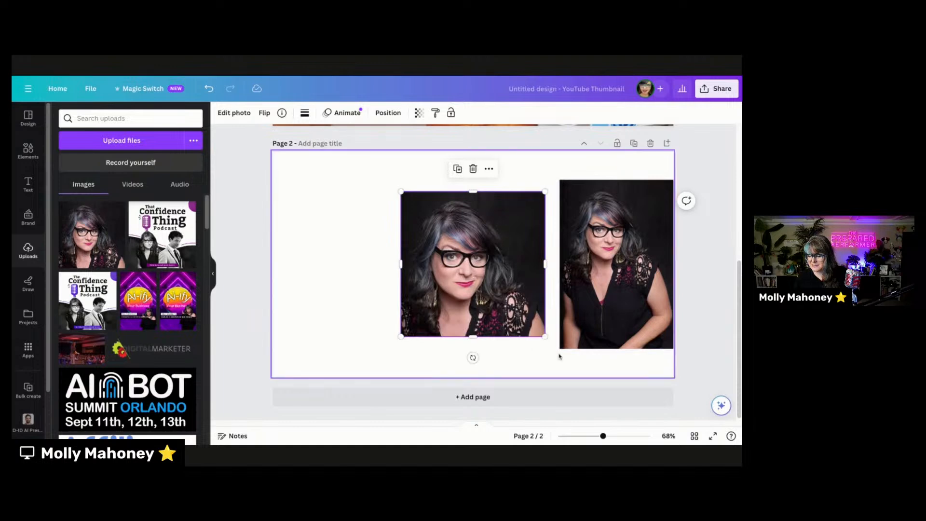
click(589, 301)
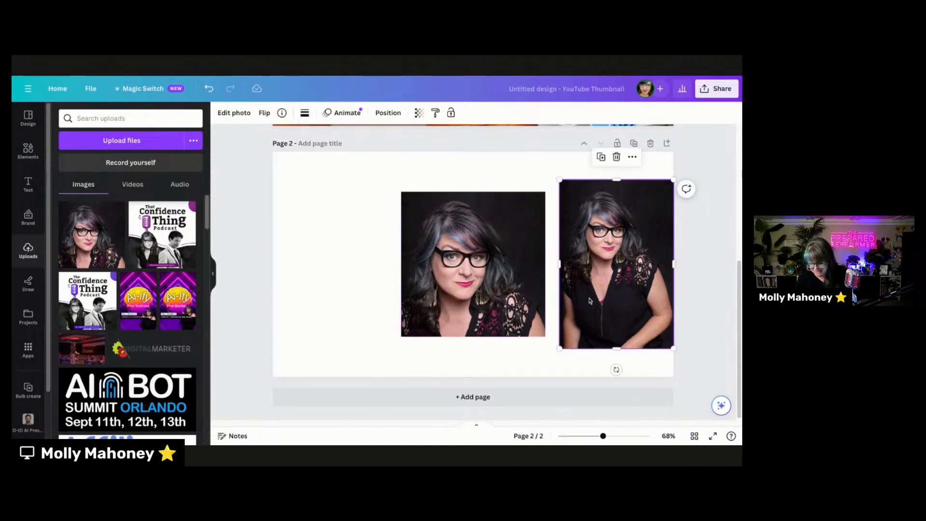
key(Delete)
drag(542, 302, 470, 265)
key(ctrl+z)
key(ctrl+z)
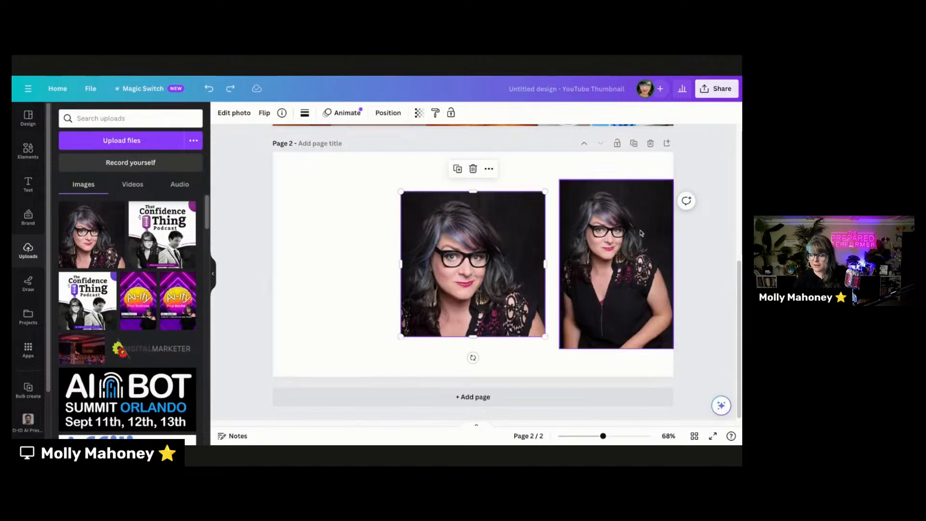
Move the square close-up to the upper-left area of page 2 and shrink it to just over half its size.
drag(484, 247, 379, 236)
drag(438, 180, 375, 205)
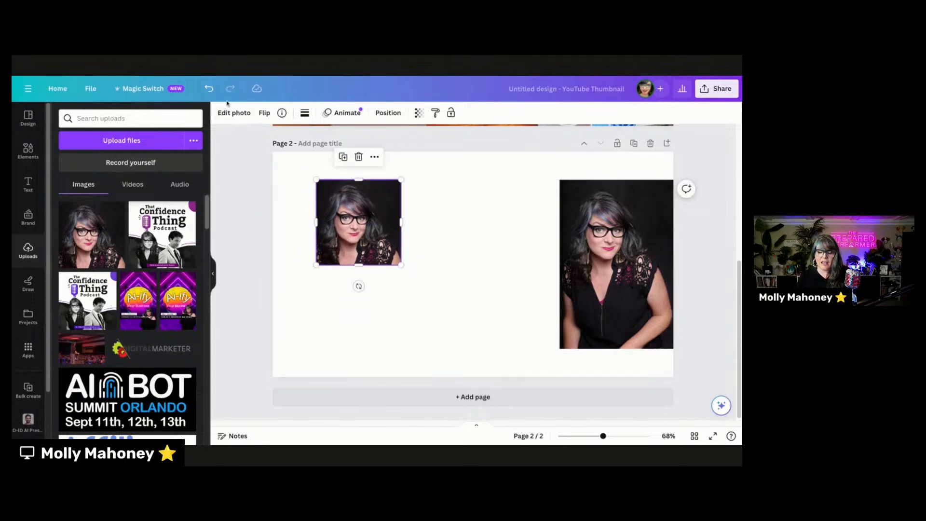
Generate a freeform Magic Expand of the square close-up, extending its frame slightly outward on the left and further down at the bottom.
click(234, 115)
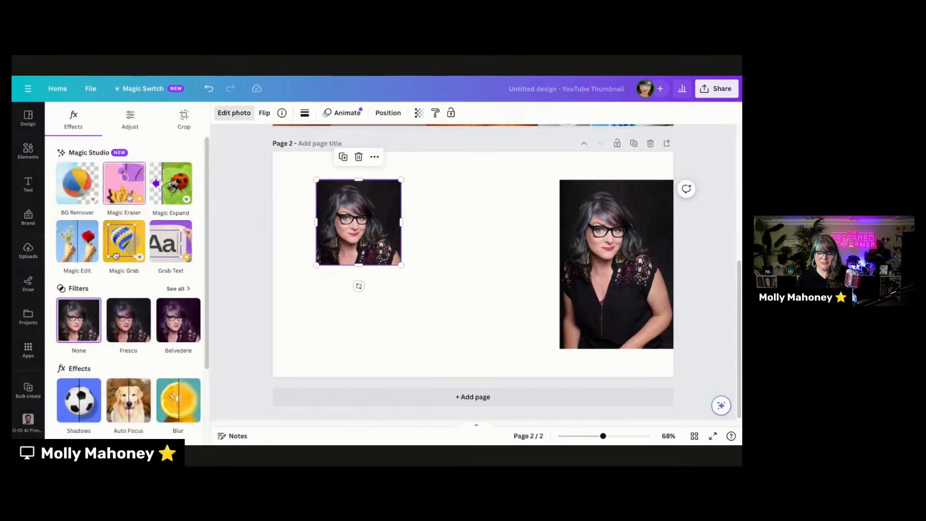
click(171, 185)
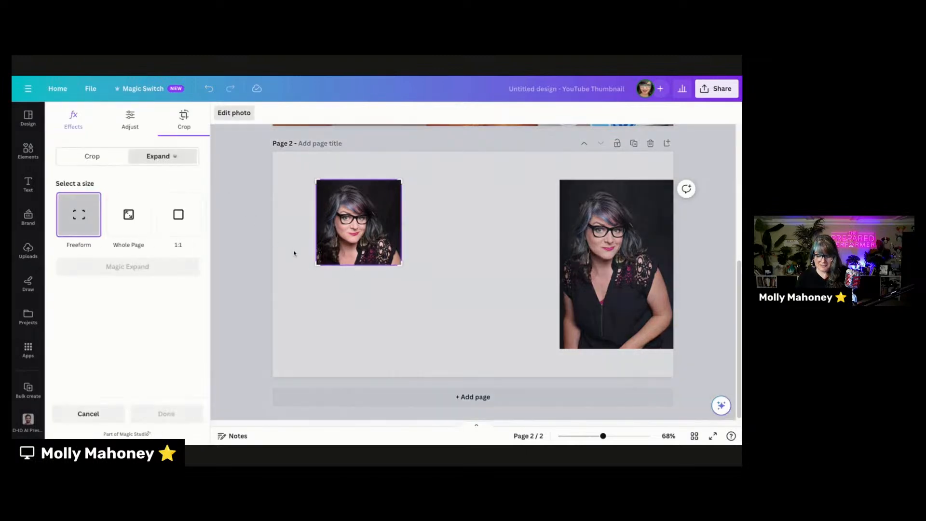
drag(316, 266, 307, 291)
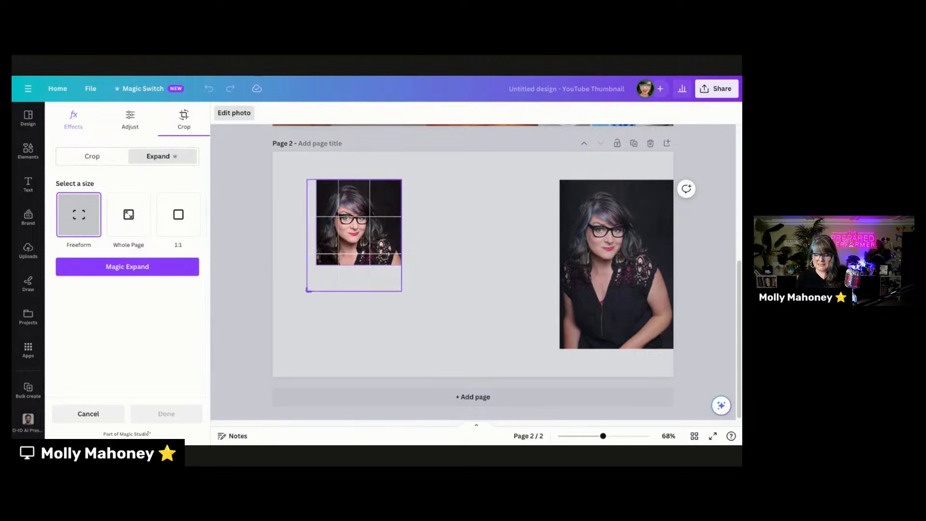
click(117, 269)
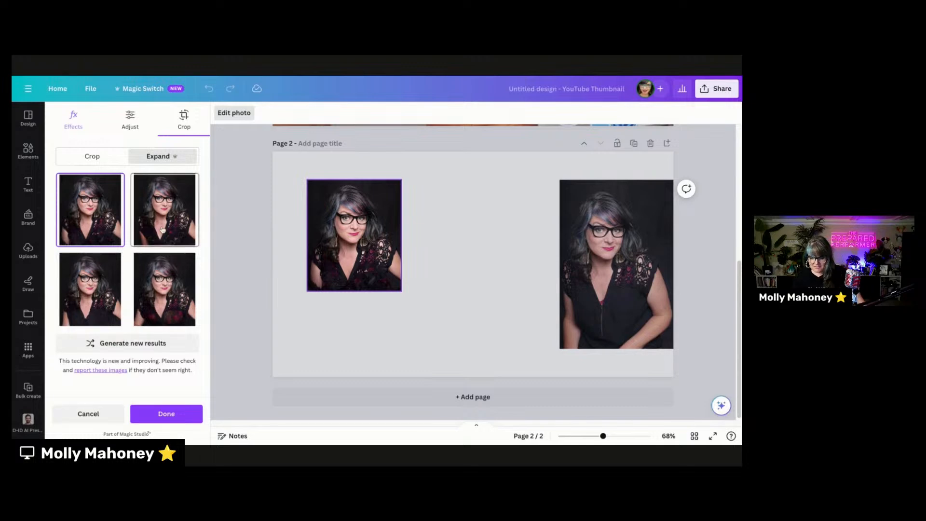
Compare the four generated expansions of the close-up and apply the third one, with the plain black lower blouse.
click(165, 209)
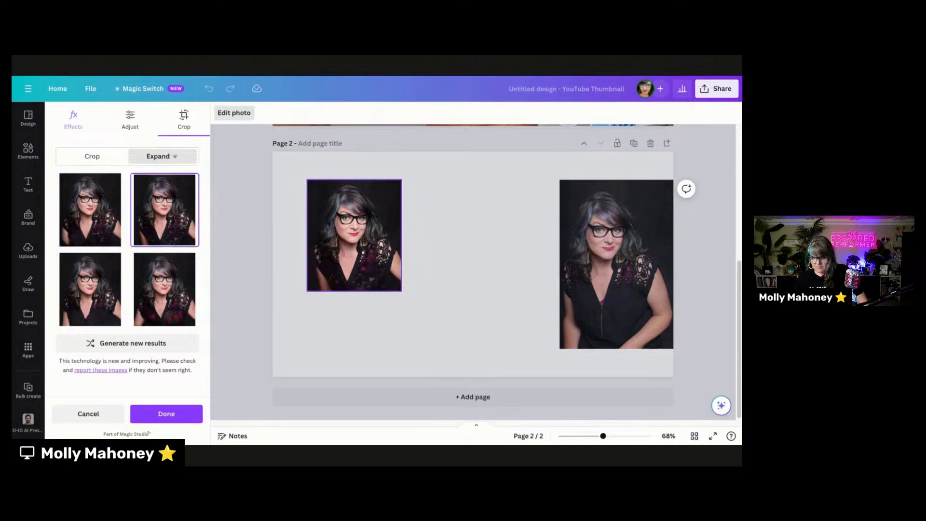
click(171, 311)
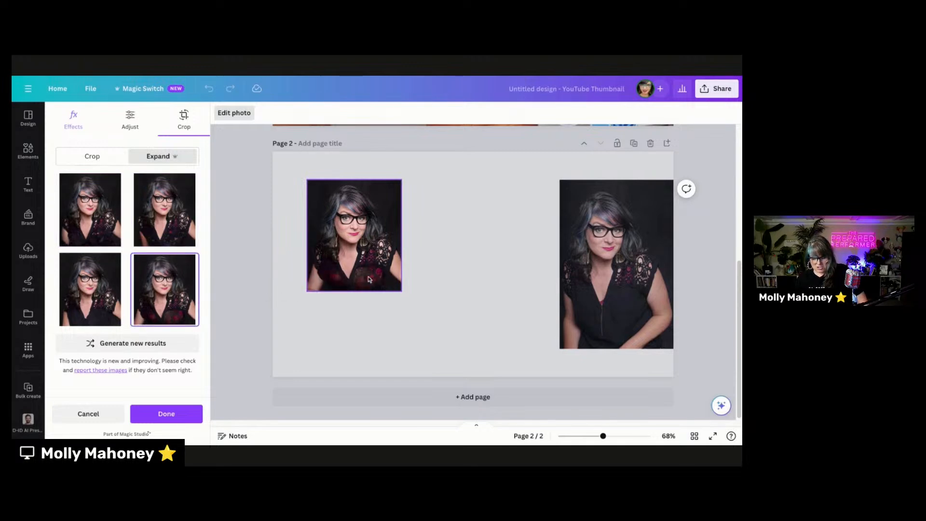
click(89, 294)
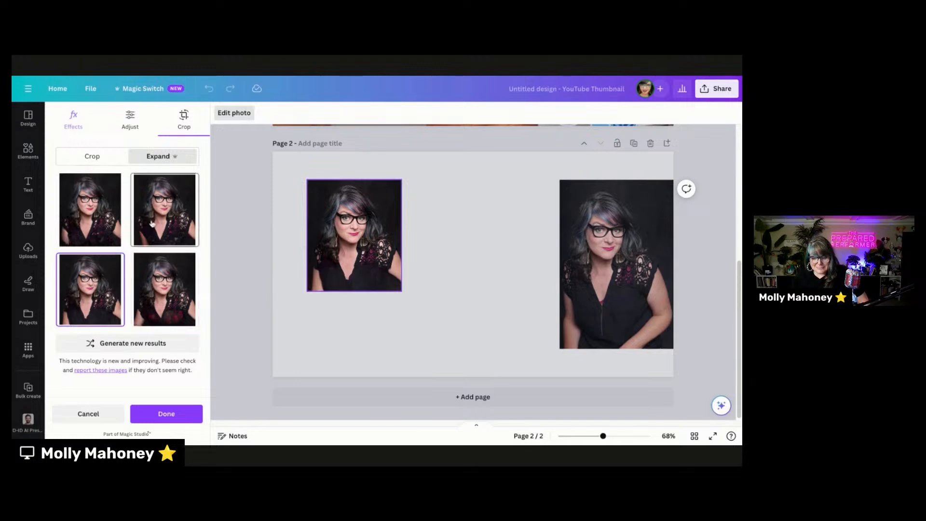
click(152, 224)
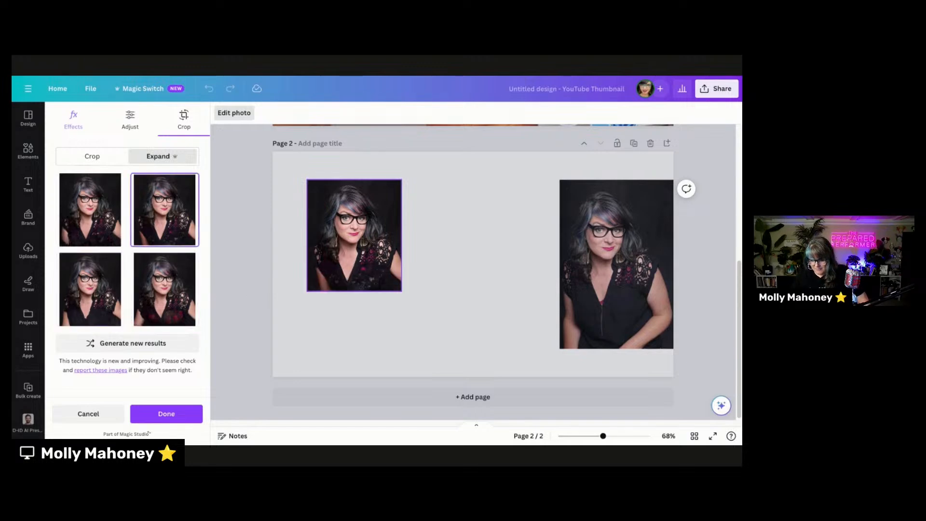
click(78, 212)
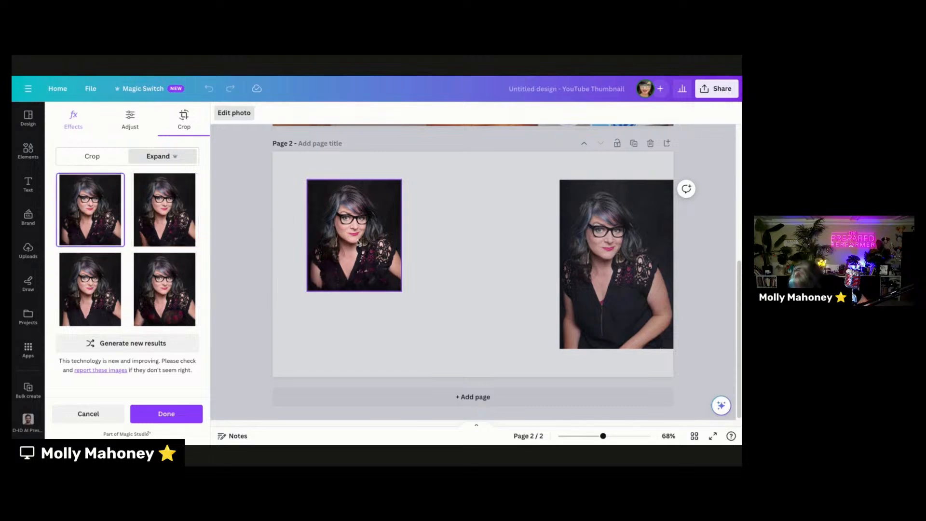
click(153, 228)
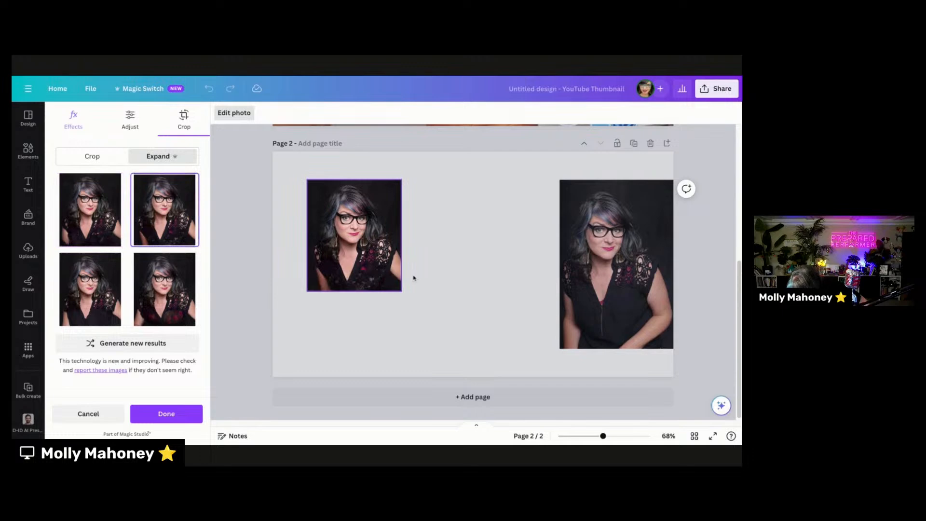
click(89, 316)
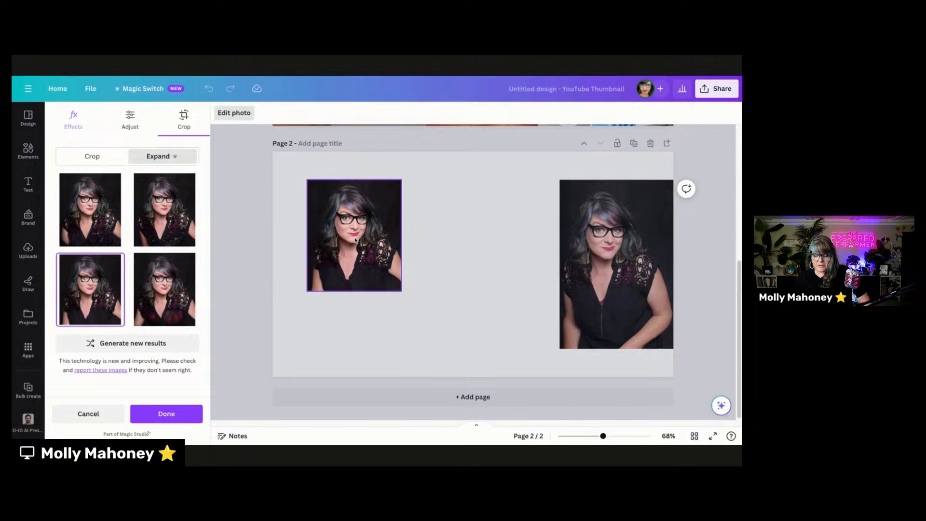
click(178, 414)
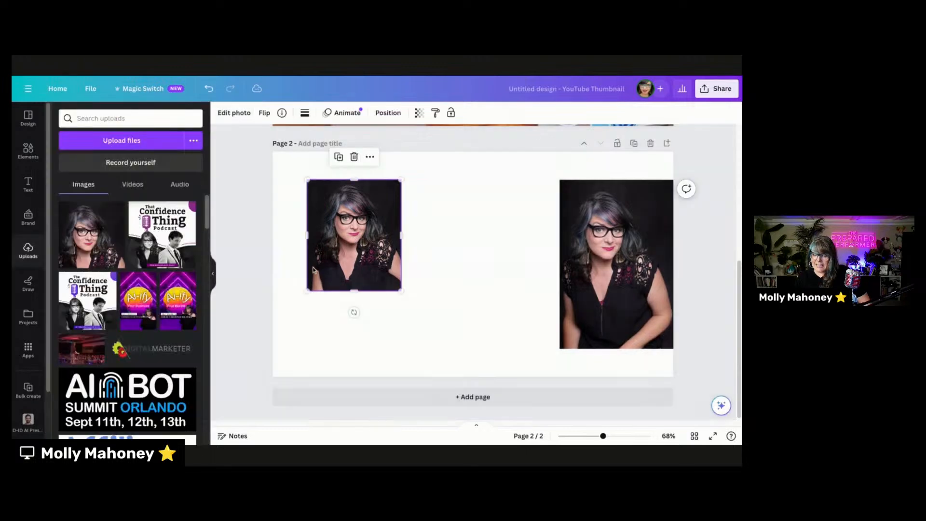
Magic Expand the close-up again in Freeform, extending it down and to the right, and keep the first result after inspecting its details.
click(234, 113)
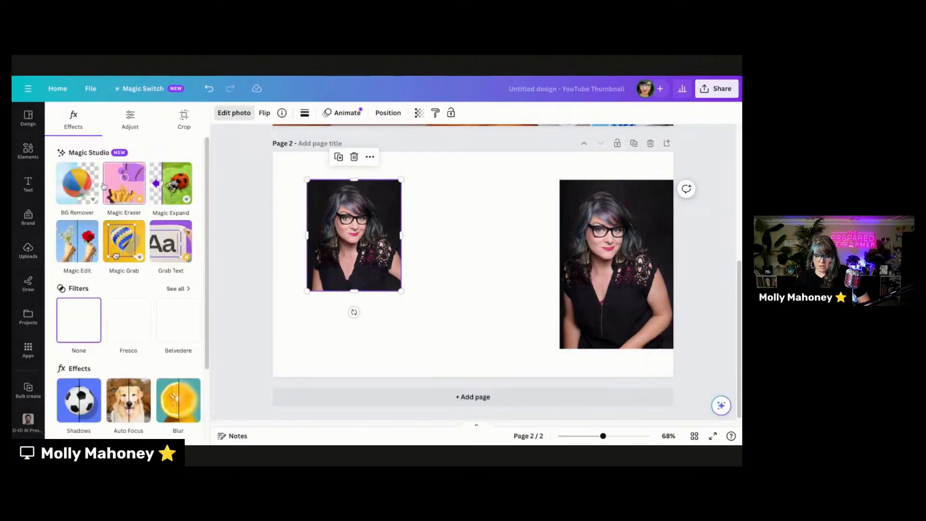
click(162, 195)
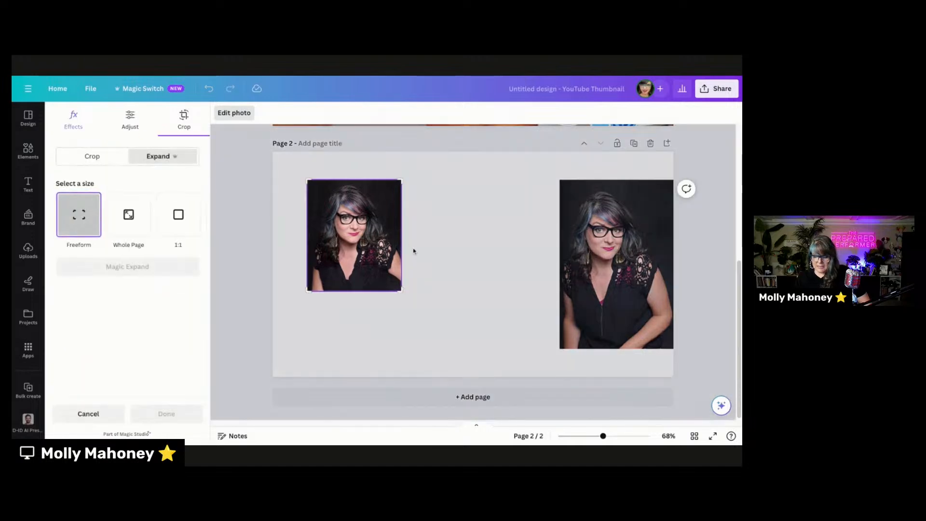
drag(403, 292, 443, 352)
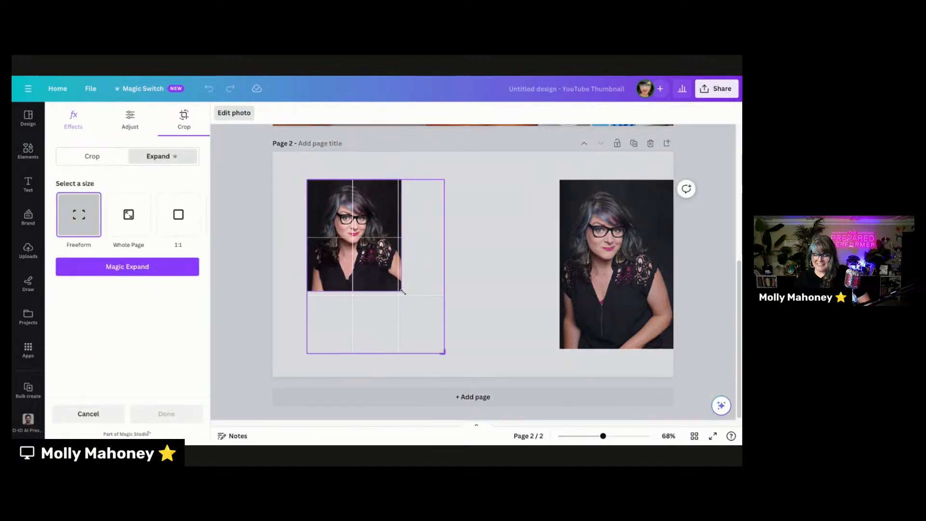
click(111, 267)
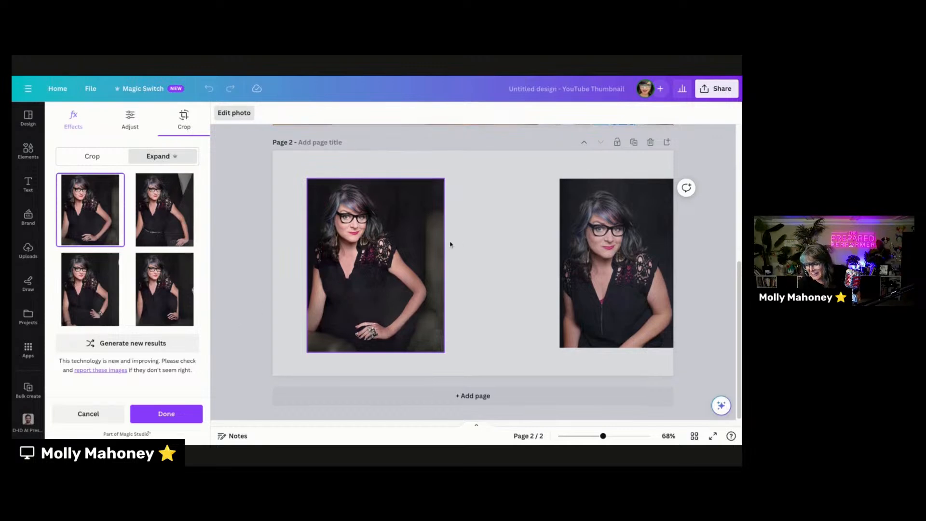
drag(603, 436, 623, 436)
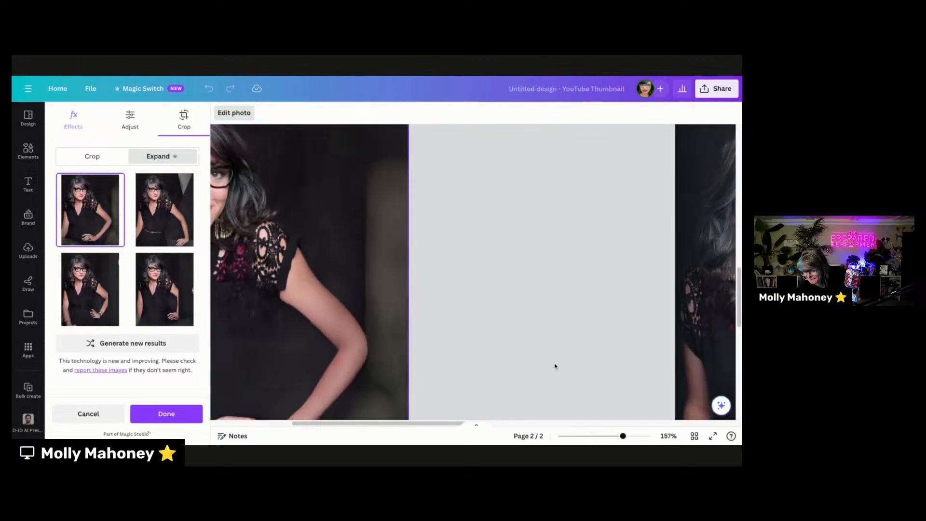
click(491, 331)
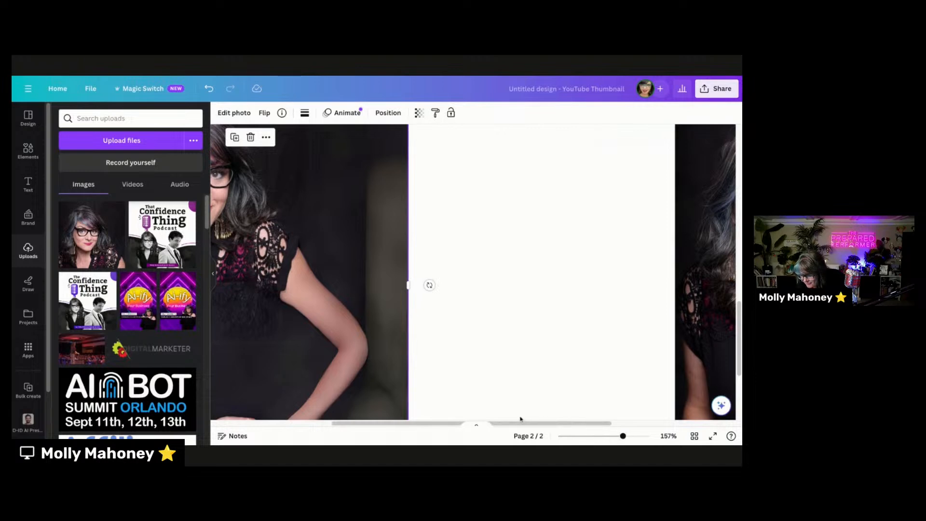
scroll(422, 307, left, 5)
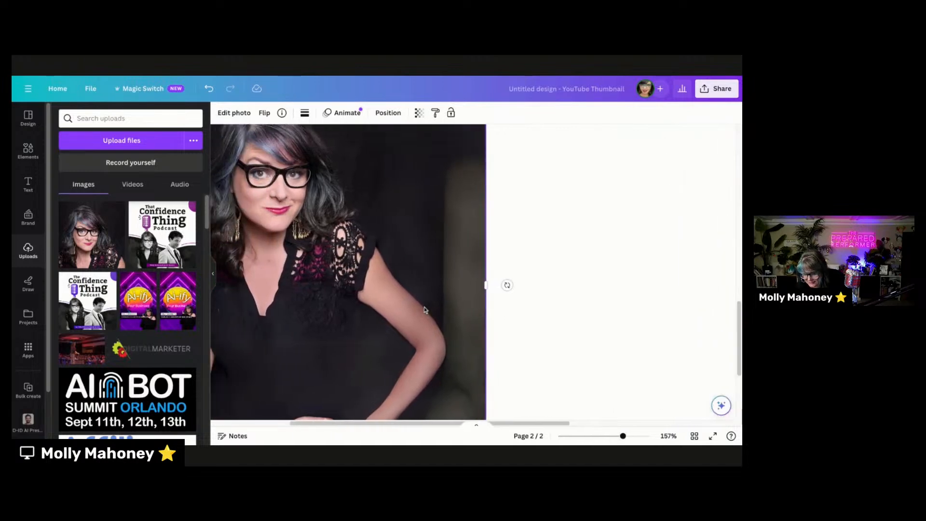
scroll(540, 357, down, 5)
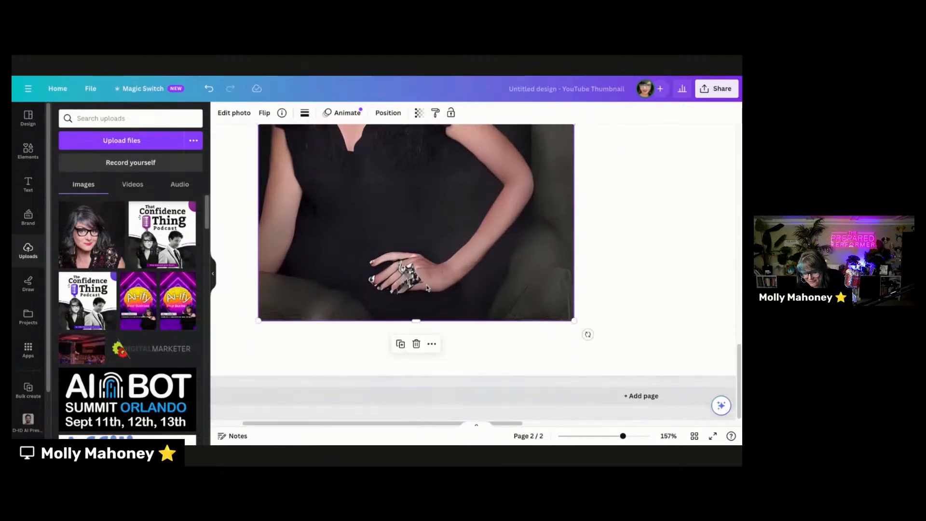
scroll(413, 269, up, 6)
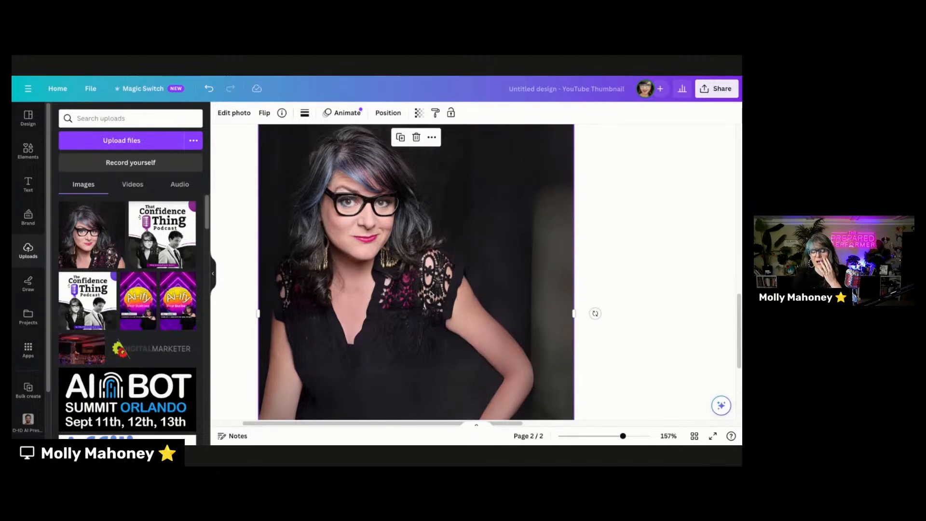
scroll(434, 295, down, 1)
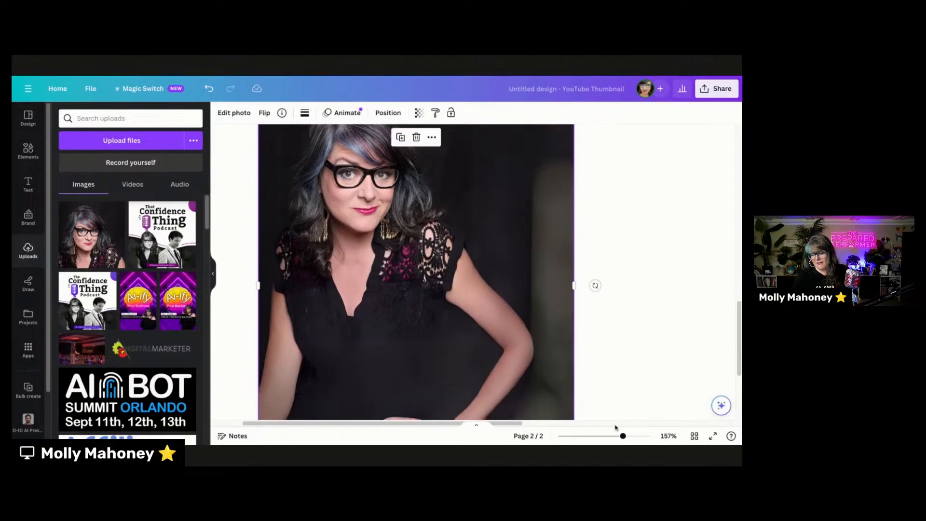
drag(623, 435, 593, 436)
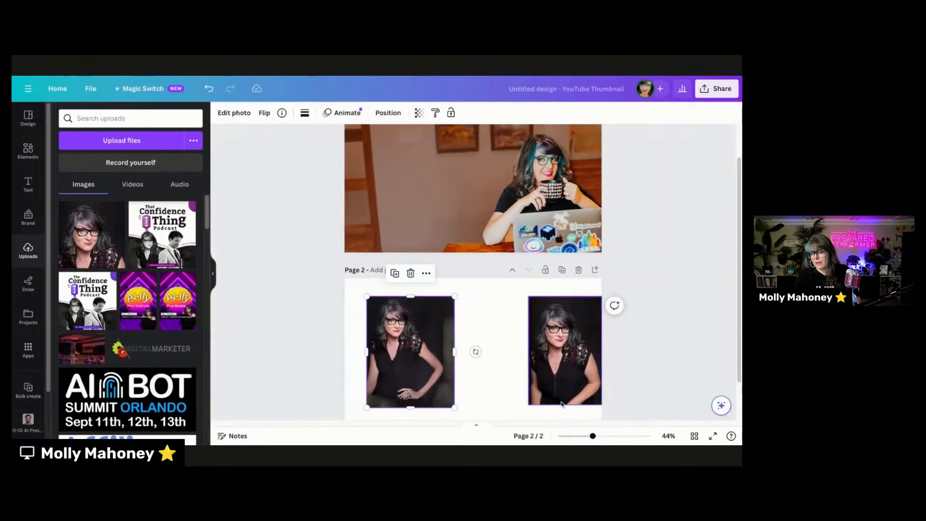
Reposition the grabbed woman and laptop on page 1 slightly left of their earlier place.
mouse_move(565, 184)
mouse_down()
mouse_move(517, 170)
mouse_move(564, 187)
mouse_up()
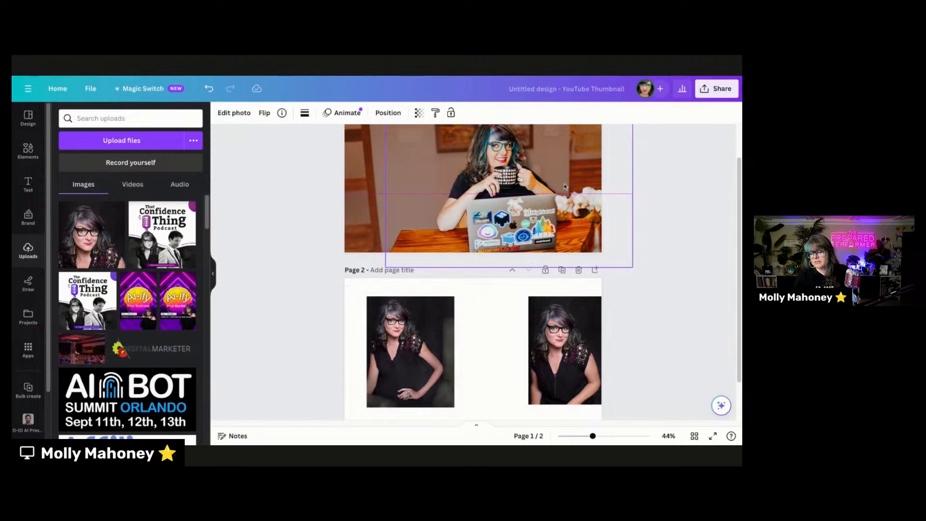
drag(471, 194, 497, 202)
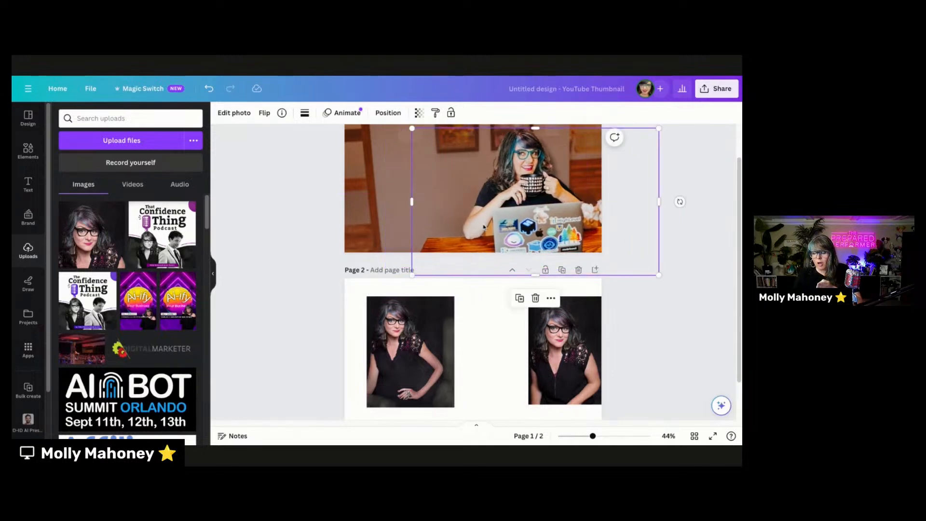
click(265, 355)
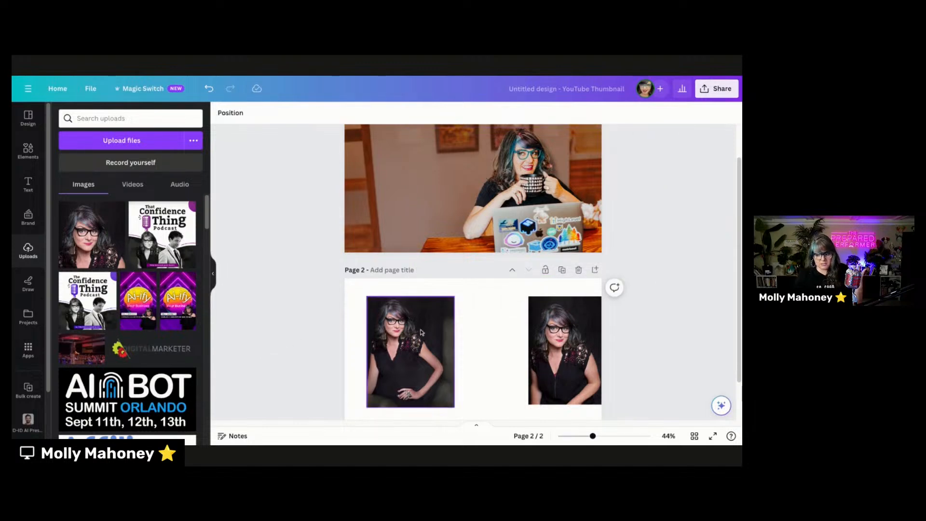
Add a third page and place the photo of the speaker on stage from the uploads on it.
scroll(443, 346, down, 2)
click(488, 400)
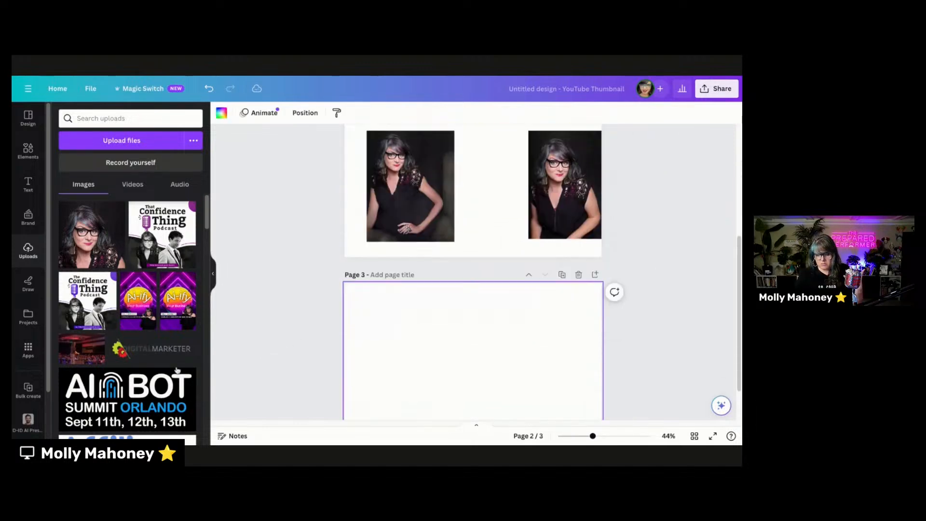
click(82, 348)
drag(439, 298, 439, 298)
Try Magic Expand on the stage photo at Whole Page size, inspect the first result up close, and discard the expansion.
click(235, 114)
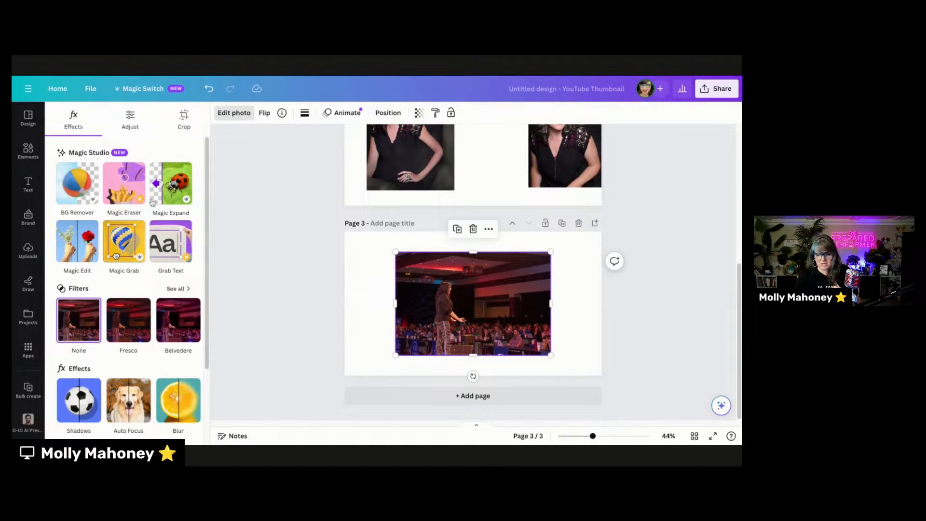
click(159, 187)
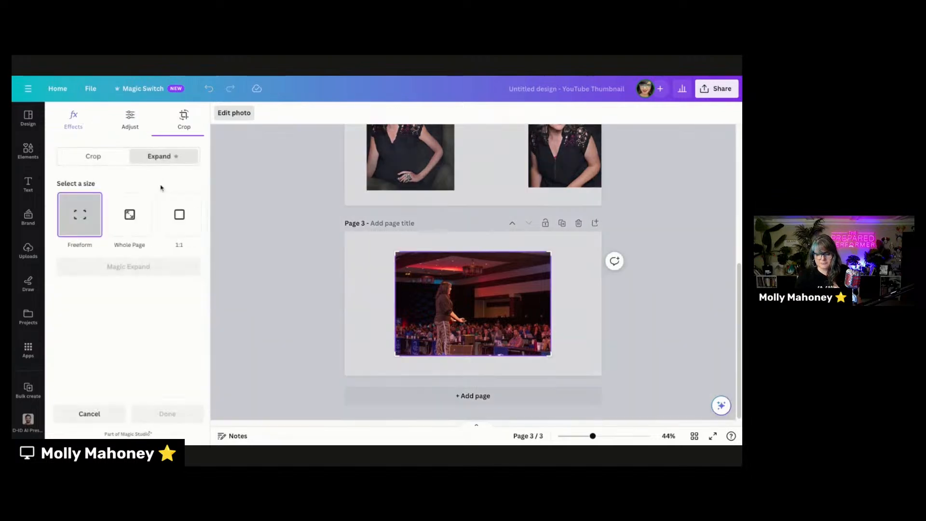
click(130, 215)
click(136, 263)
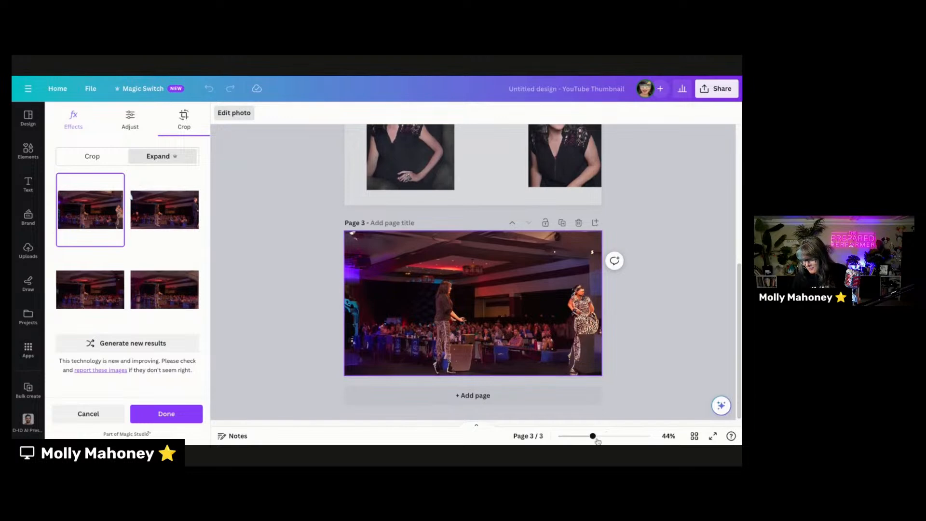
drag(593, 436, 615, 436)
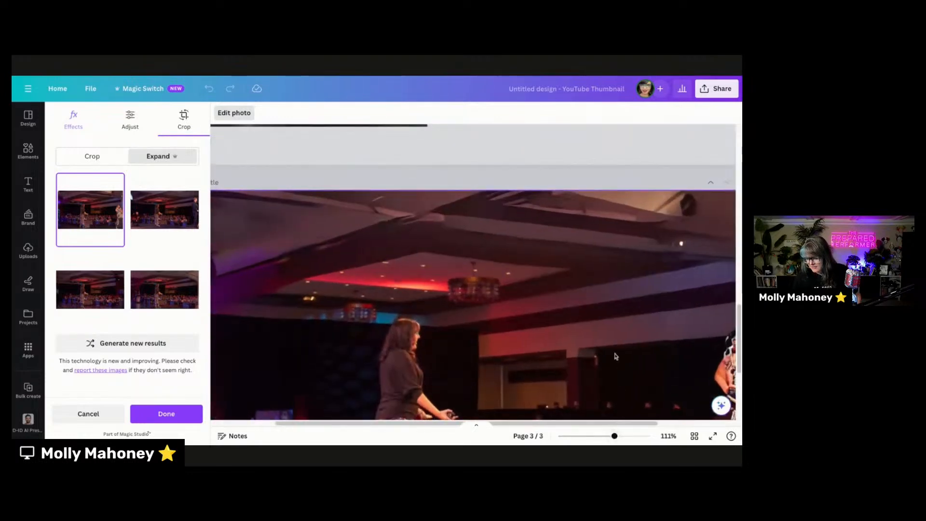
scroll(612, 352, down, 3)
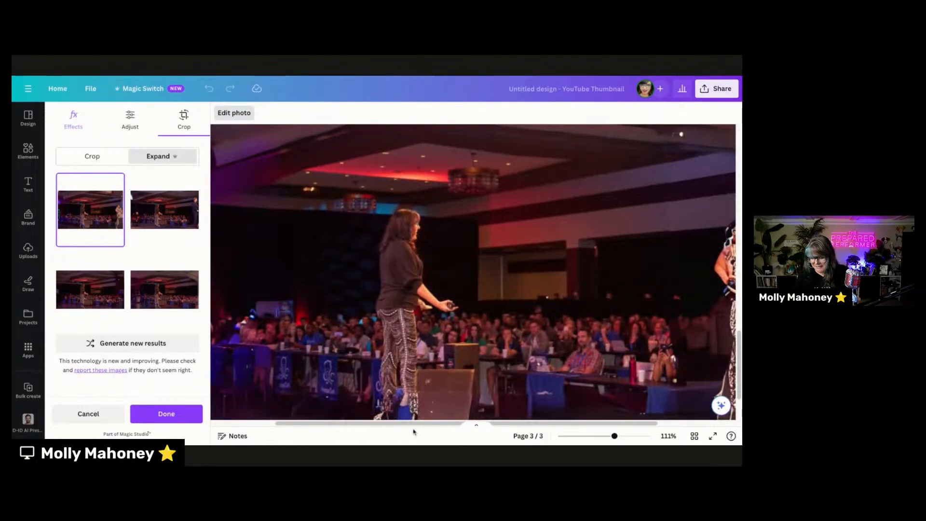
scroll(414, 428, right, 3)
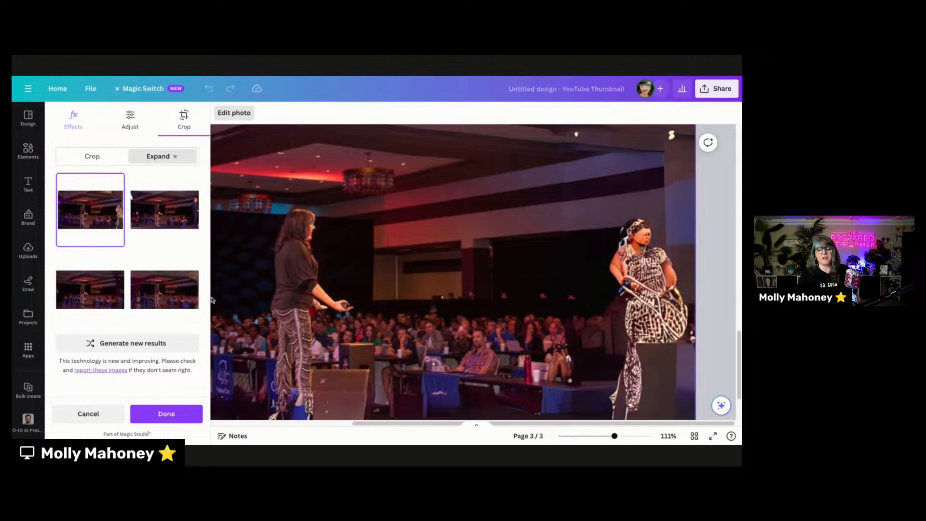
scroll(405, 213, down, 1)
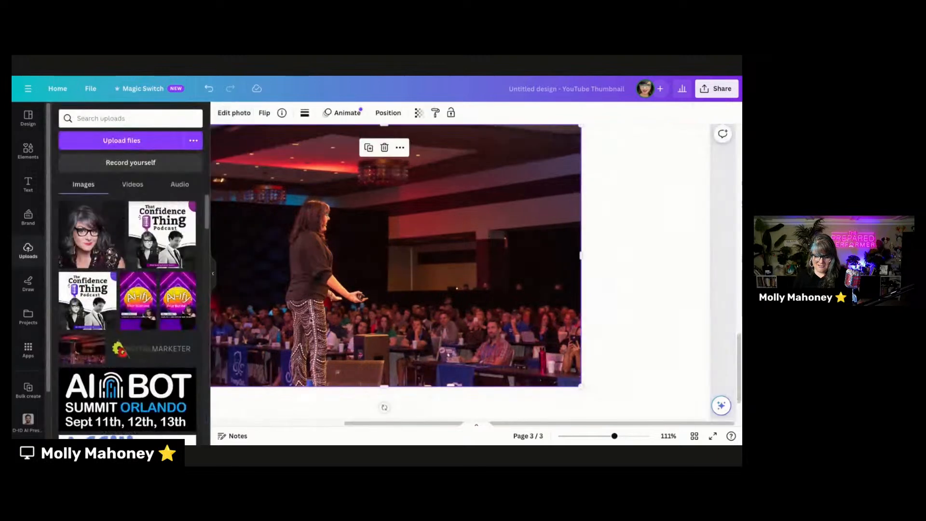
click(96, 414)
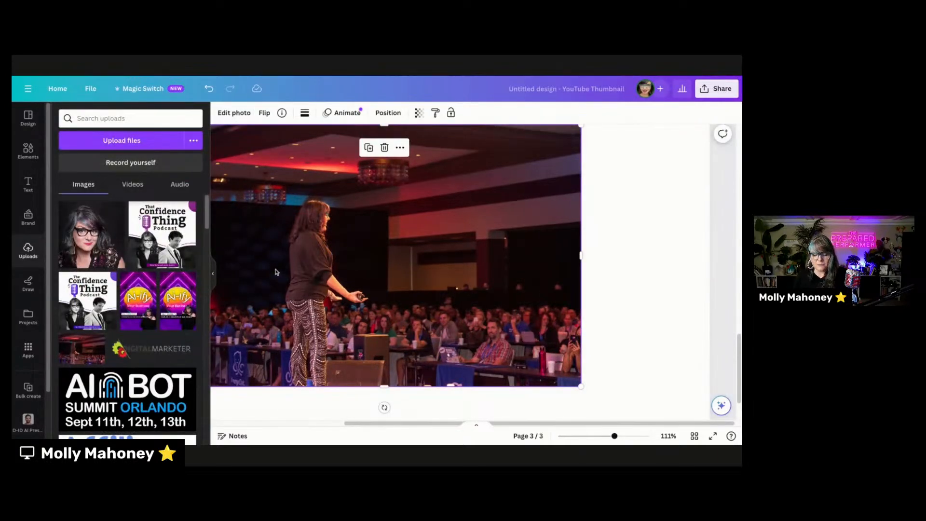
Review the photos on all three pages of the design at a reduced zoom level.
scroll(285, 271, down, 5)
click(562, 437)
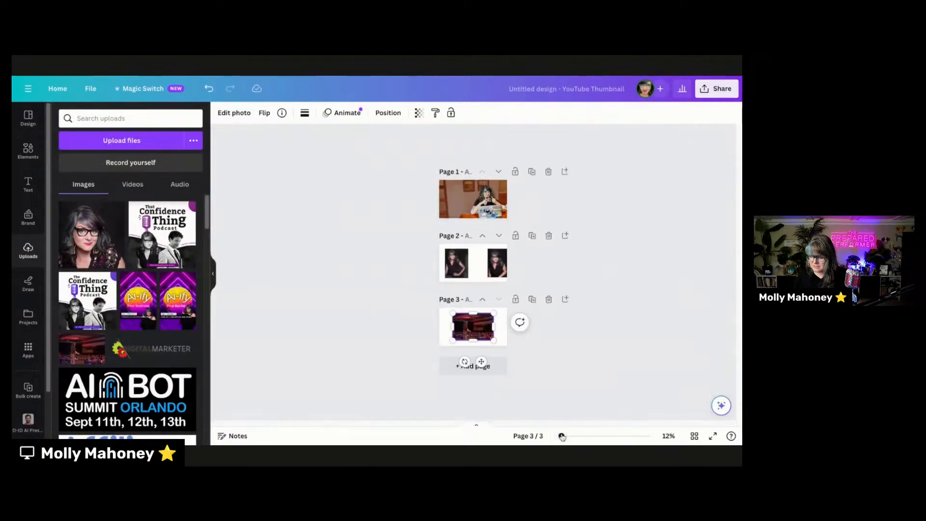
click(575, 437)
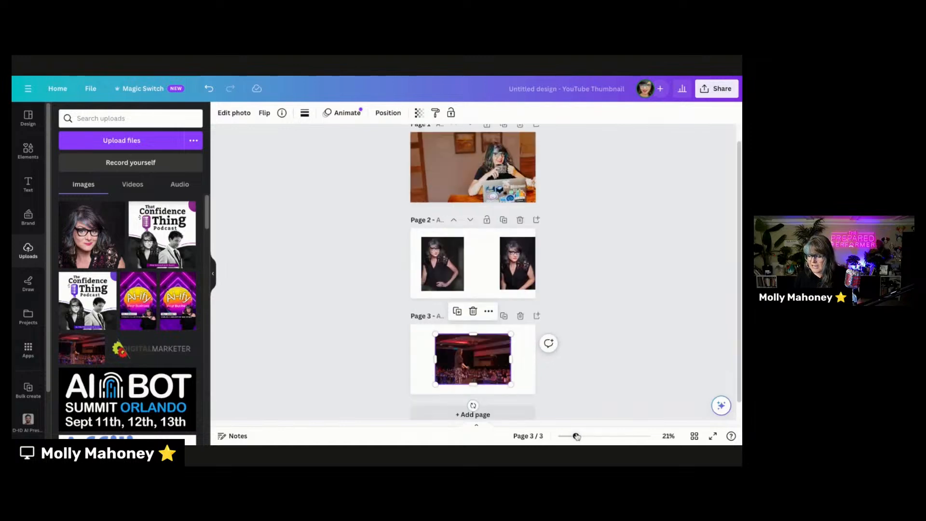
click(599, 437)
scroll(523, 333, down, 2)
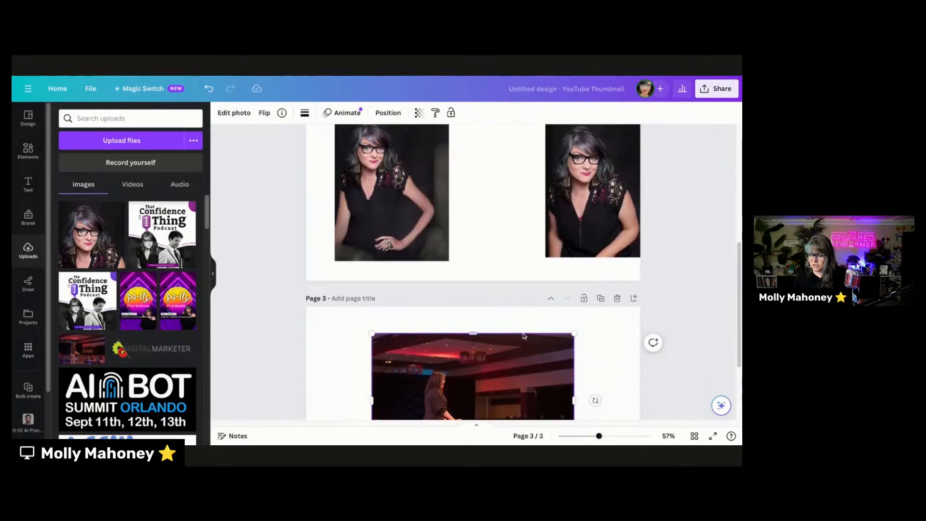
scroll(524, 336, up, 6)
click(548, 229)
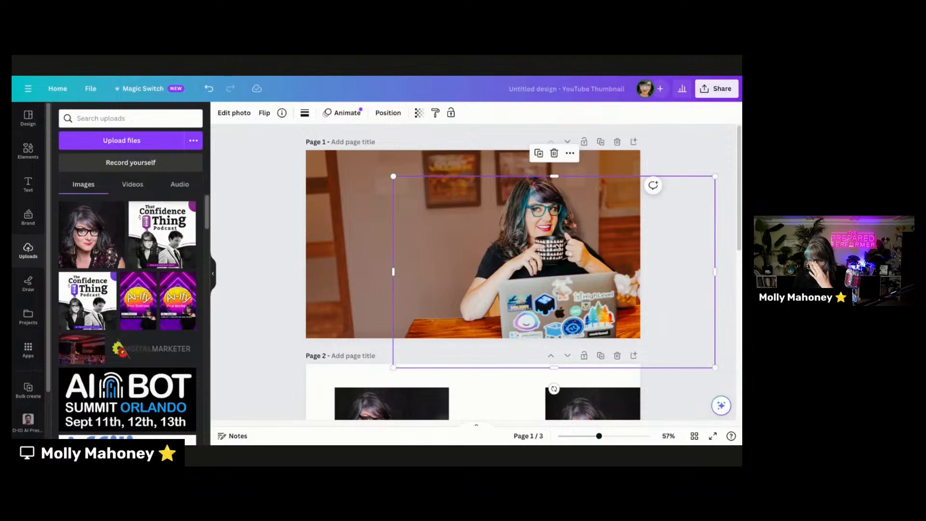
scroll(504, 255, down, 3)
scroll(503, 255, down, 1)
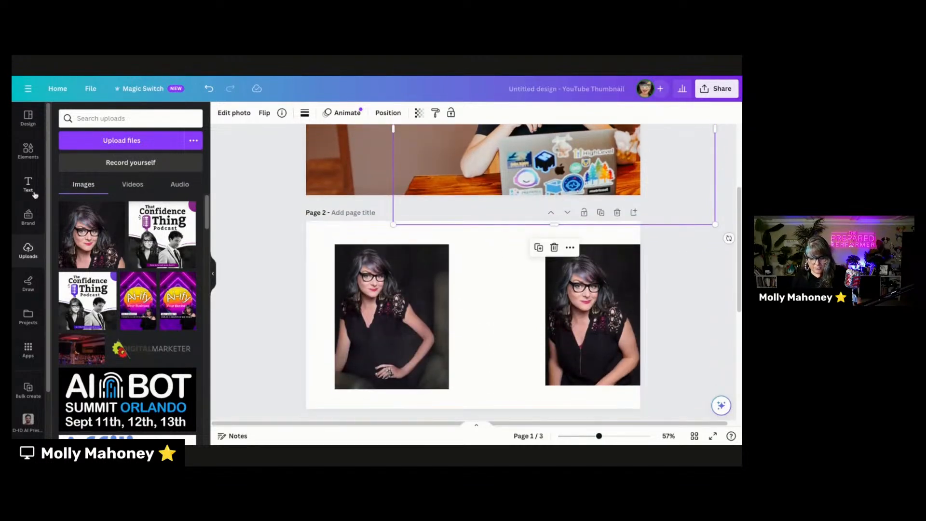
scroll(454, 274, down, 6)
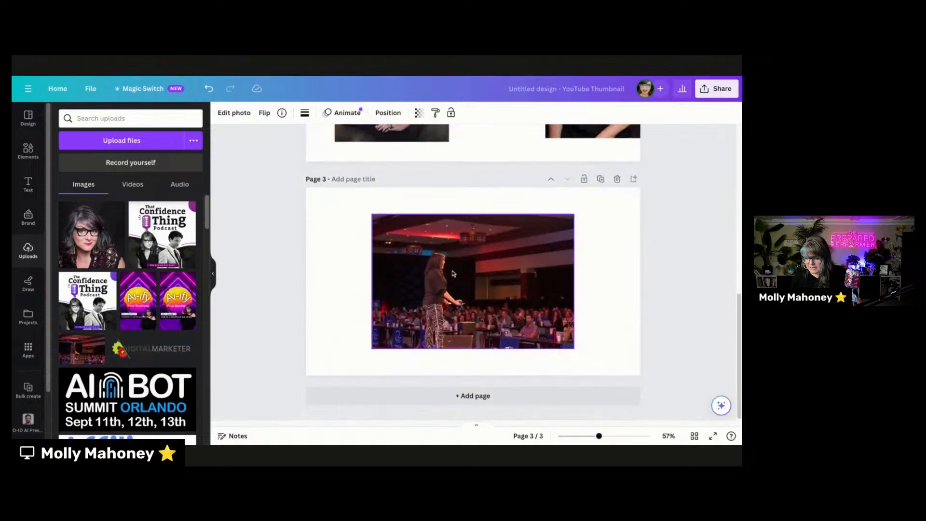
Align the stage photo with page 3's upper-left corner and enlarge it to about 1,280 by 853 to cover the page.
drag(453, 274, 388, 247)
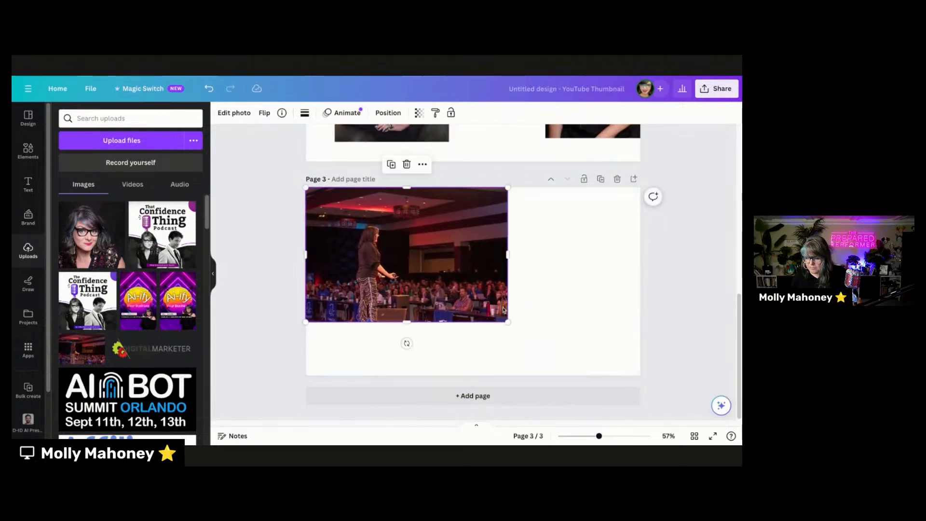
drag(508, 322, 640, 410)
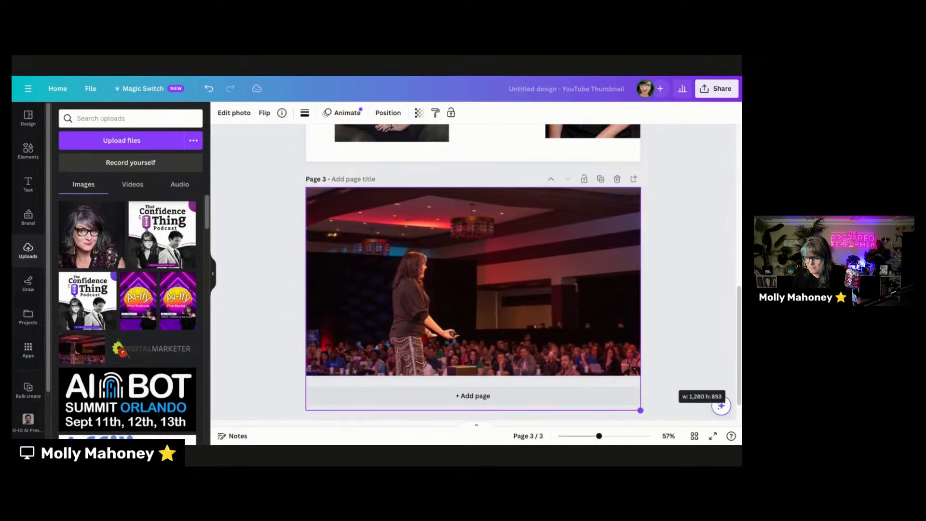
click(665, 344)
Add a fourth page and place the uploaded photo of the woman in purple waving at a crowd on it.
click(491, 397)
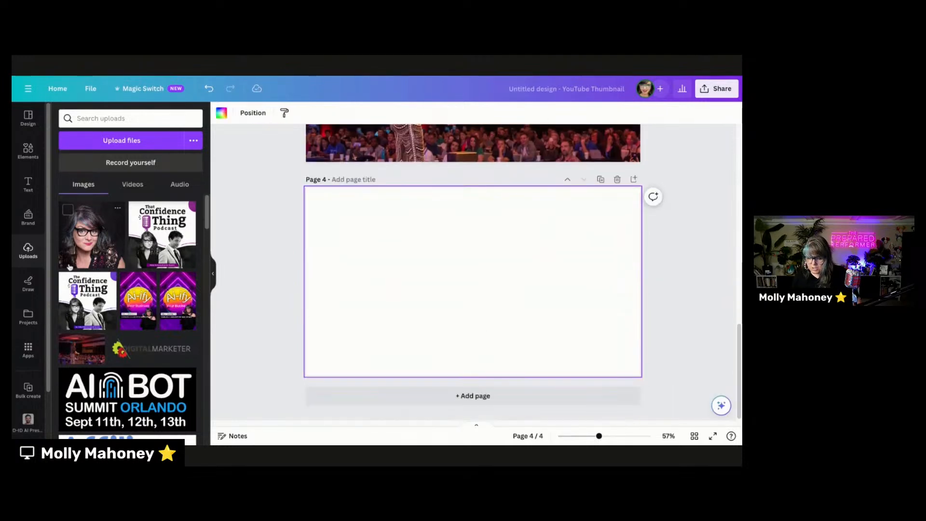
scroll(98, 259, down, 4)
scroll(98, 260, down, 3)
scroll(99, 260, up, 3)
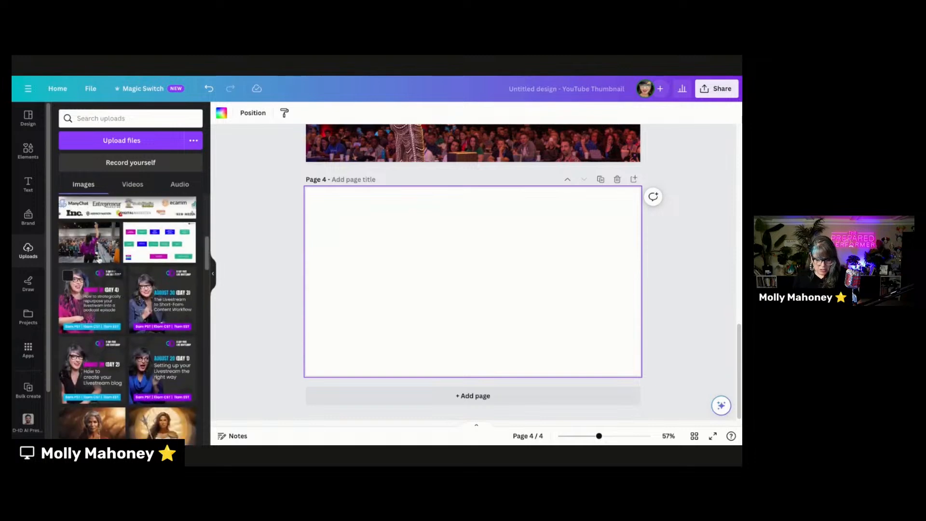
scroll(102, 268, down, 1)
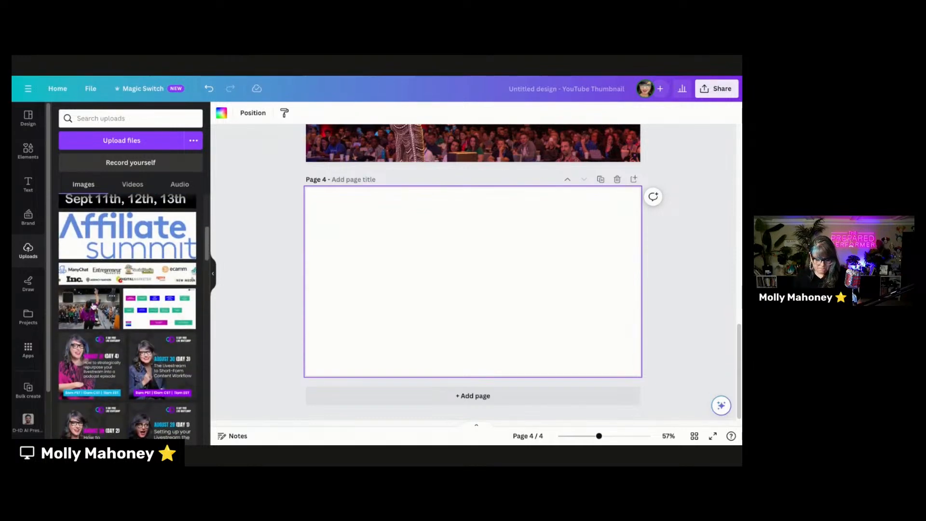
click(93, 305)
Move the crowd photo to page 4's upper-left corner and enlarge it to cover the whole page.
drag(507, 291, 445, 269)
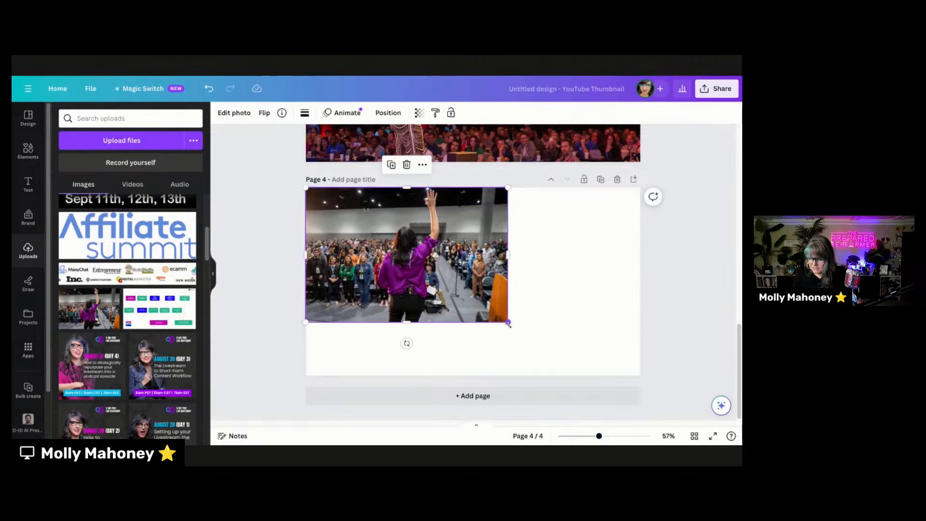
drag(508, 324, 640, 410)
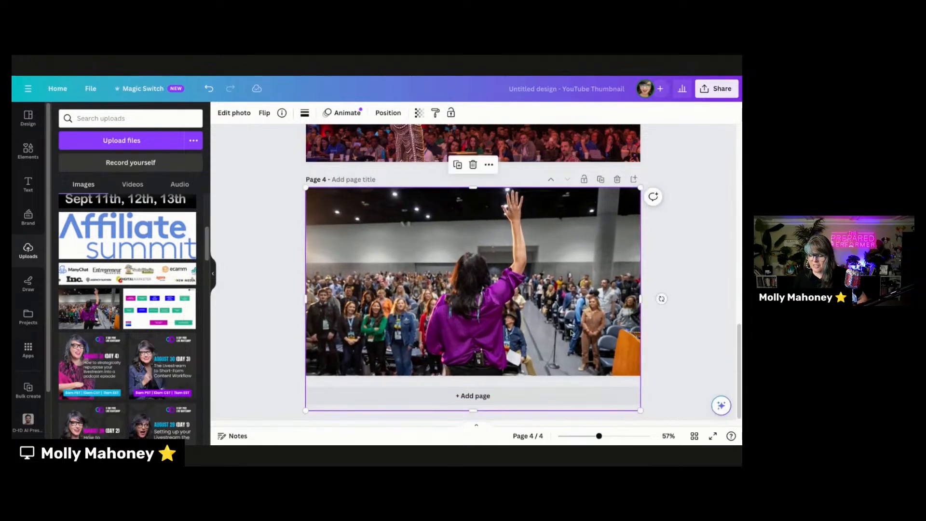
click(653, 265)
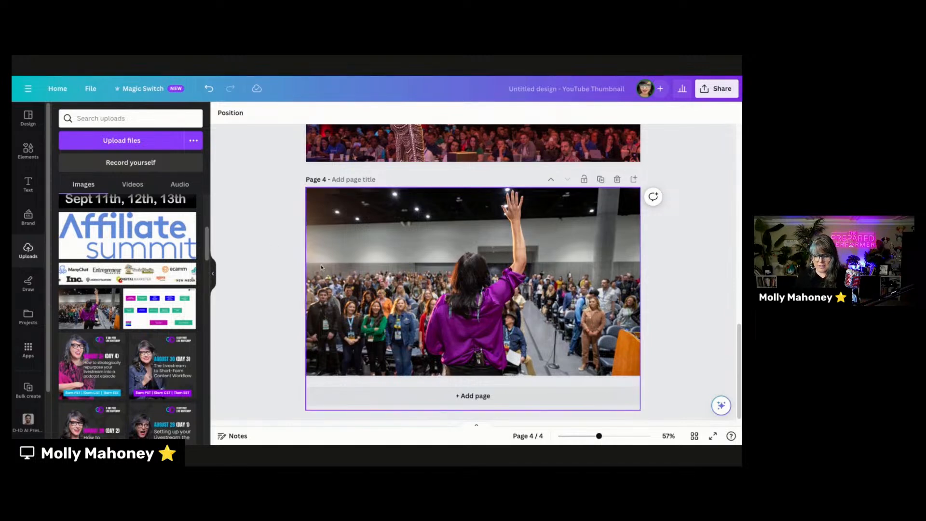
Open the crowd photo in Magic Edit and brush a tall vertical strip over the aisle as the area to edit.
click(308, 223)
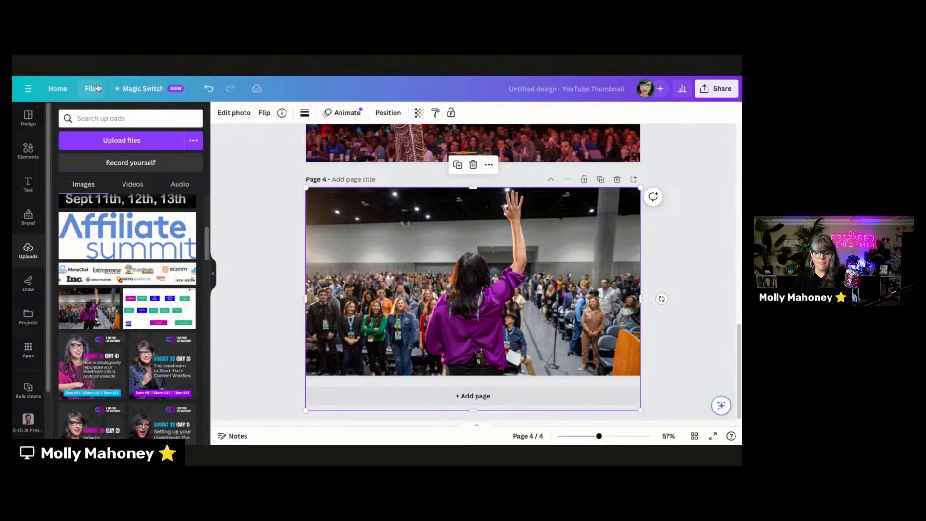
click(234, 112)
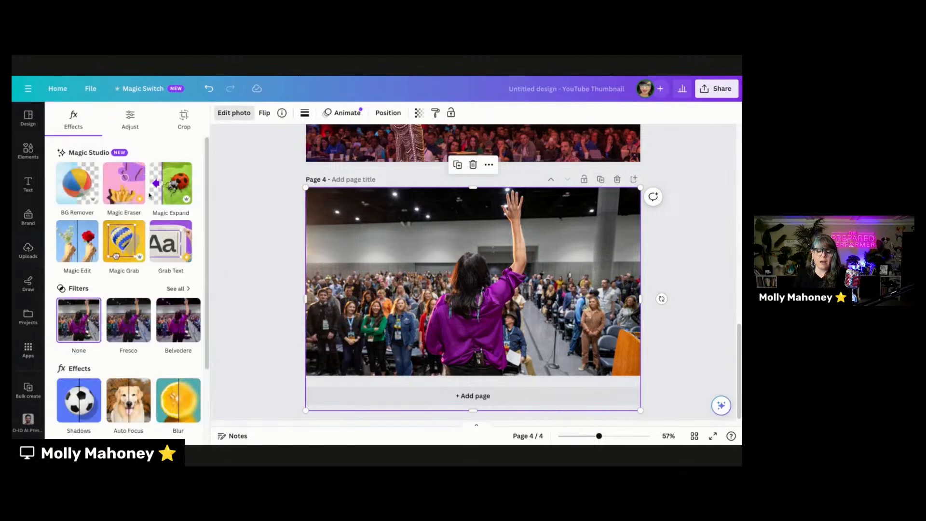
click(77, 241)
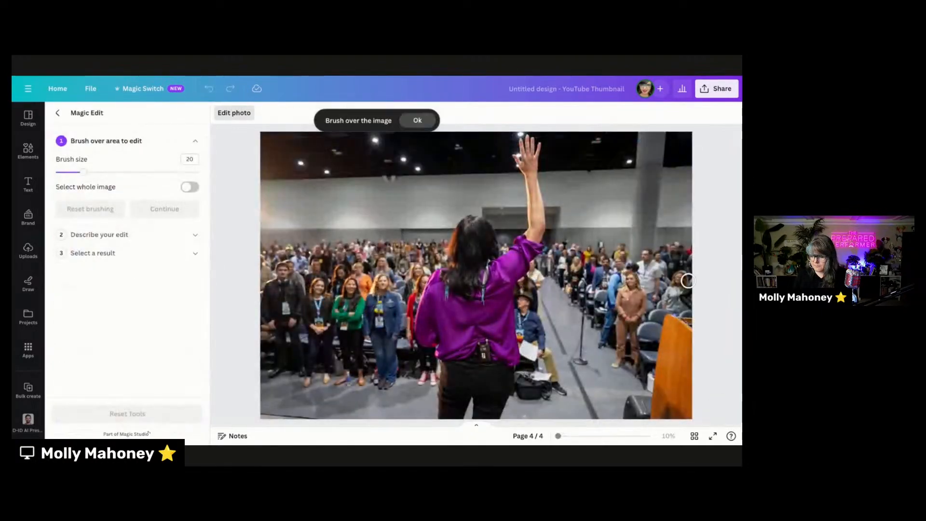
drag(585, 266, 583, 360)
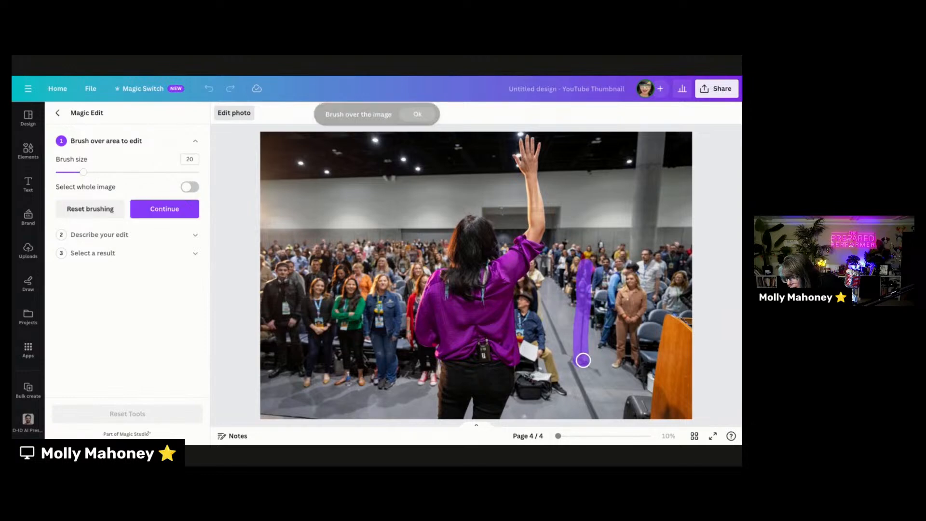
click(165, 210)
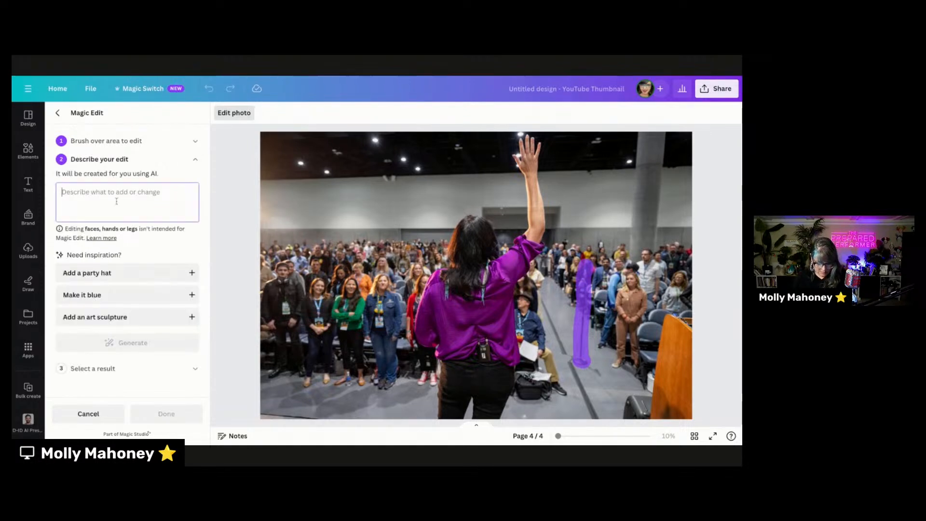
Describe the edit as "Tall pink flamingo" and generate results for the brushed area.
text(Ta)
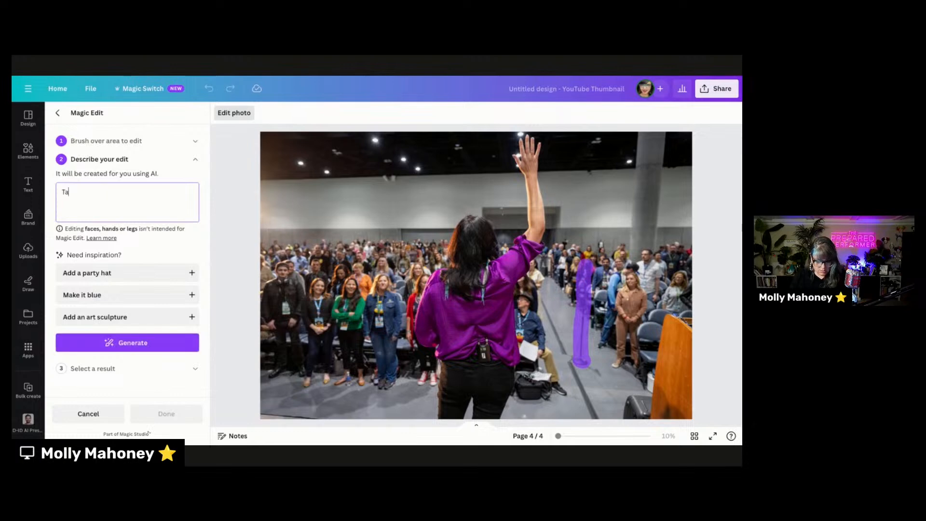
text(ll flamingo)
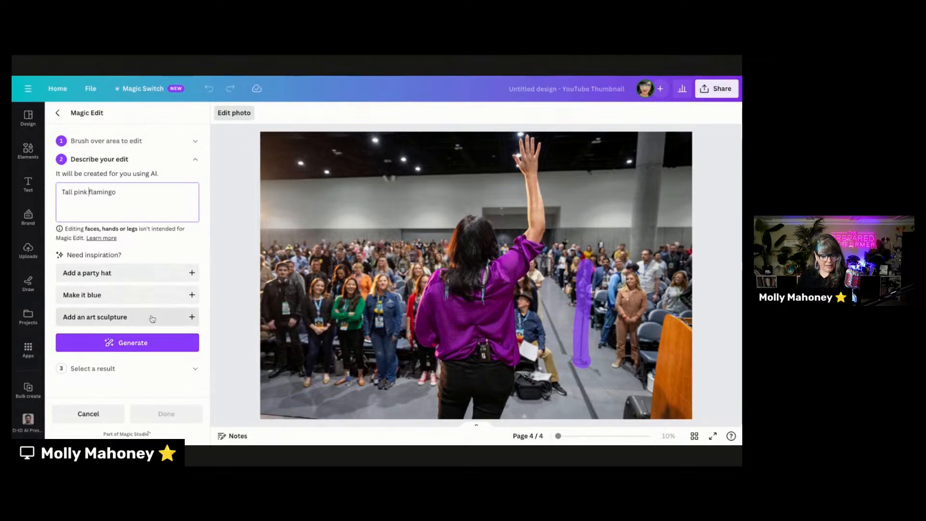
click(155, 344)
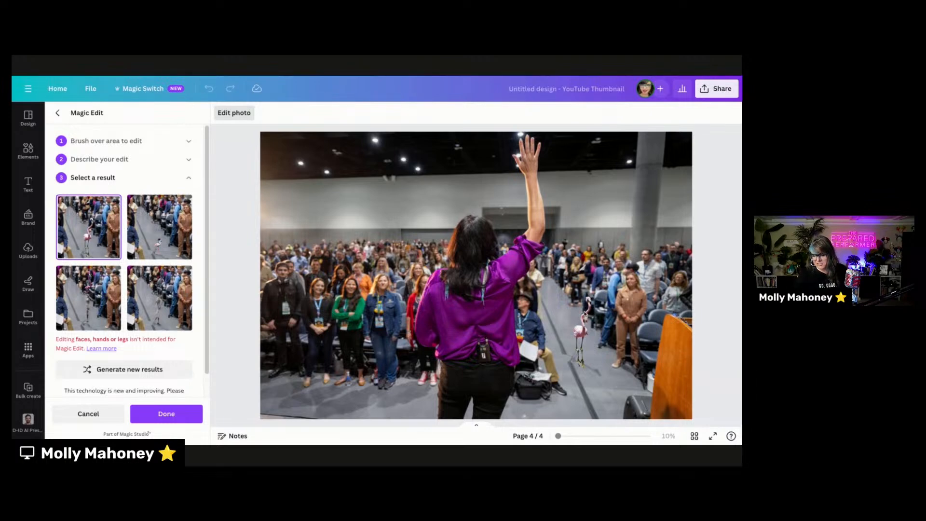
Compare the first two flamingo results, inspect the photo up close, and keep the first result.
click(157, 241)
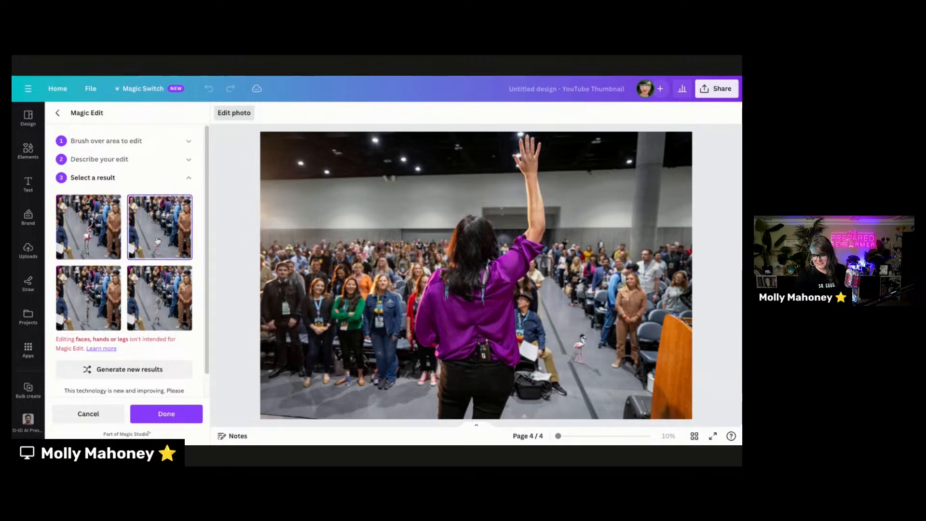
click(89, 240)
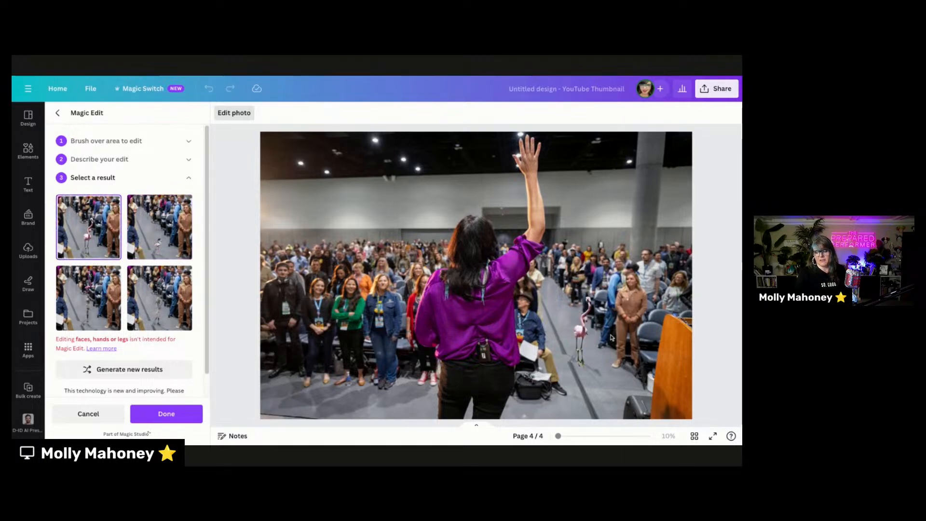
scroll(612, 338, down, 3)
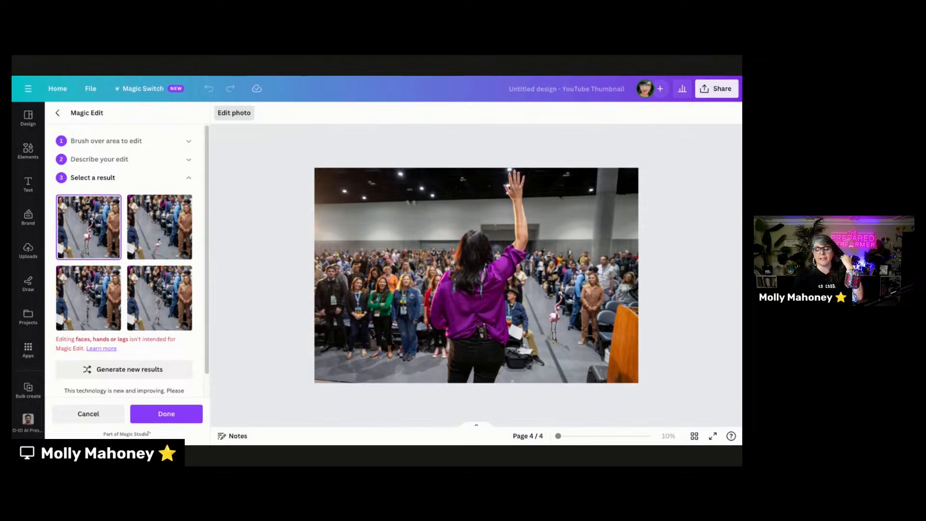
scroll(257, 269, up, 3)
scroll(258, 268, down, 5)
scroll(259, 270, up, 10)
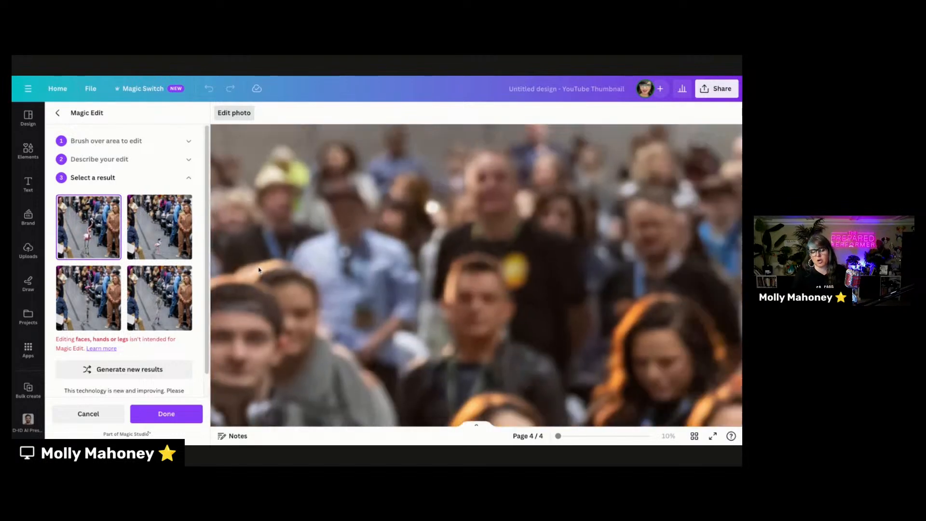
scroll(259, 271, down, 3)
click(180, 415)
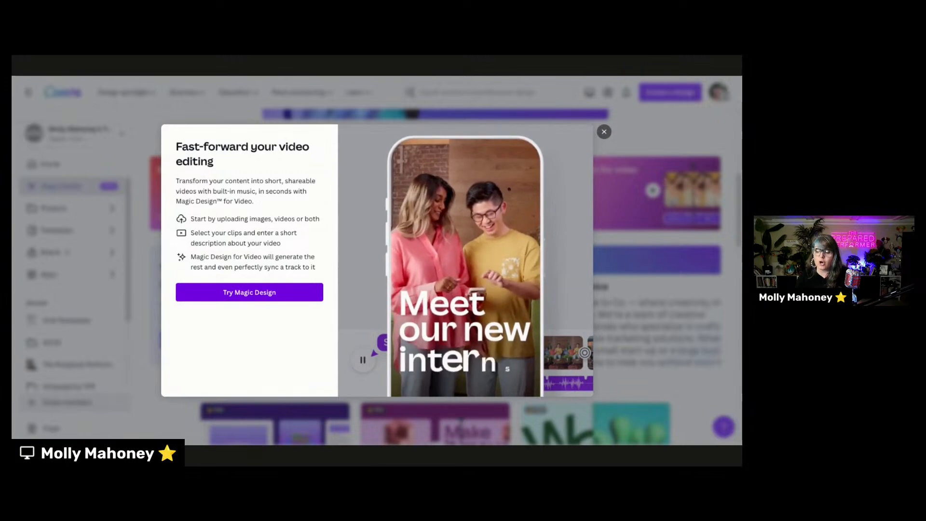
Start Magic Design for Video and select six images: five fantasy warrior portraits and the photo of the woman in the patterned top.
click(250, 292)
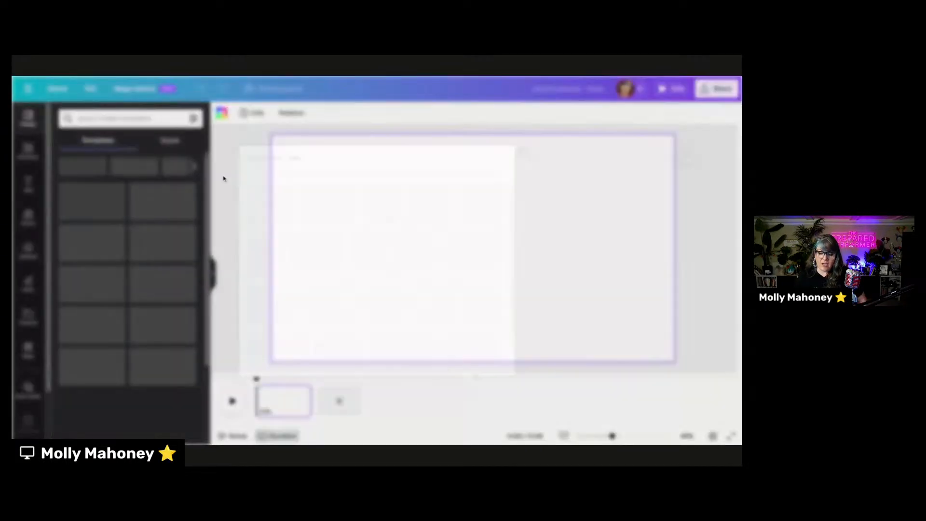
scroll(371, 298, down, 3)
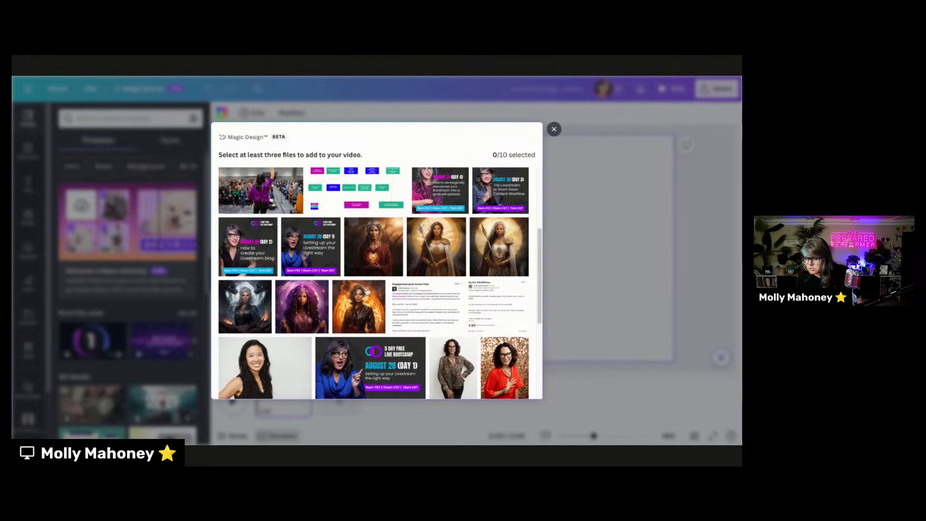
click(369, 254)
click(432, 258)
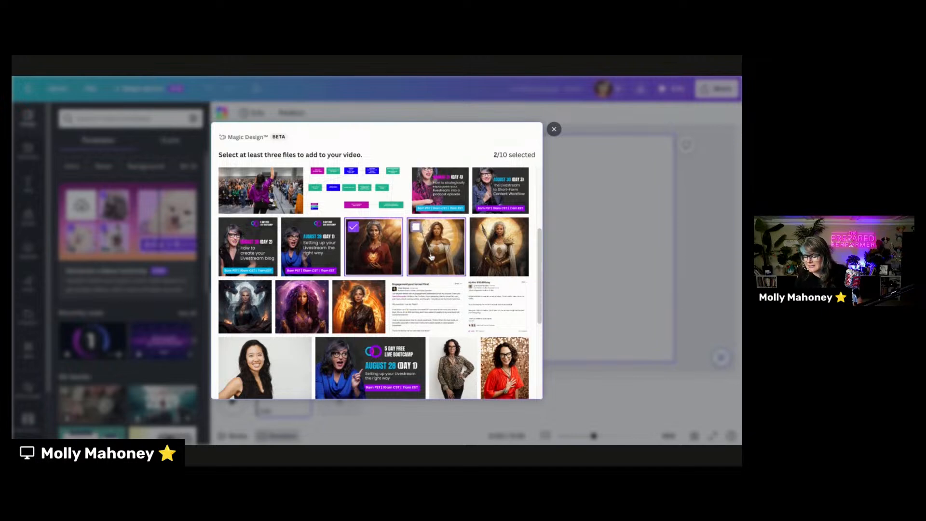
click(428, 254)
click(453, 241)
click(436, 249)
click(500, 248)
click(245, 303)
click(304, 299)
click(360, 300)
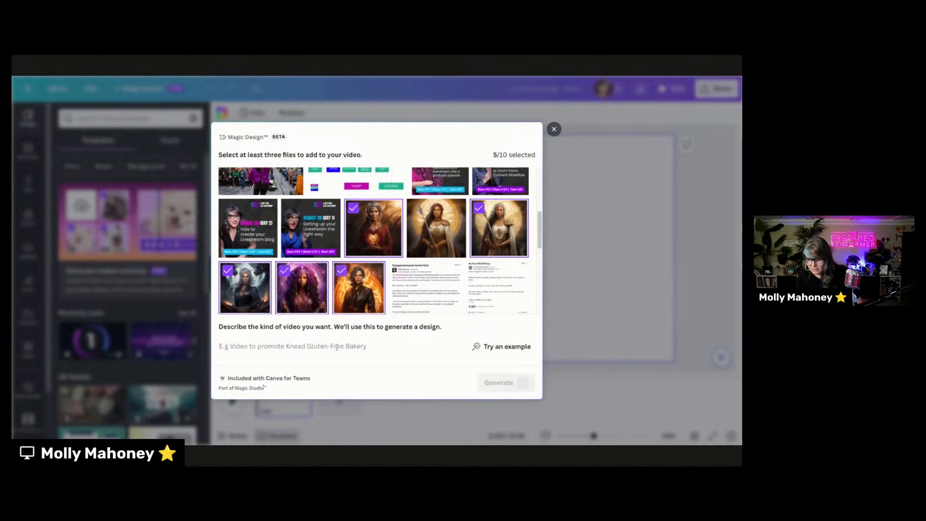
scroll(289, 208, down, 1)
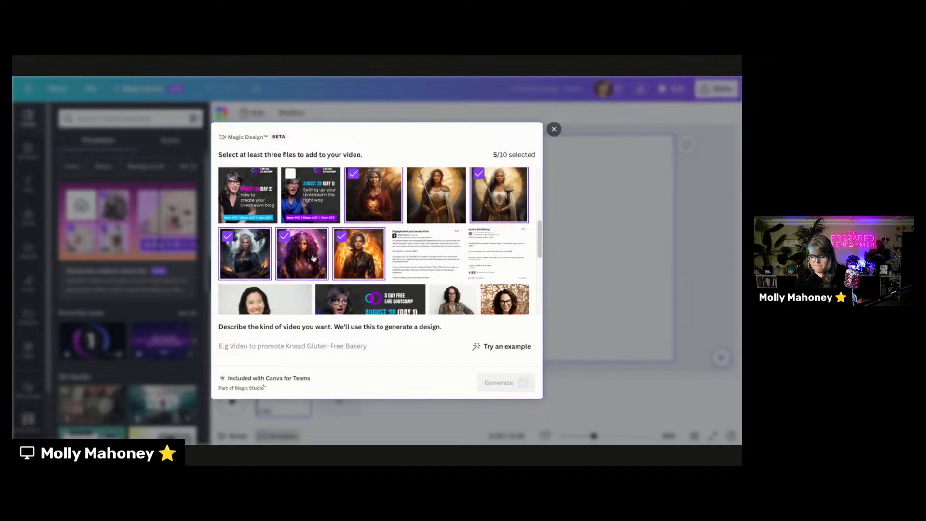
click(463, 296)
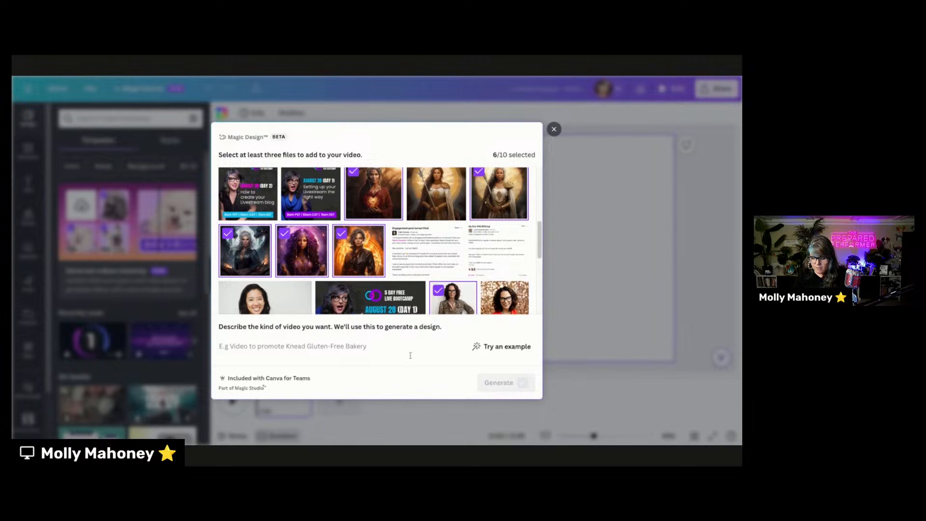
Describe the video as "video sharing the powerful archetypes we step into as women over 40" and generate the design.
text(vide)
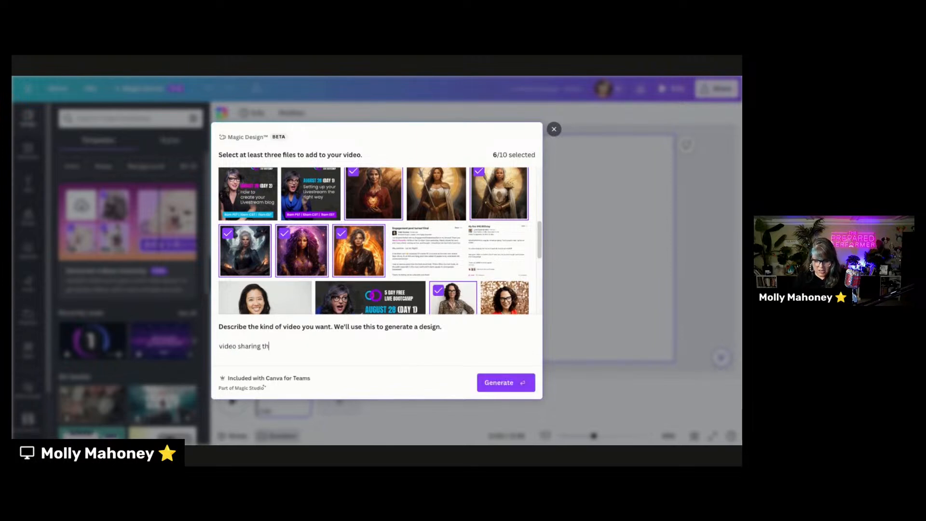
text(o sharing the powerful )
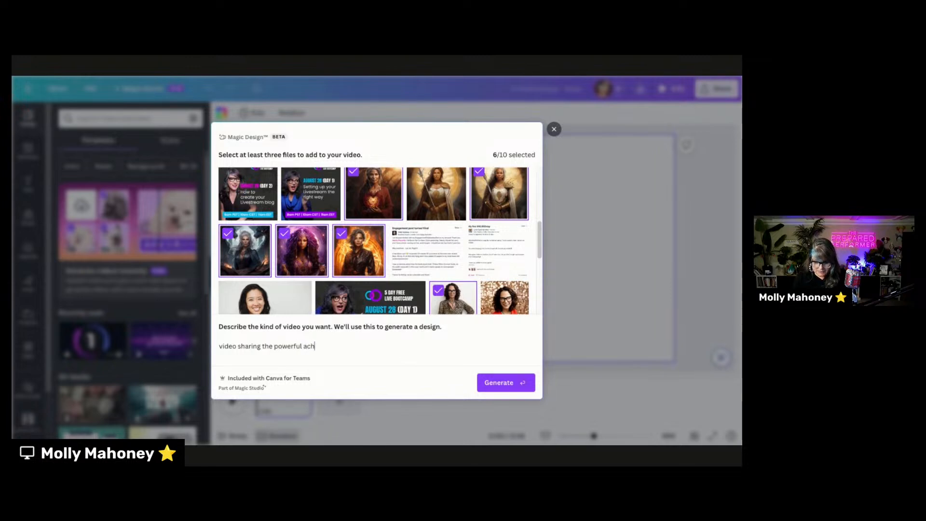
text(arche)
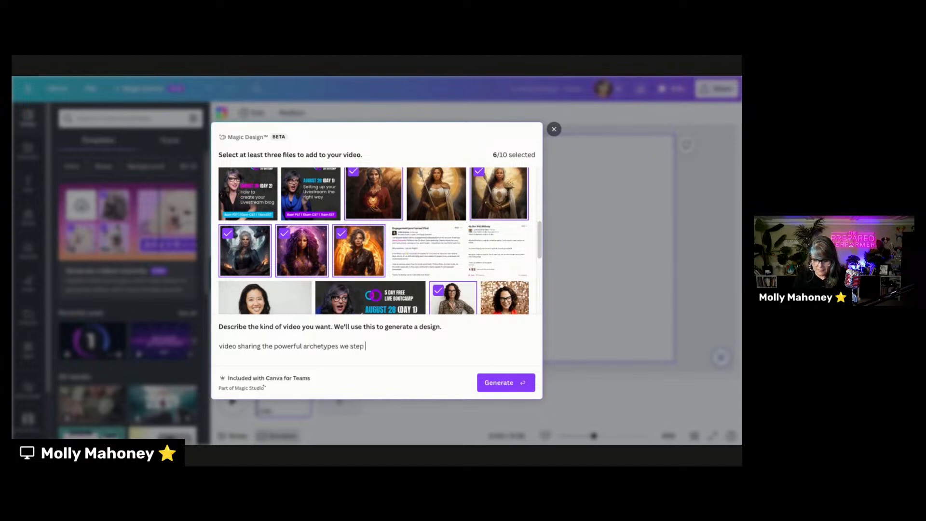
text(types we step into as women ove)
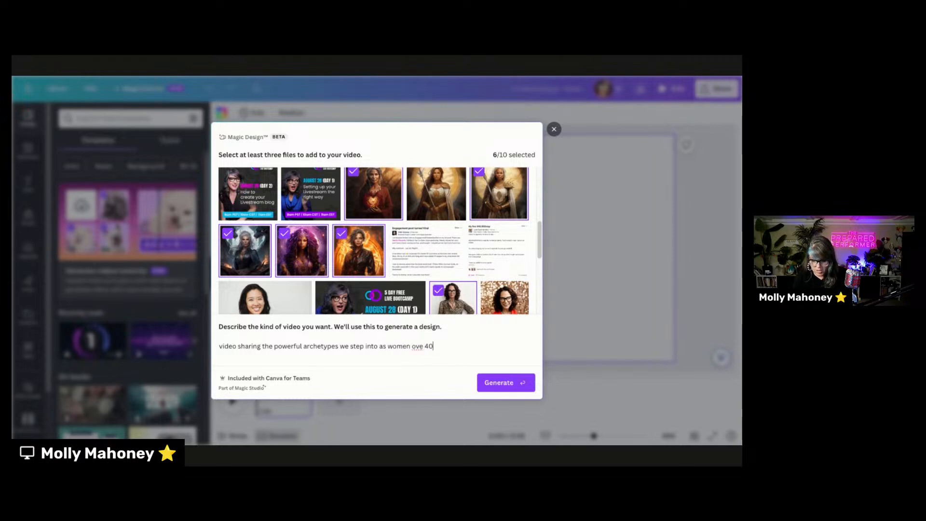
text(r)
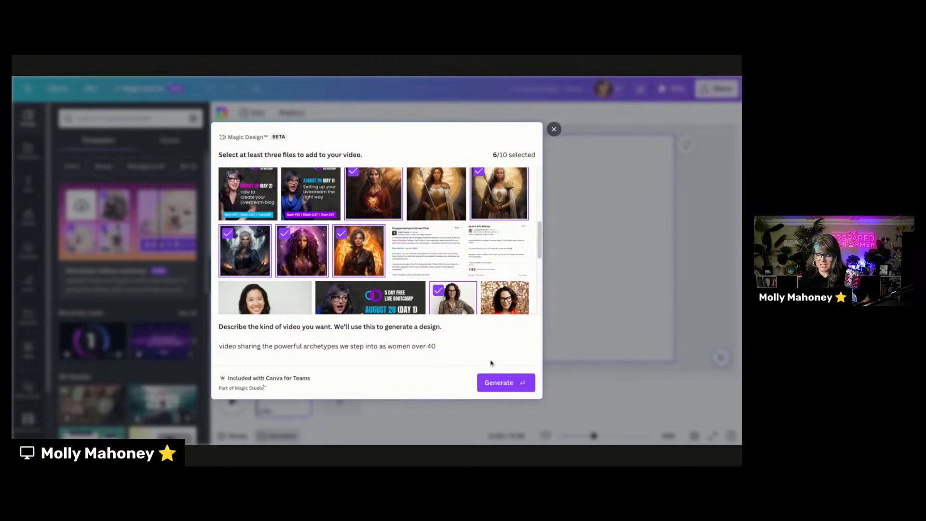
click(504, 381)
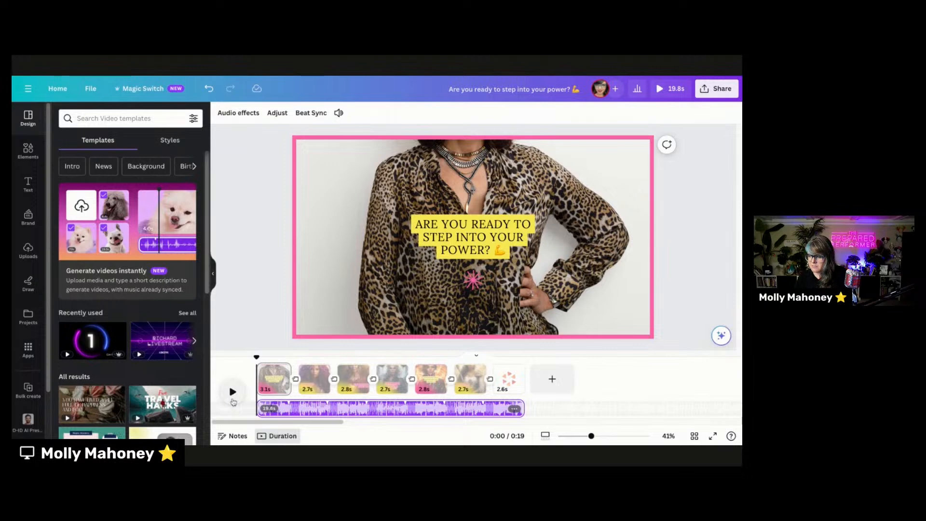
Play the first part of the generated video, view pages 2 to 7 one by one, and return to the home page.
click(233, 392)
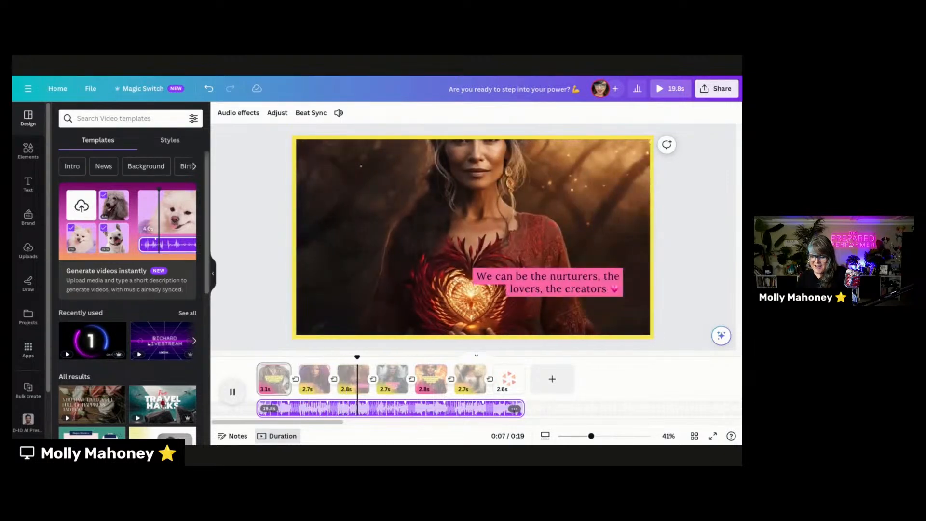
key(space)
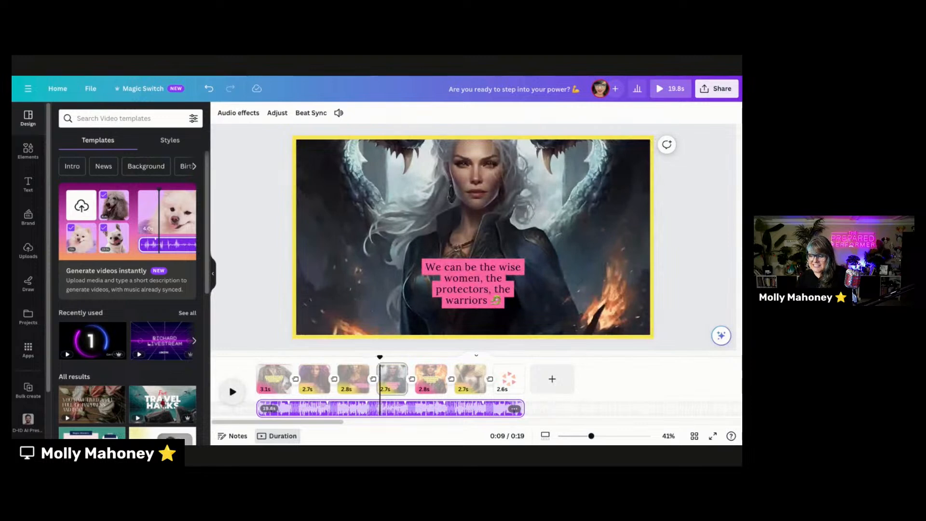
click(314, 379)
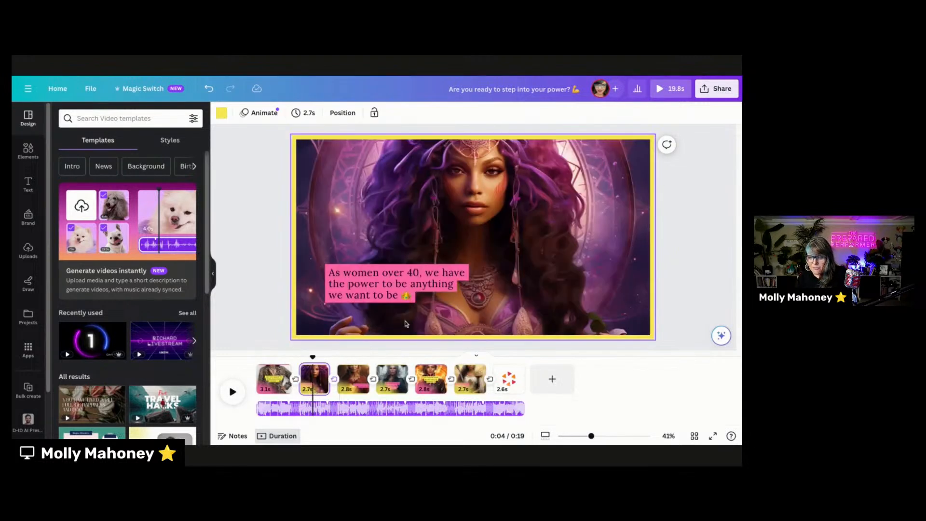
click(361, 380)
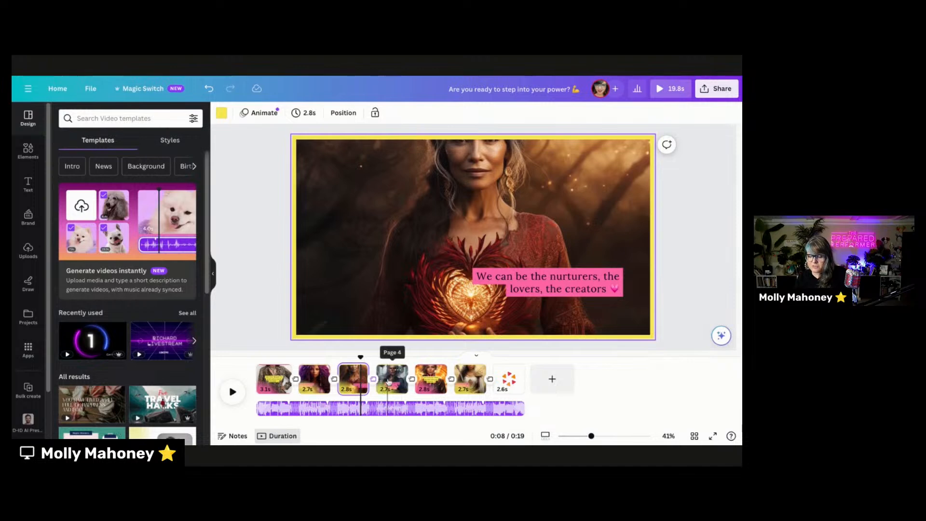
click(389, 381)
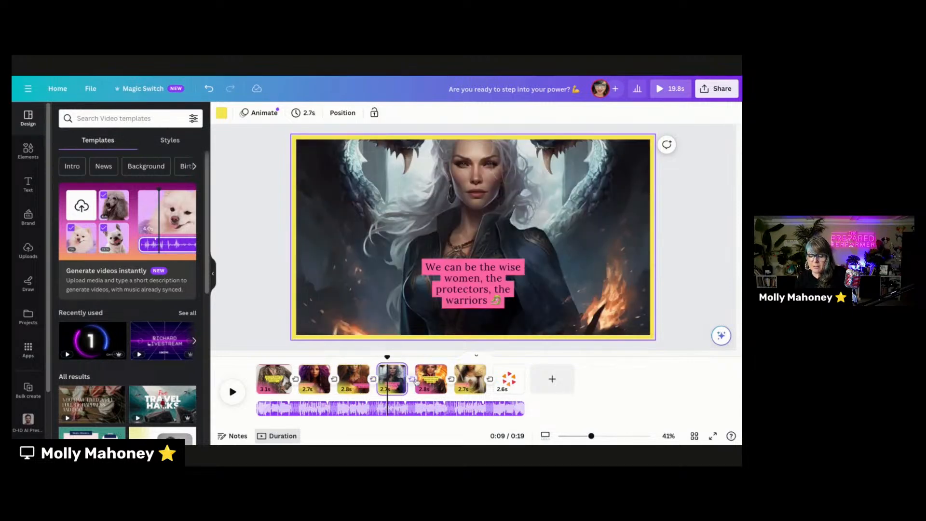
click(429, 383)
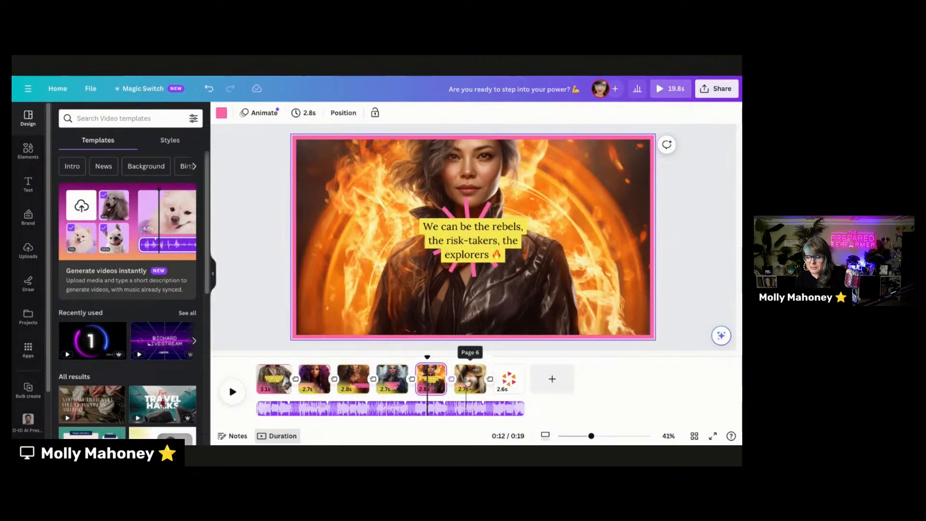
click(467, 383)
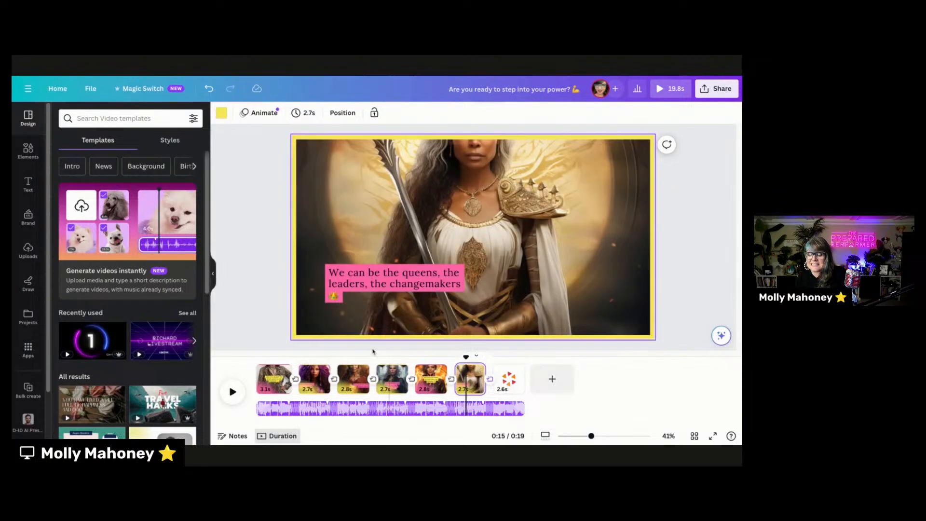
click(507, 383)
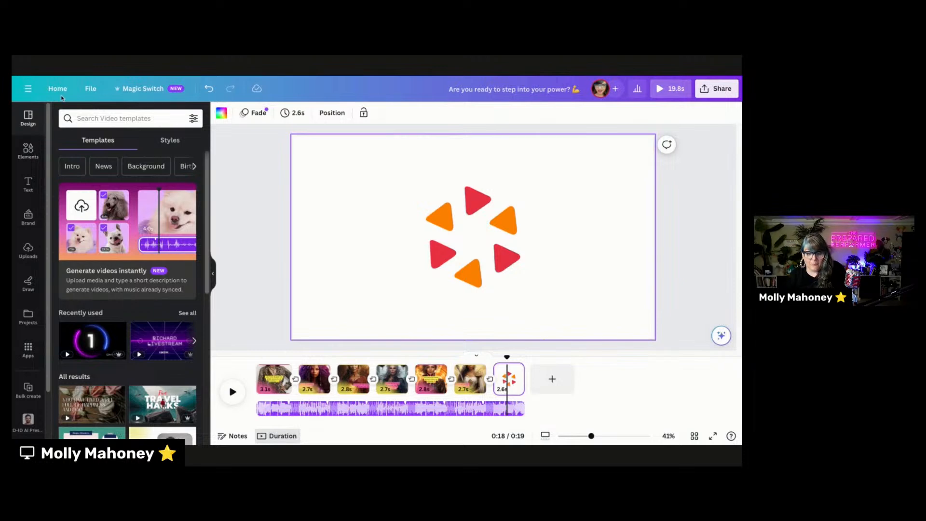
click(61, 89)
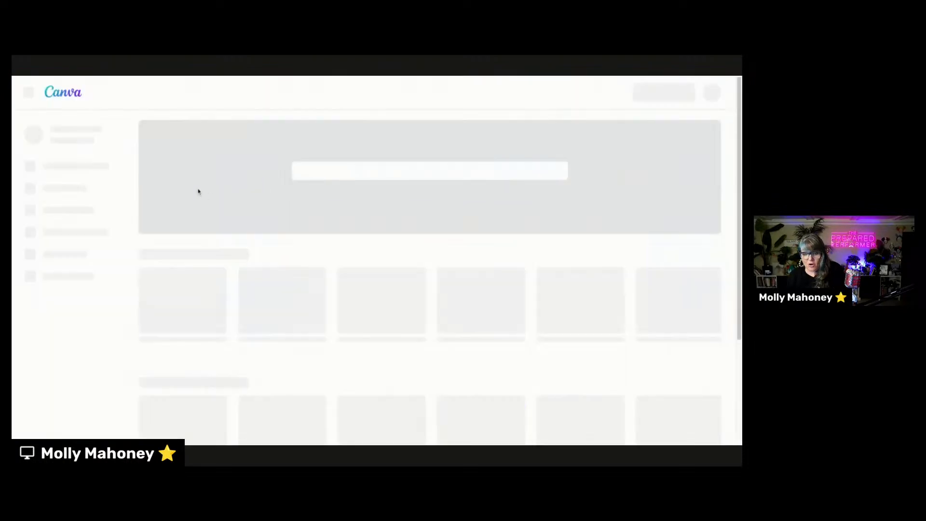